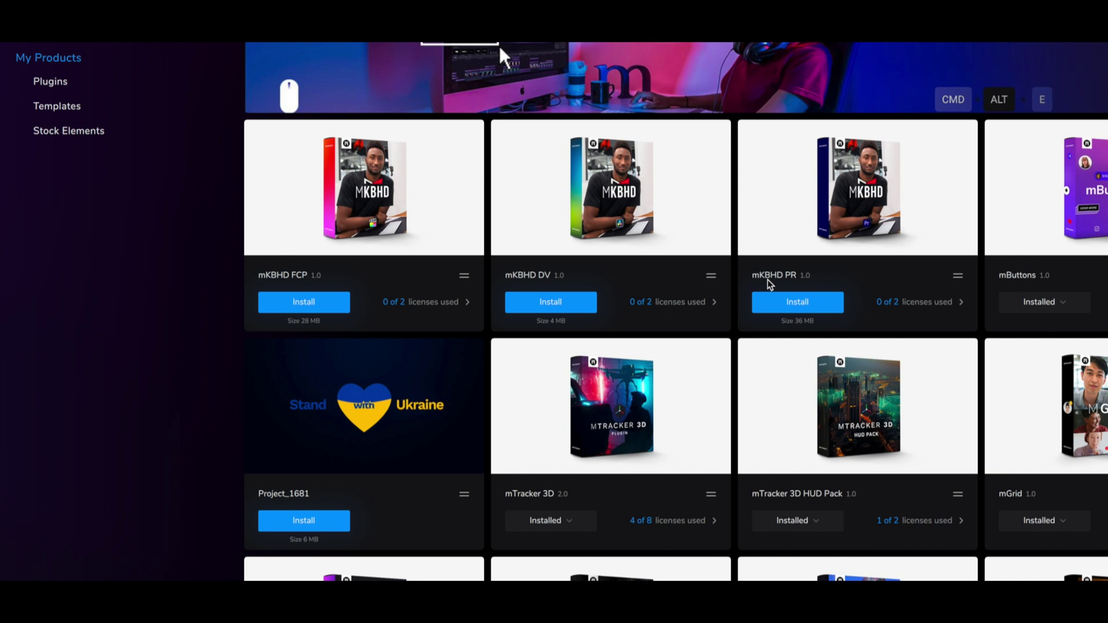
- Install the mKBHD FCP pack from the product library
left_click(310, 308)
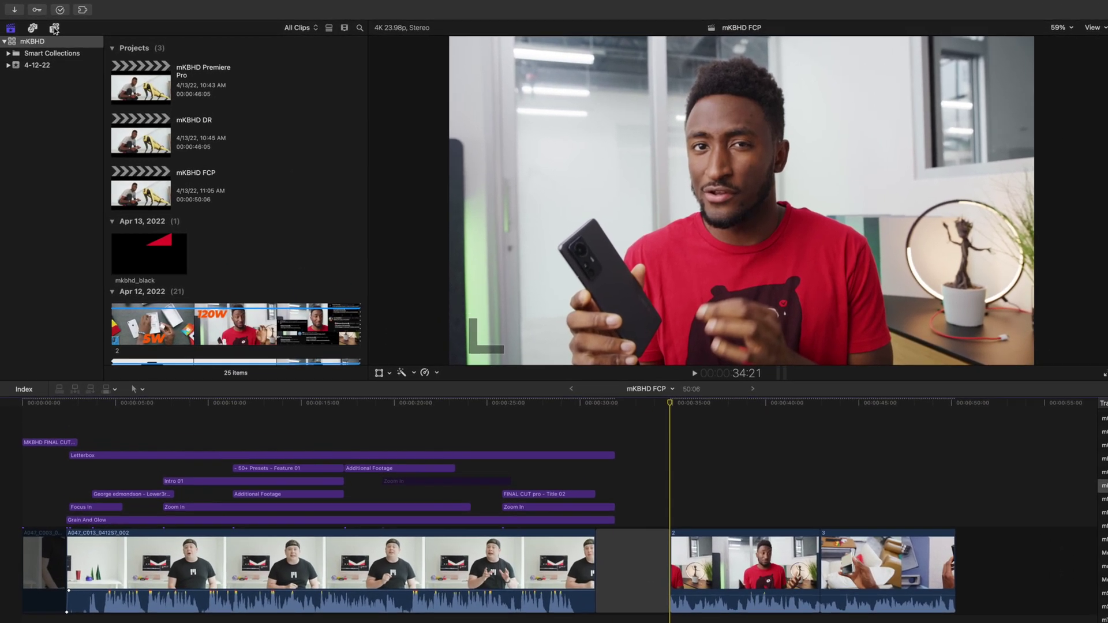
- In Final Cut Pro, insert the mKBHD title Intro 03 right before the phone review clip and show its published parameters
left_click(46, 24)
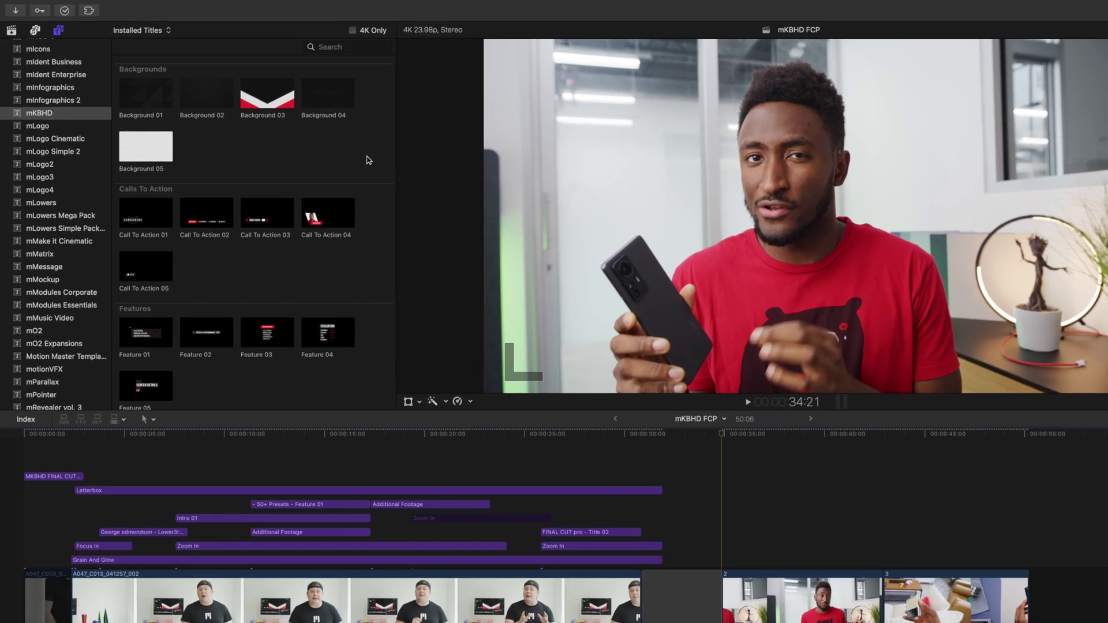
scroll(554, 236, "down", 5)
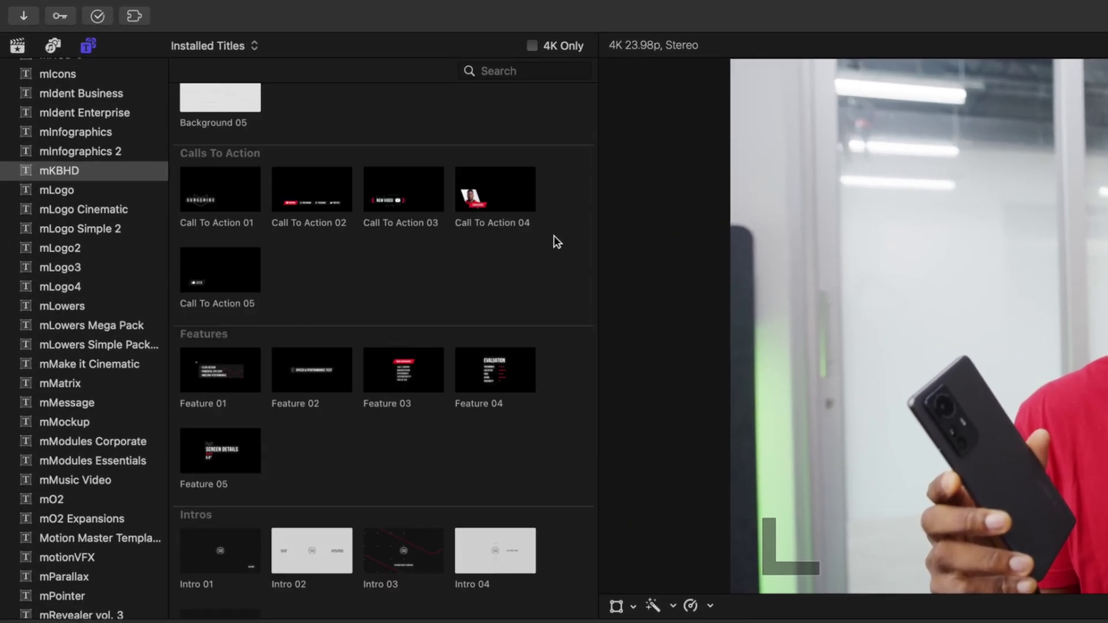
scroll(553, 235, "down", 7)
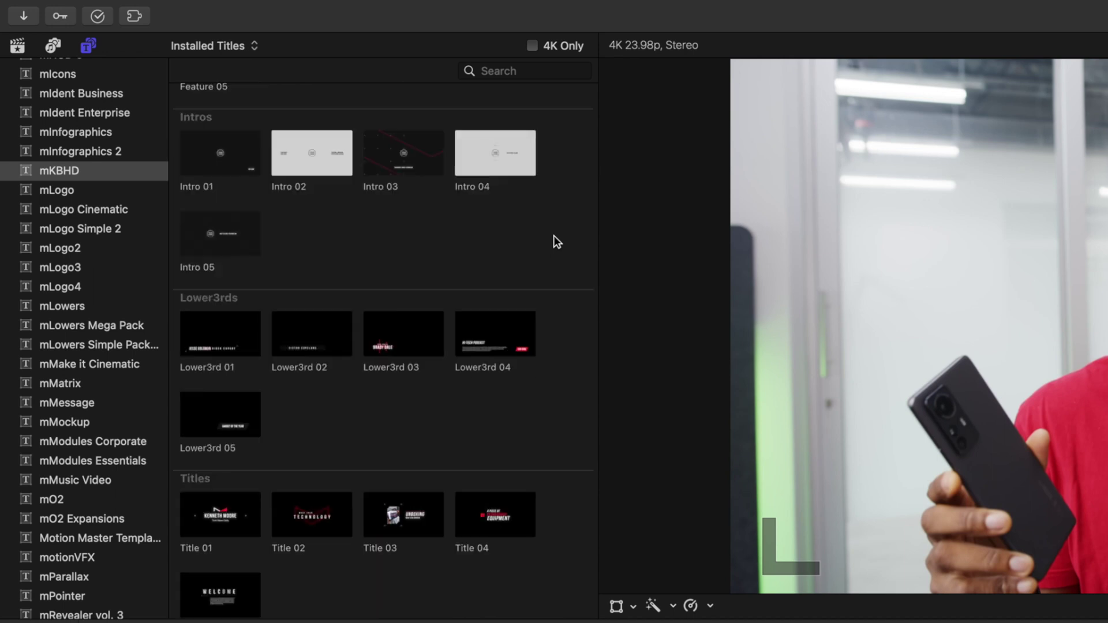
scroll(553, 235, "down", 3)
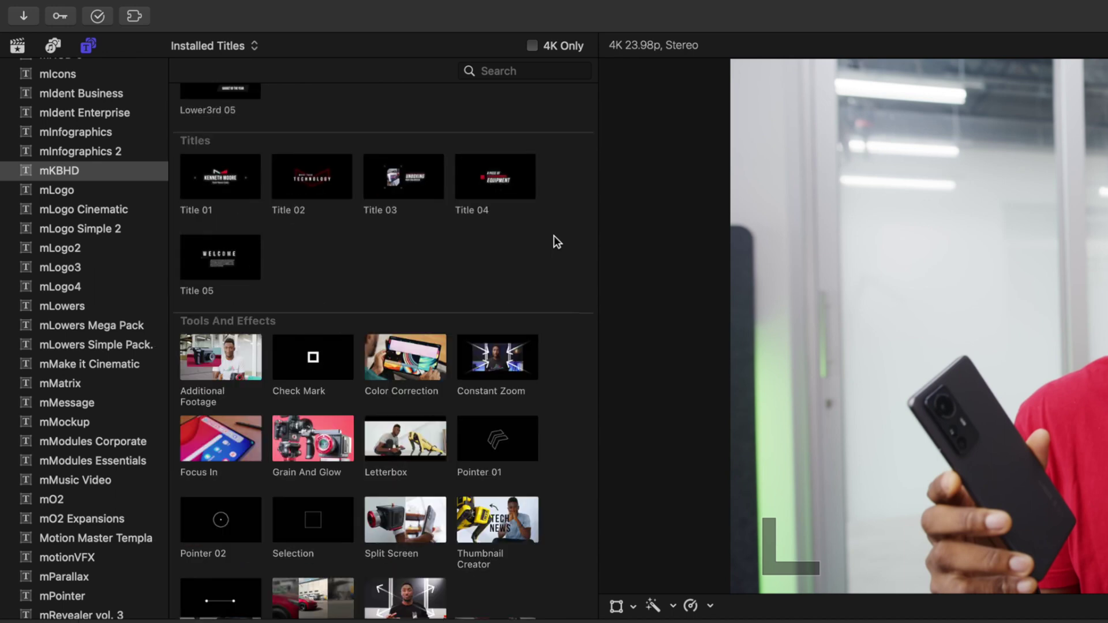
scroll(552, 300, "down", 1)
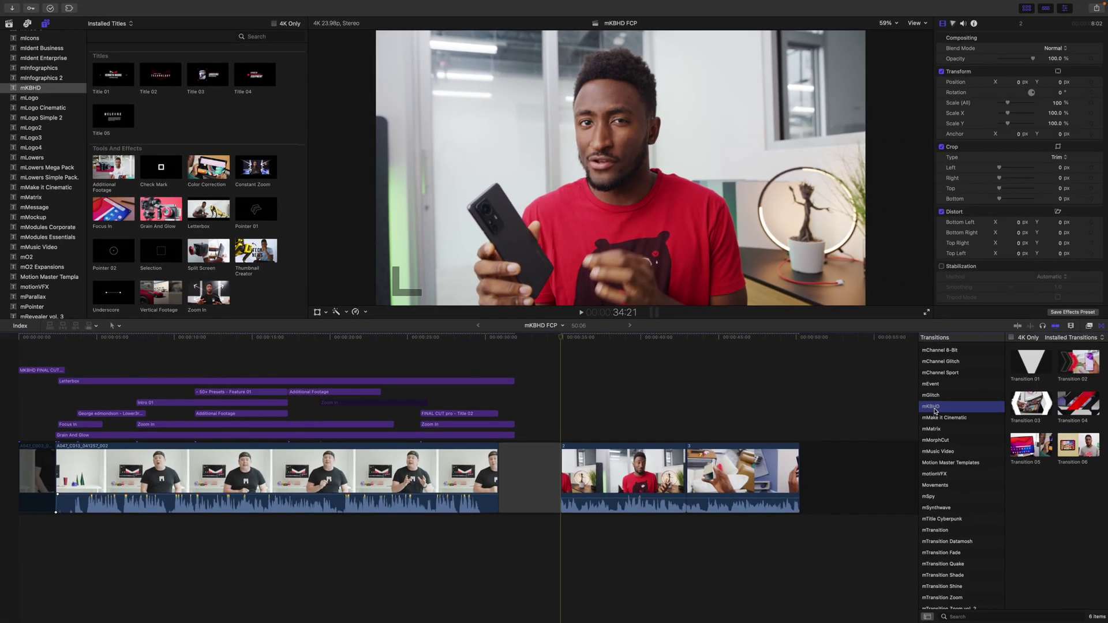
scroll(293, 206, "up", 3)
scroll(293, 206, "up", 5)
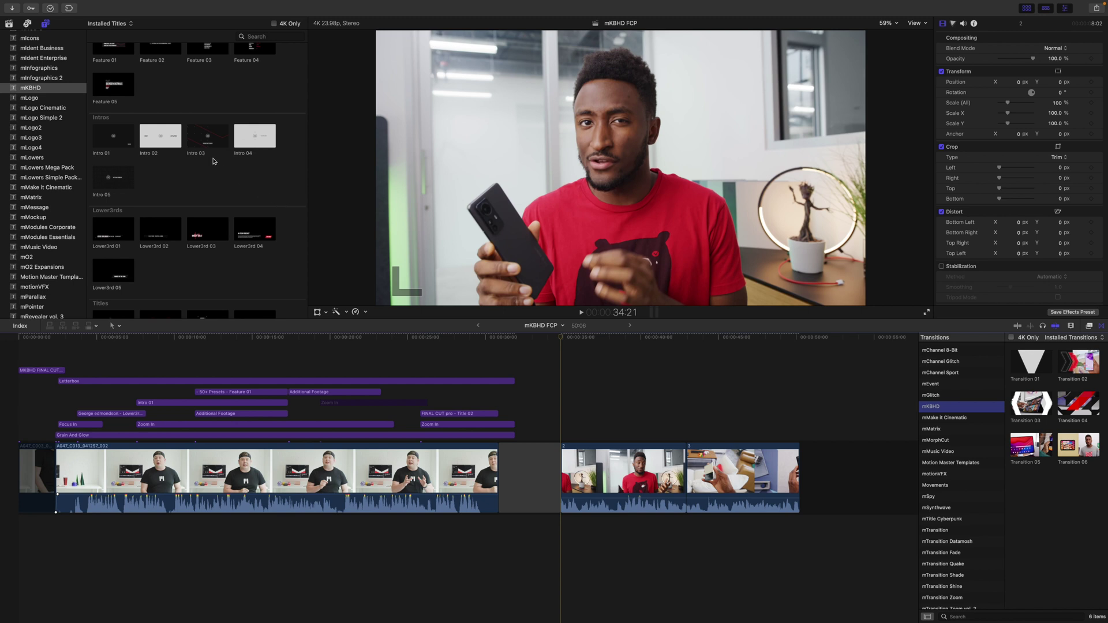
left_click_drag(204, 142, 563, 468)
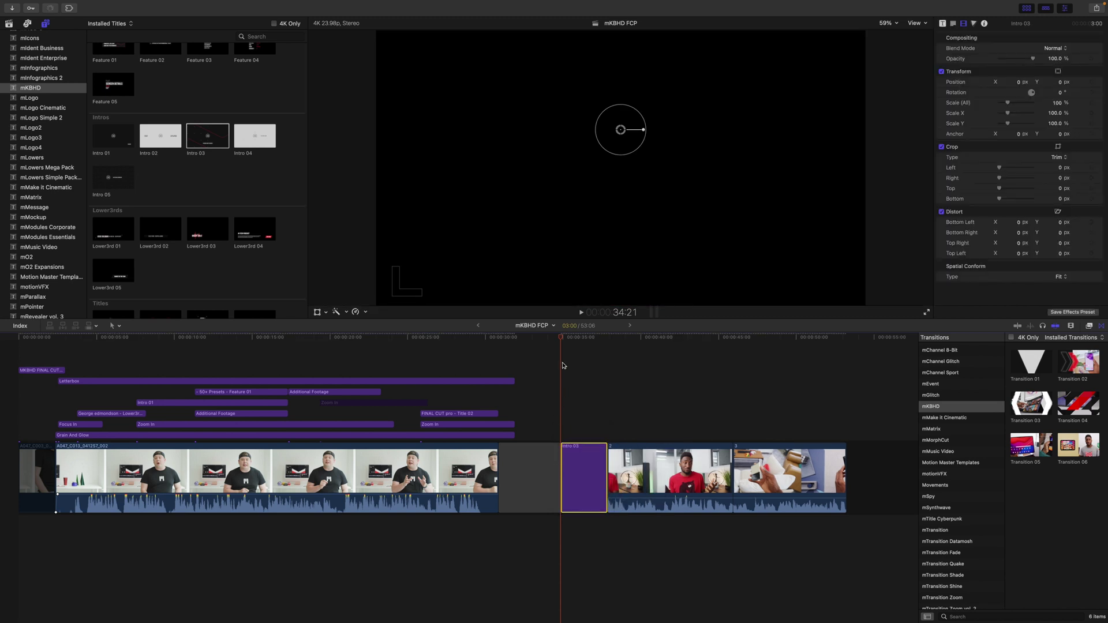
left_click_drag(561, 340, 583, 344)
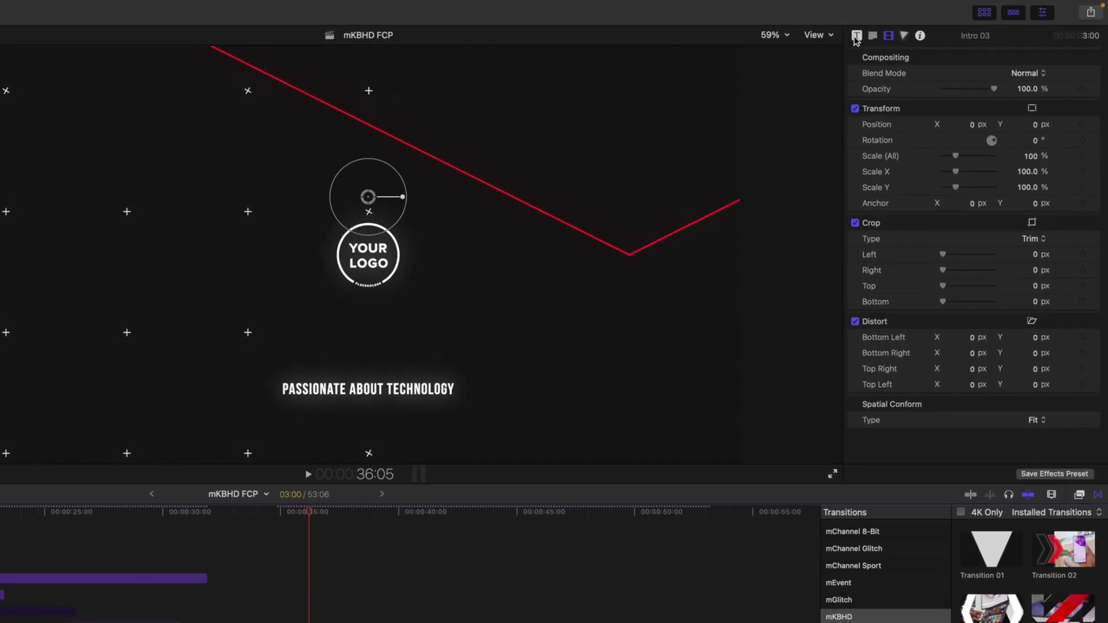
left_click(856, 36)
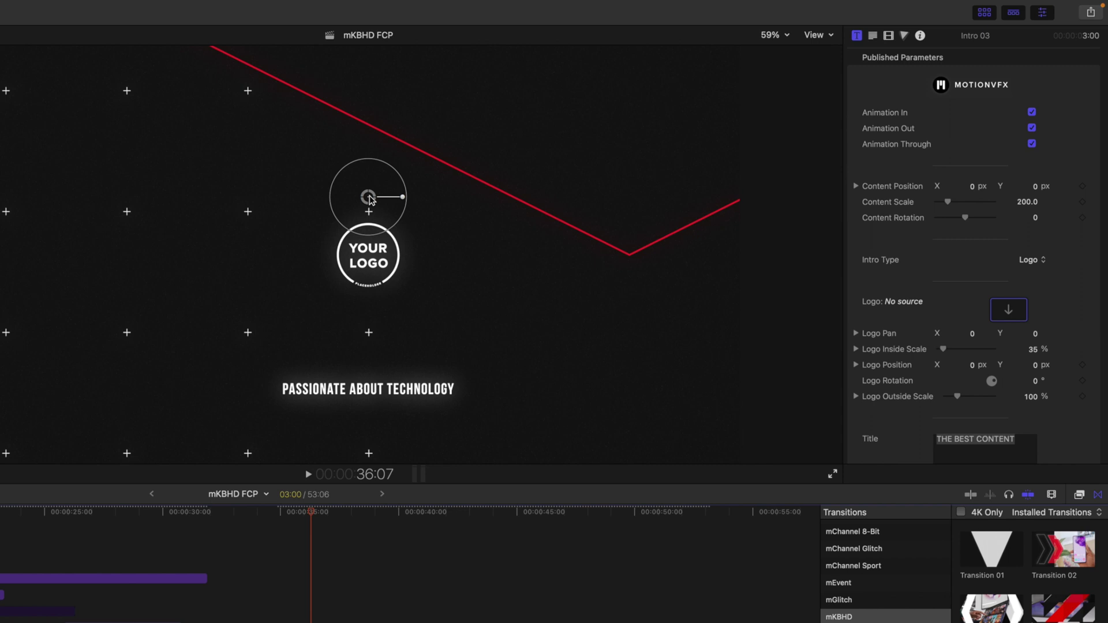
- Try adjusting the intro's content with its on-screen control and undo the changes
left_click_drag(369, 198, 404, 180)
key("super+z")
key("super+z")
key("super+z")
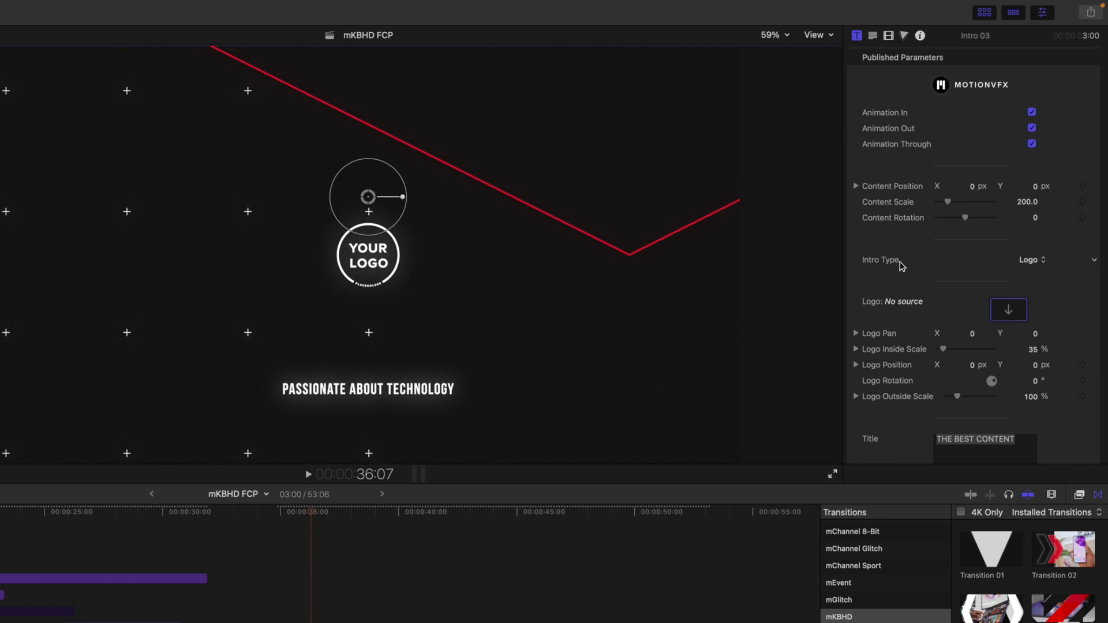
- Try the Text and None options for Intro Type and return it to Logo
left_click(1042, 265)
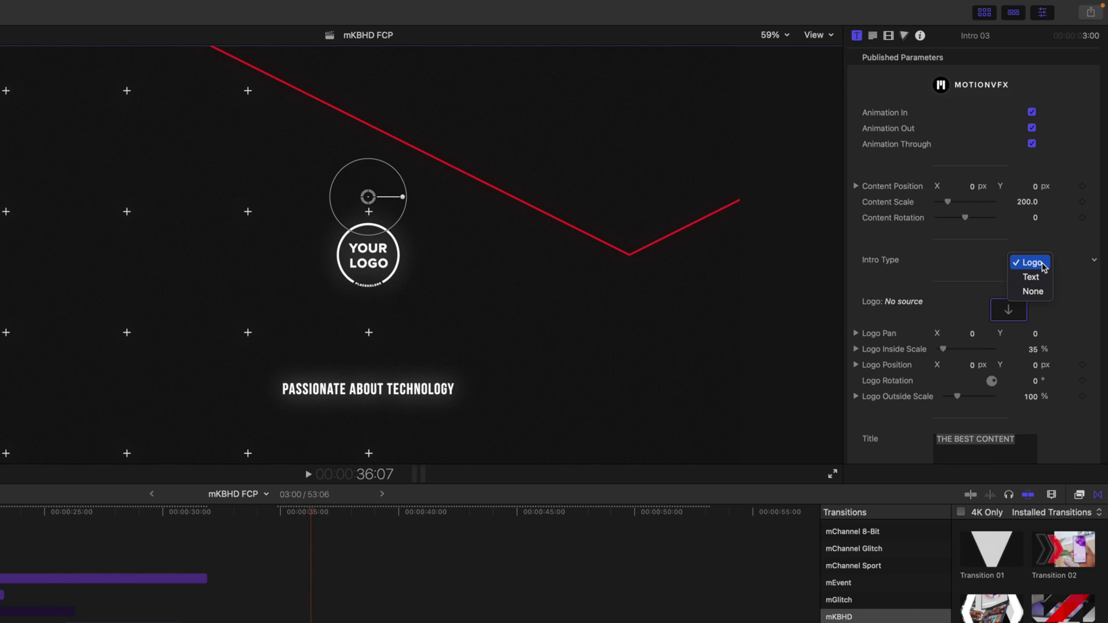
left_click(1031, 277)
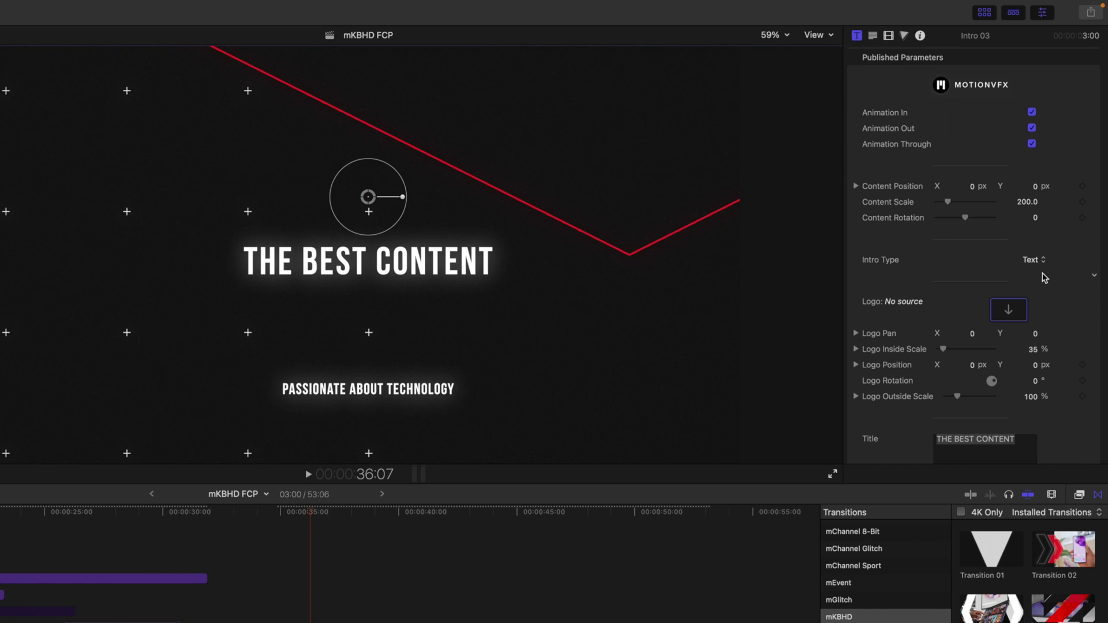
left_click(1042, 261)
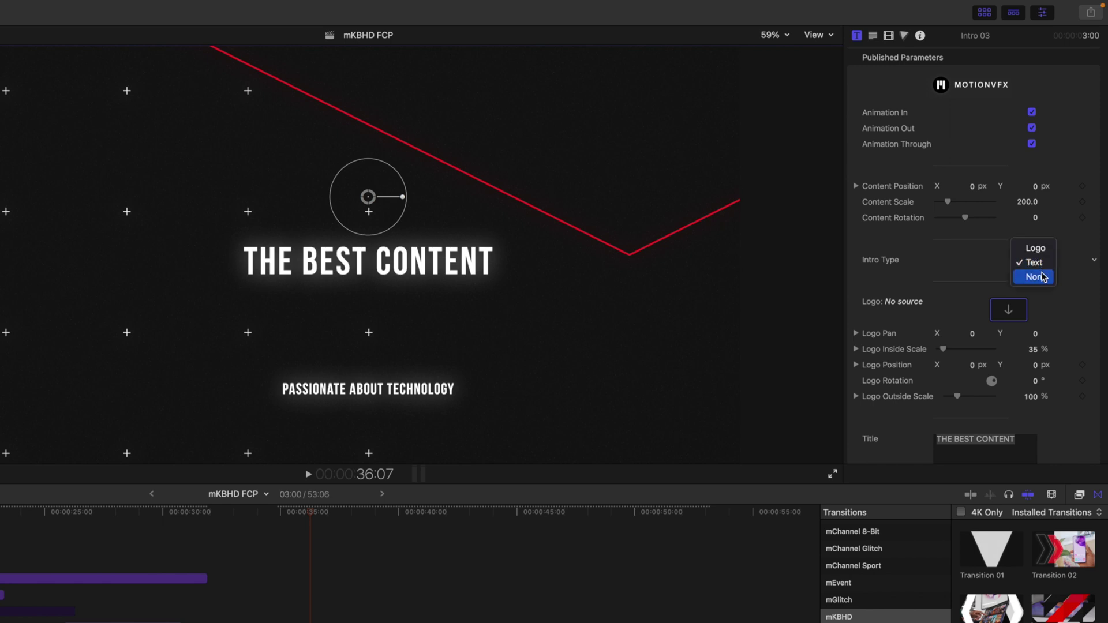
left_click(1037, 277)
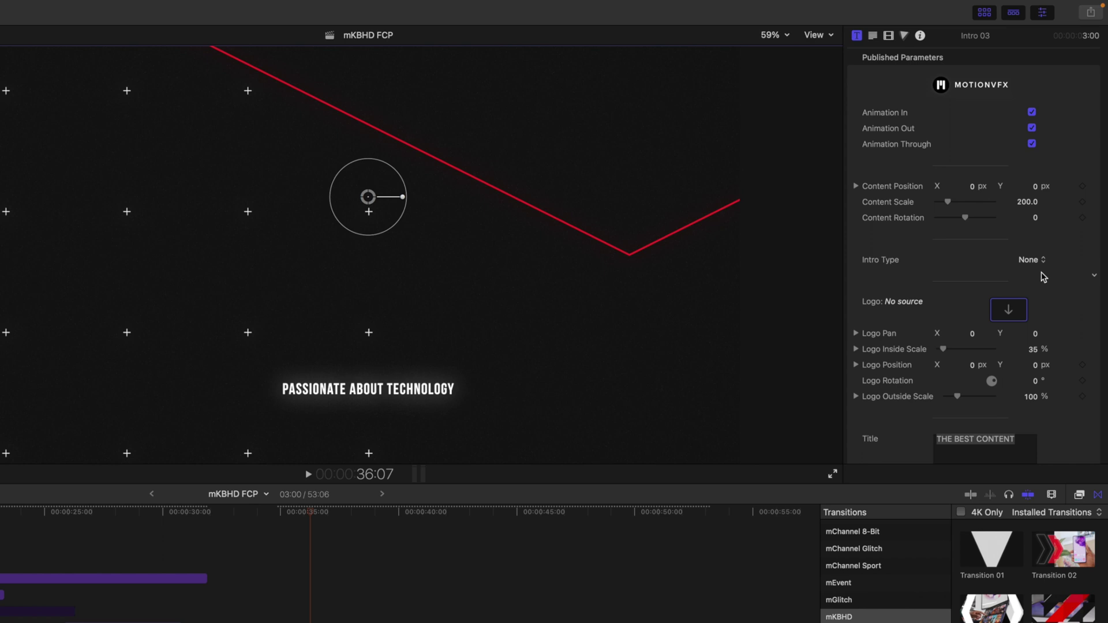
left_click(1041, 264)
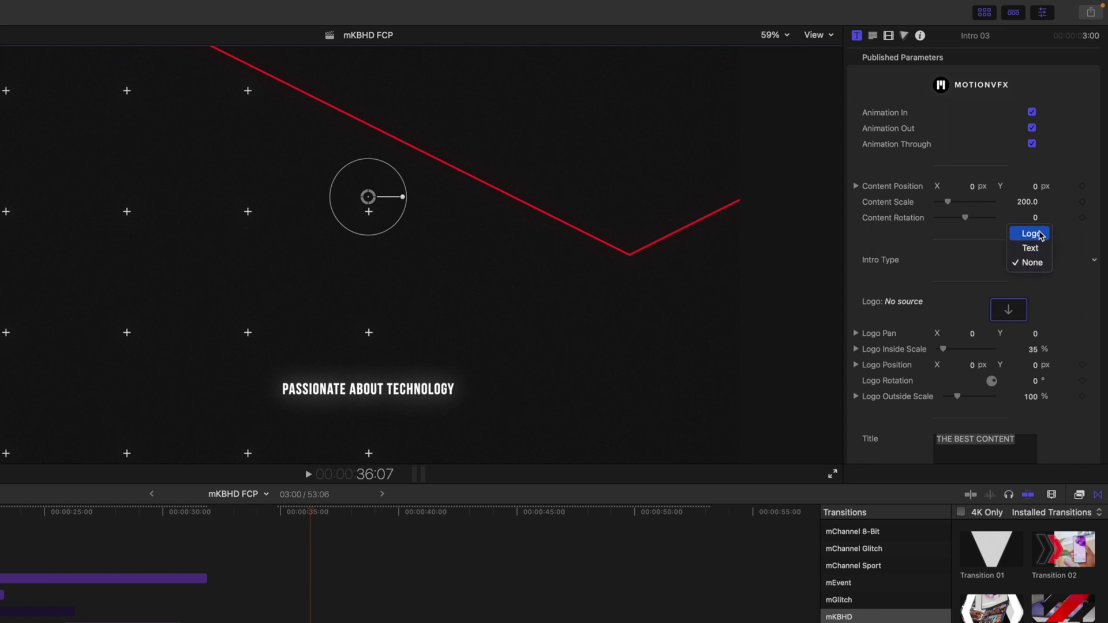
left_click(1041, 234)
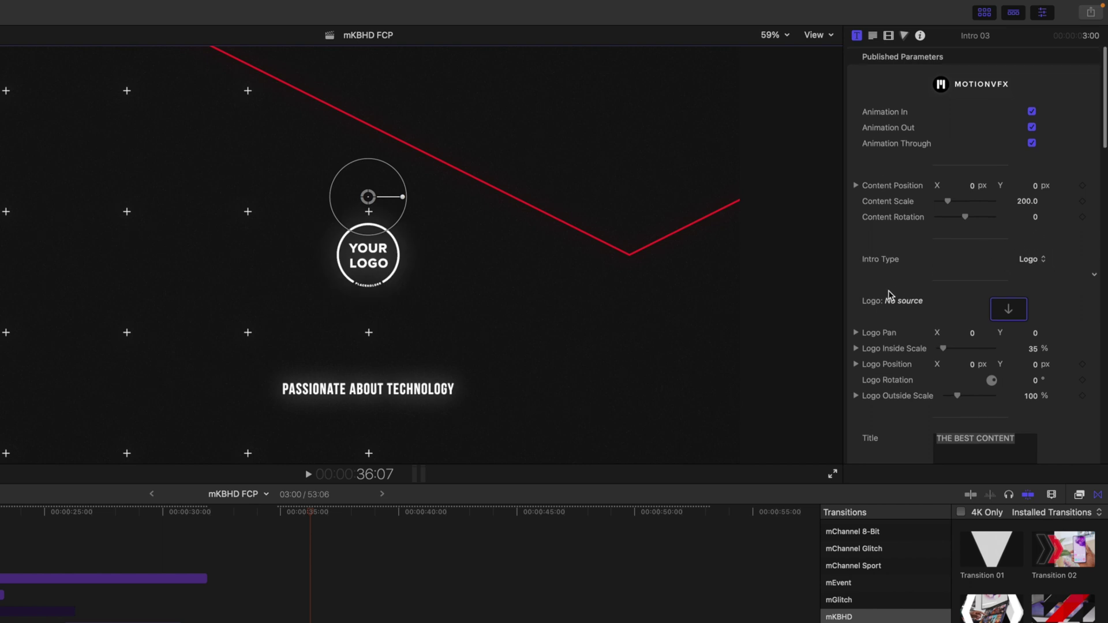
- Apply the mkbhd_black clip from the library as the logo source of the Intro 03 title
scroll(890, 295, "down", 3)
scroll(890, 295, "down", 1)
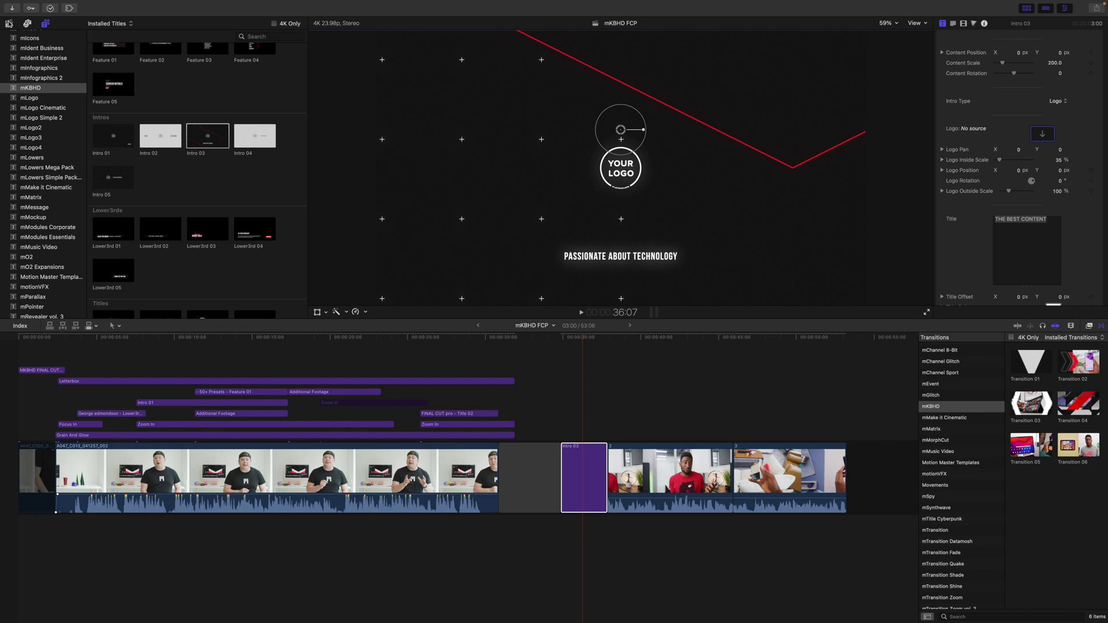
left_click(9, 23)
scroll(283, 174, "down", 5)
scroll(285, 173, "up", 1)
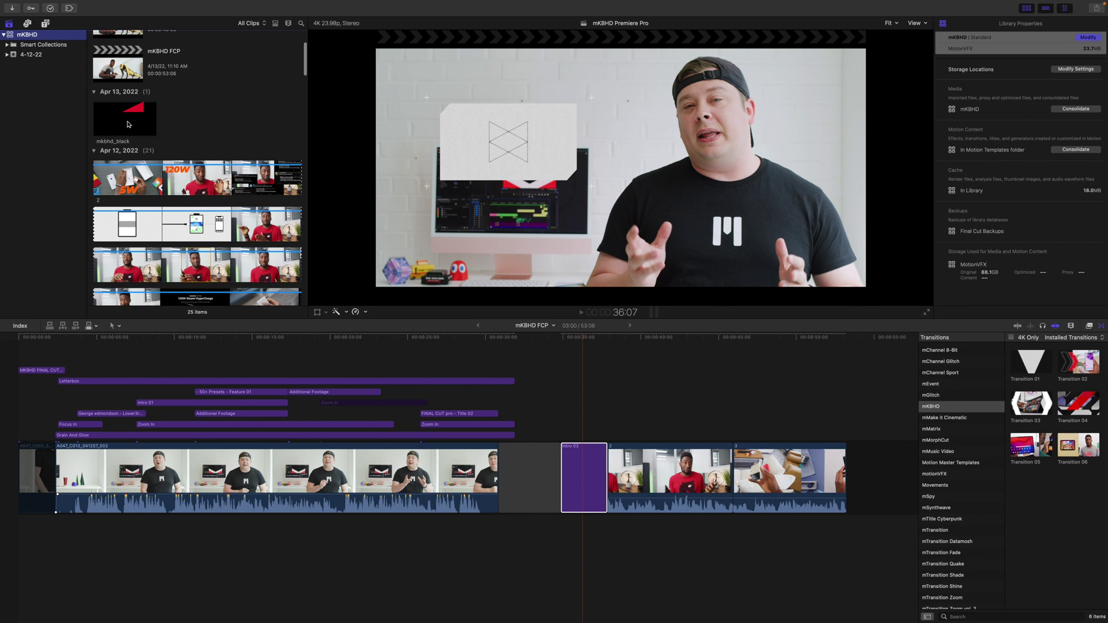
left_click(583, 458)
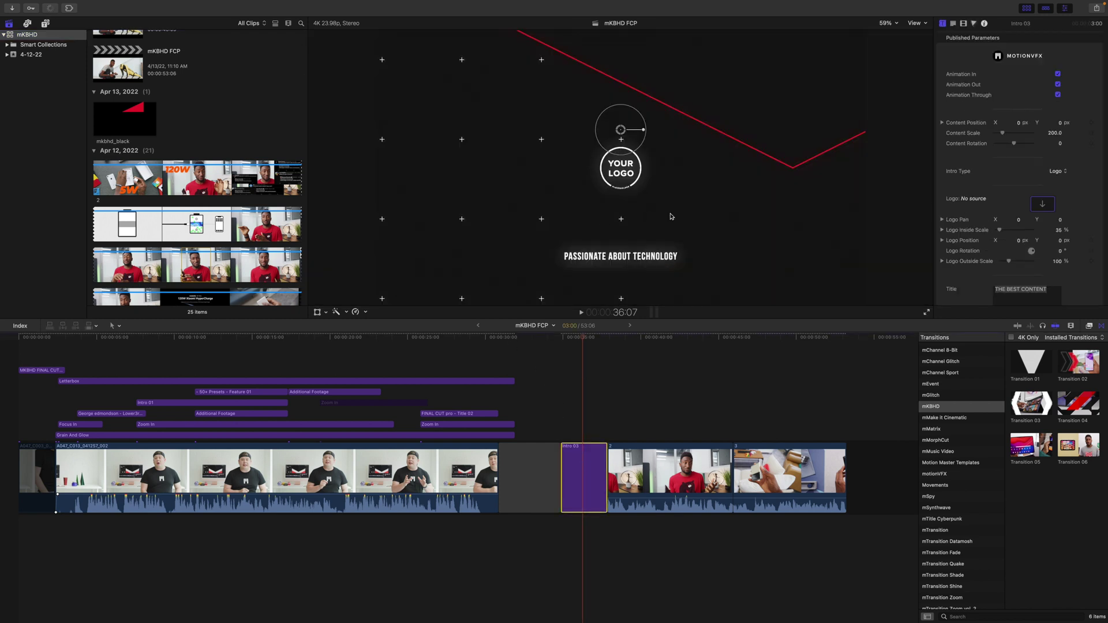
left_click(1040, 210)
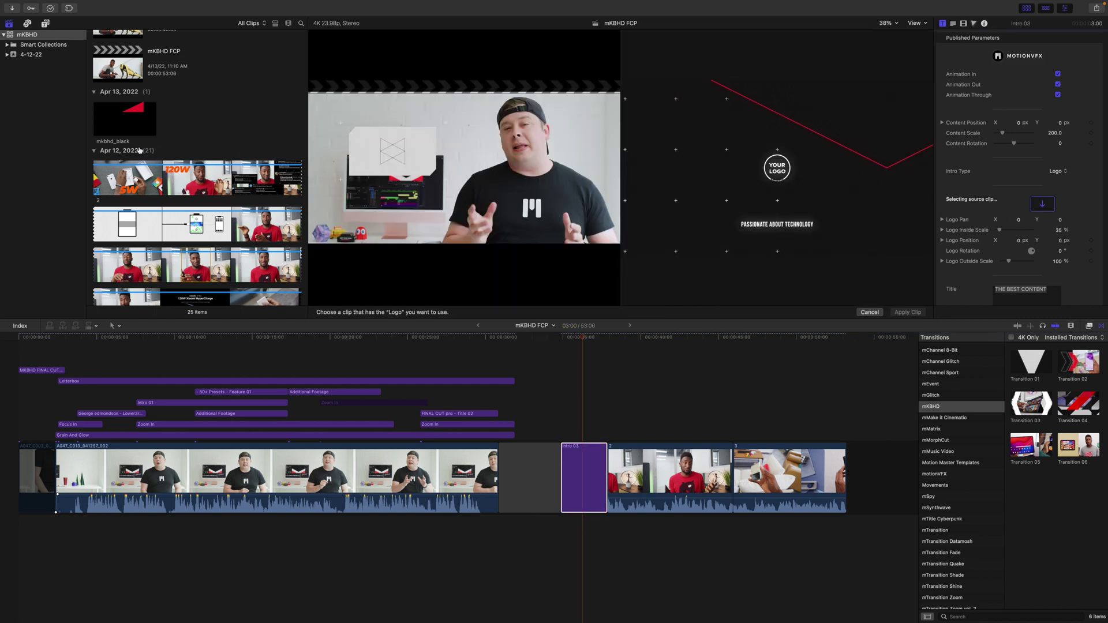
left_click(98, 130)
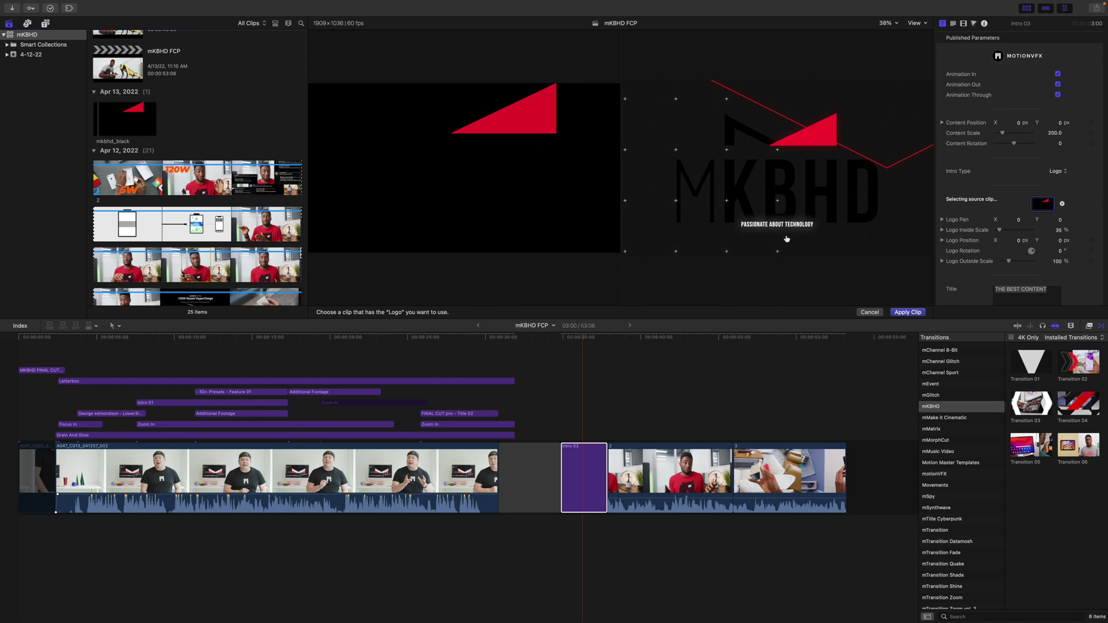
left_click(907, 313)
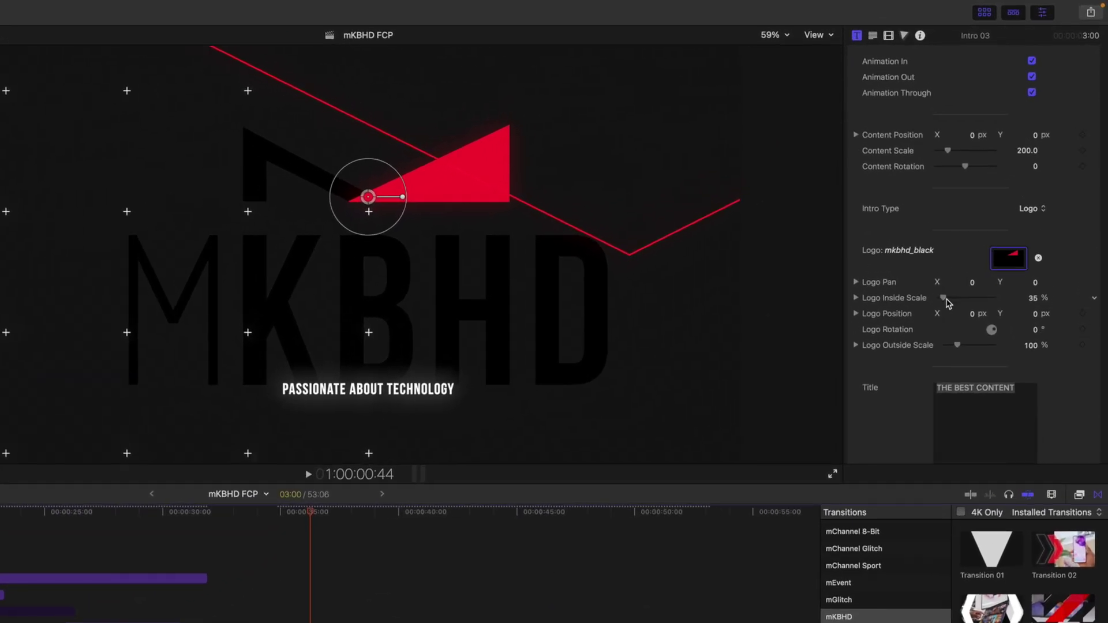
- Set Logo Inside Scale to 14% and raise the logo slightly to a Logo Position Y of about 2 px
left_click_drag(946, 302, 940, 303)
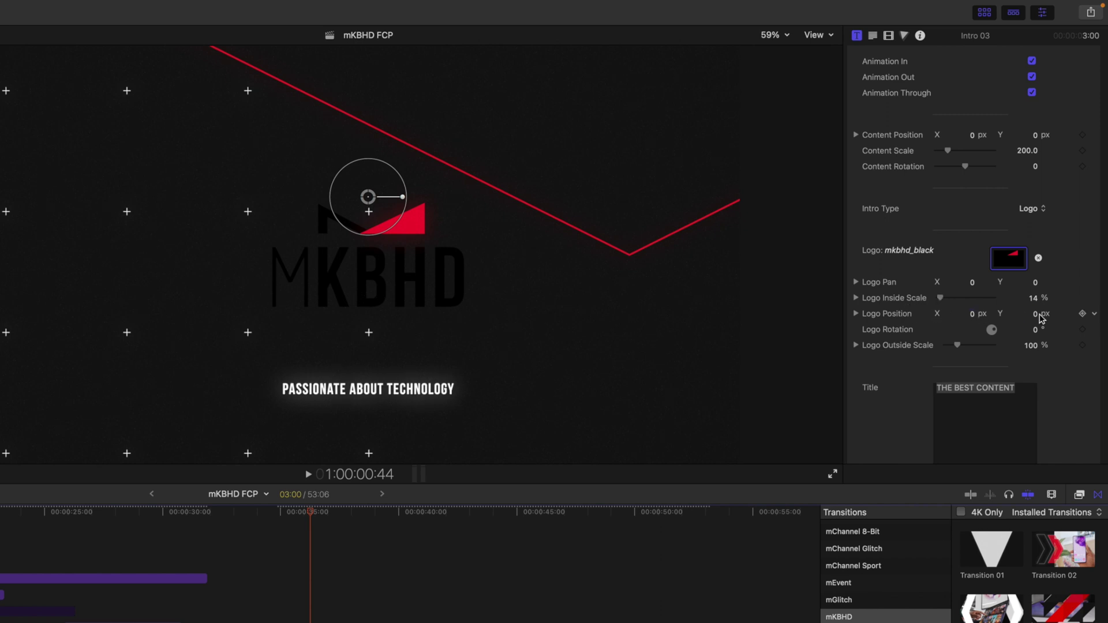
left_click_drag(1036, 315, 1039, 319)
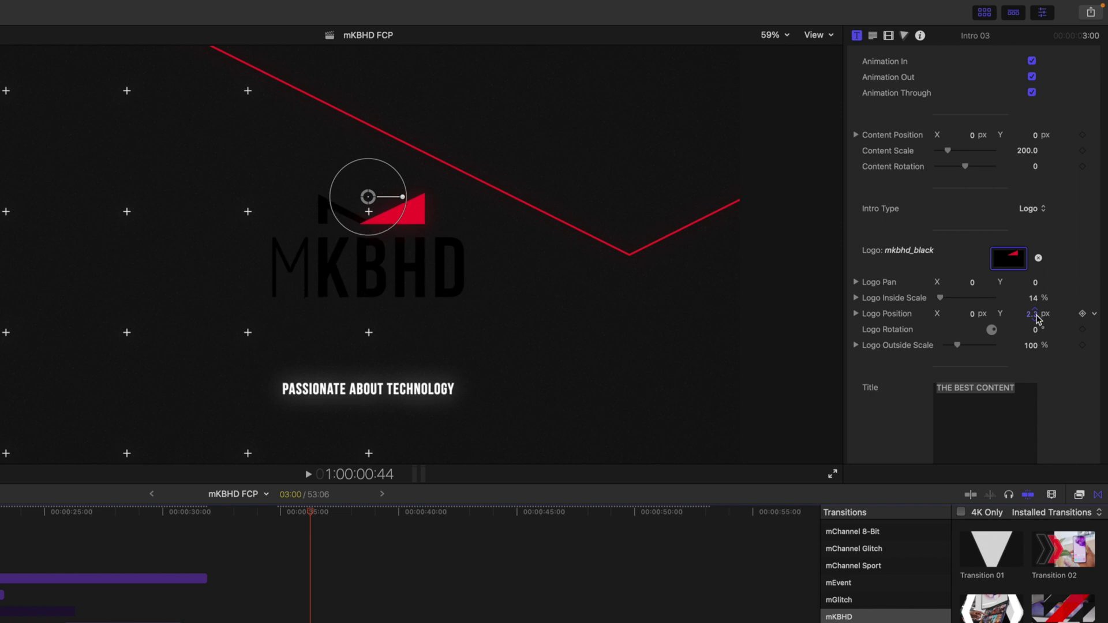
- Replace the intro's additional text with "MKHBD Final Cut Pro tutorial"
scroll(1039, 320, "down", 10)
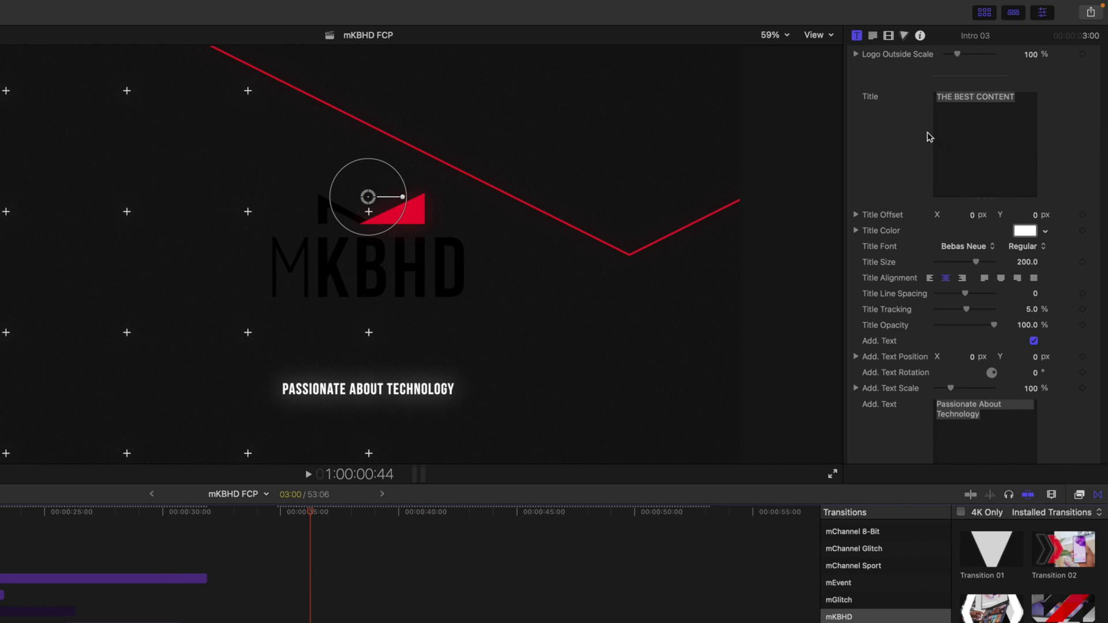
scroll(905, 141, "down", 5)
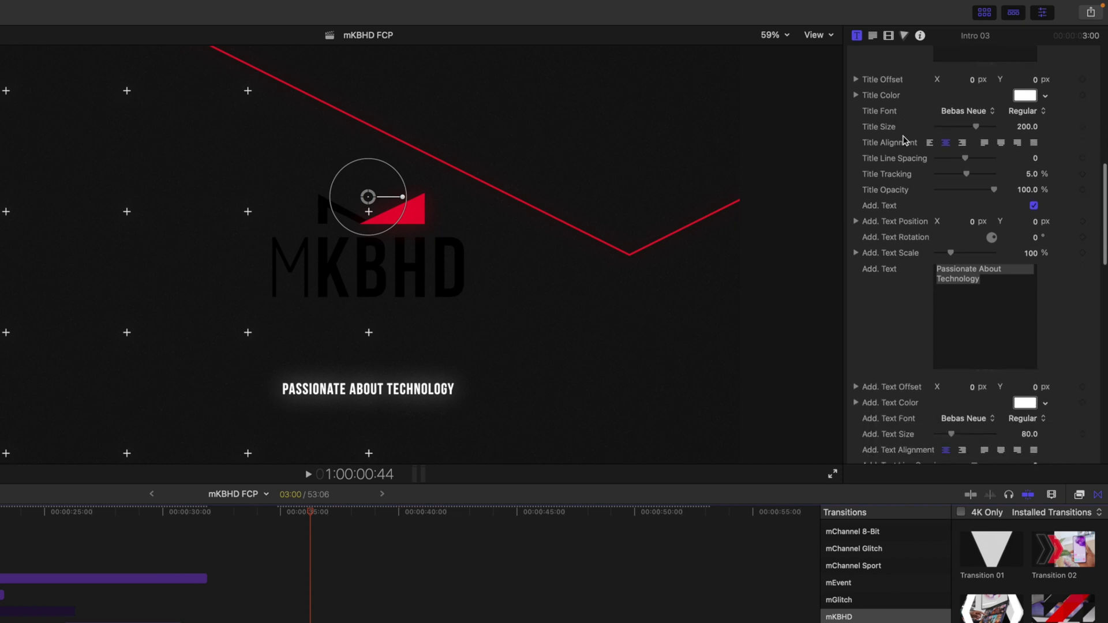
scroll(877, 286, "down", 1)
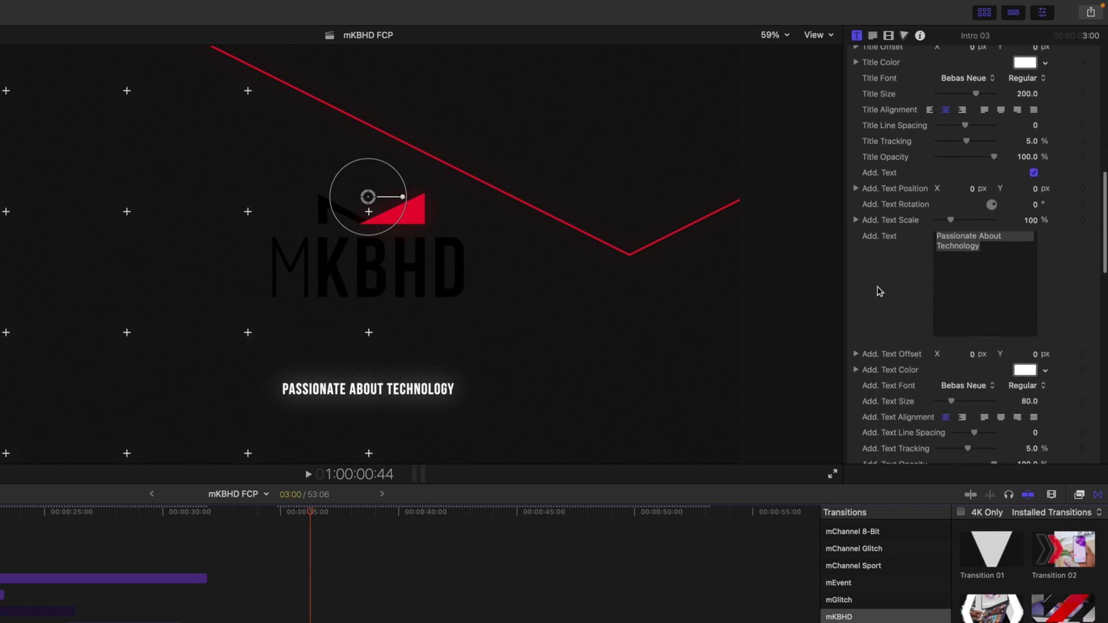
left_click(999, 246)
scroll(997, 283, "down", 1)
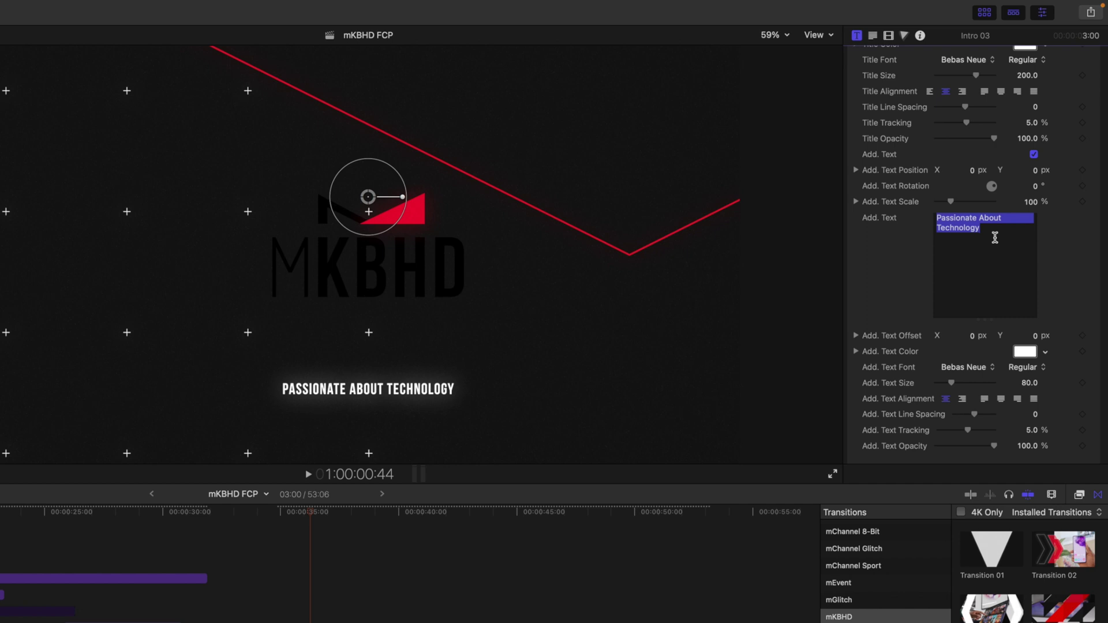
type("MKBHD Final Cut Pro Tutorial")
- Switch the intro's Arrow element off and back on to compare the look
scroll(882, 340, "down", 5)
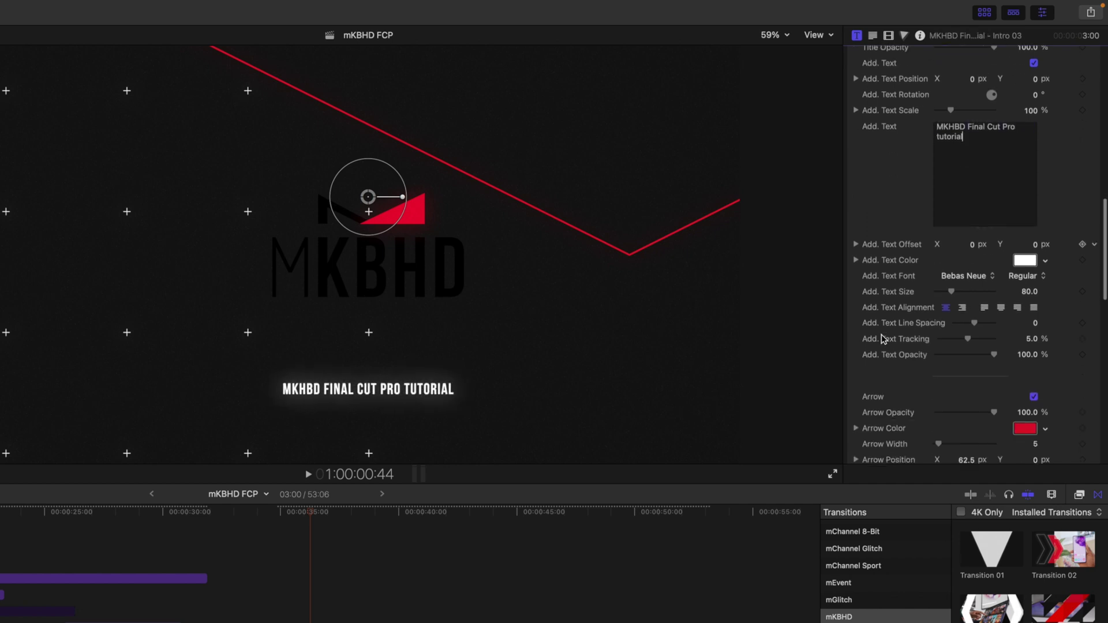
scroll(882, 340, "down", 3)
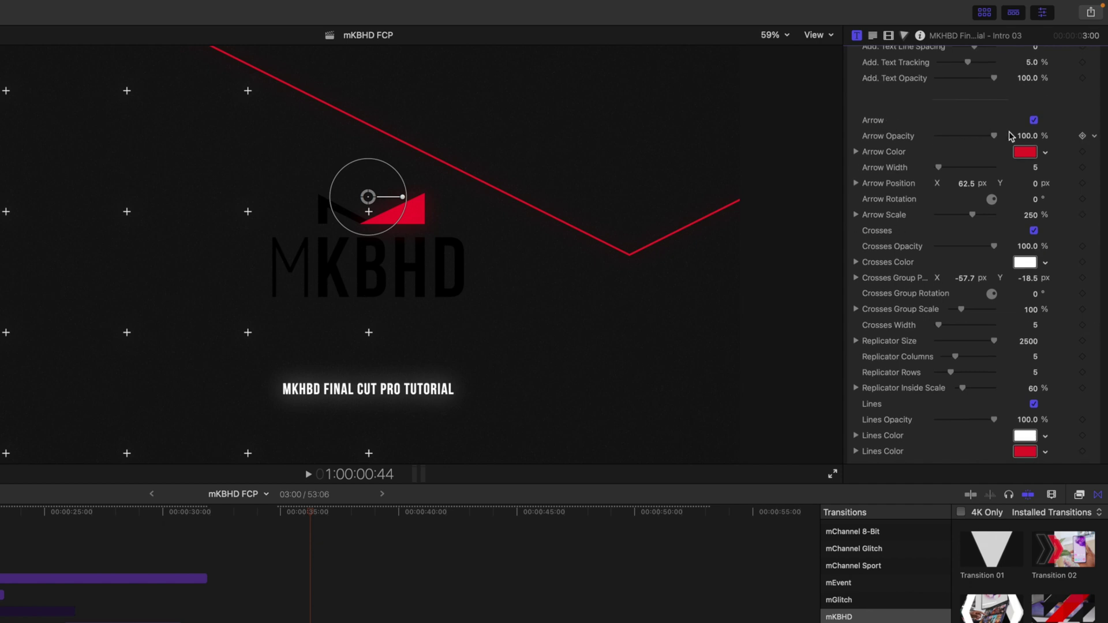
left_click(1034, 121)
left_click(1034, 121)
- Switch the intro's Grain effect off and back on to compare the look
scroll(892, 227, "down", 10)
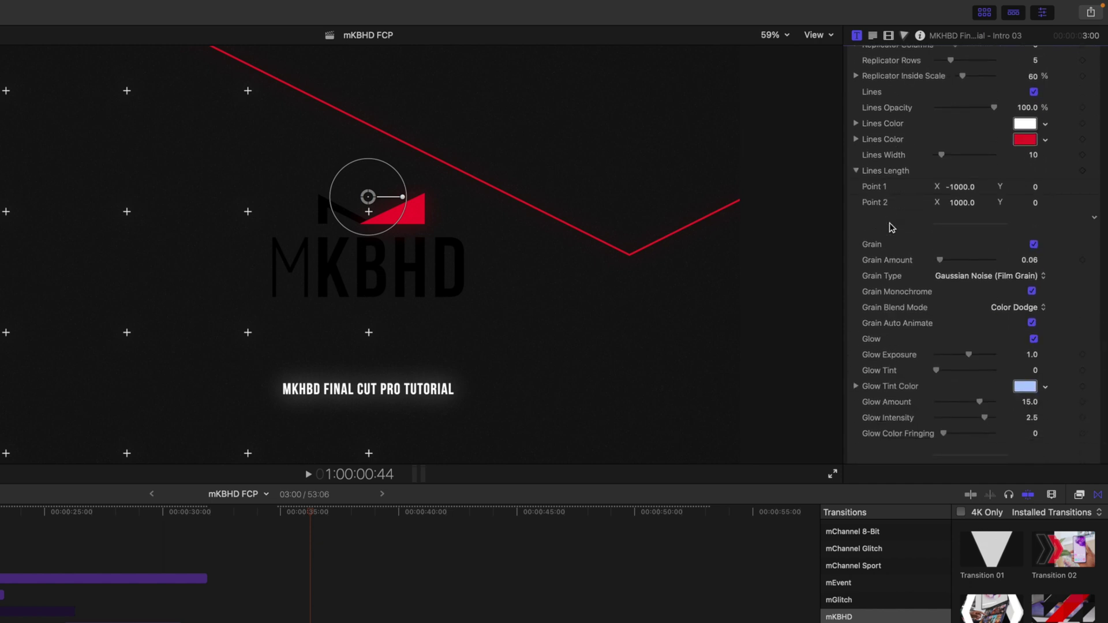
scroll(892, 227, "down", 3)
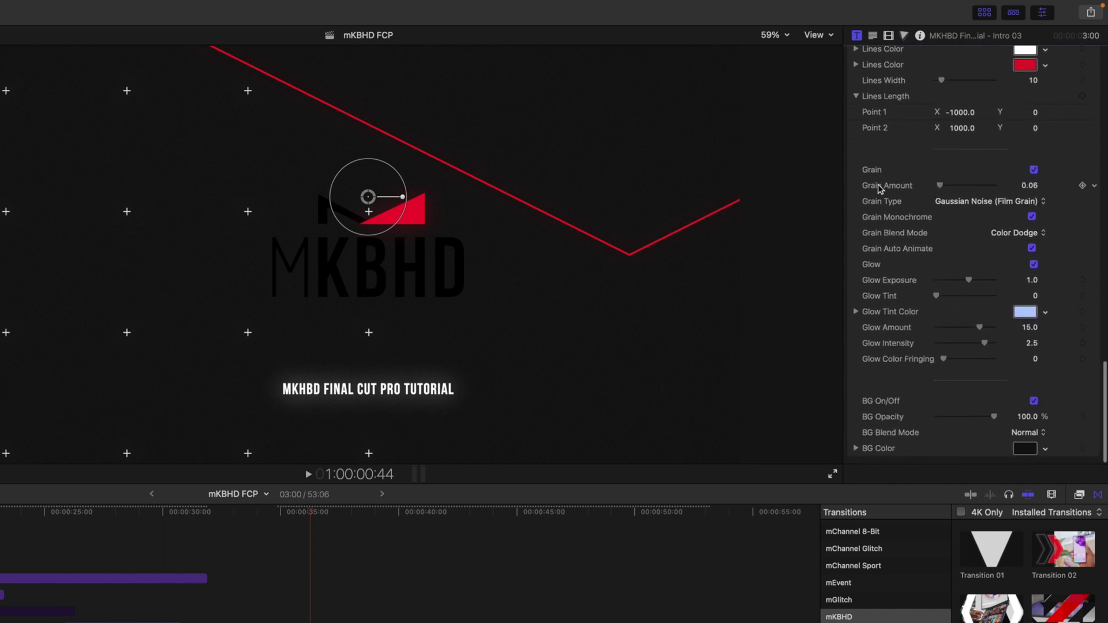
left_click(1034, 171)
left_click(1034, 171)
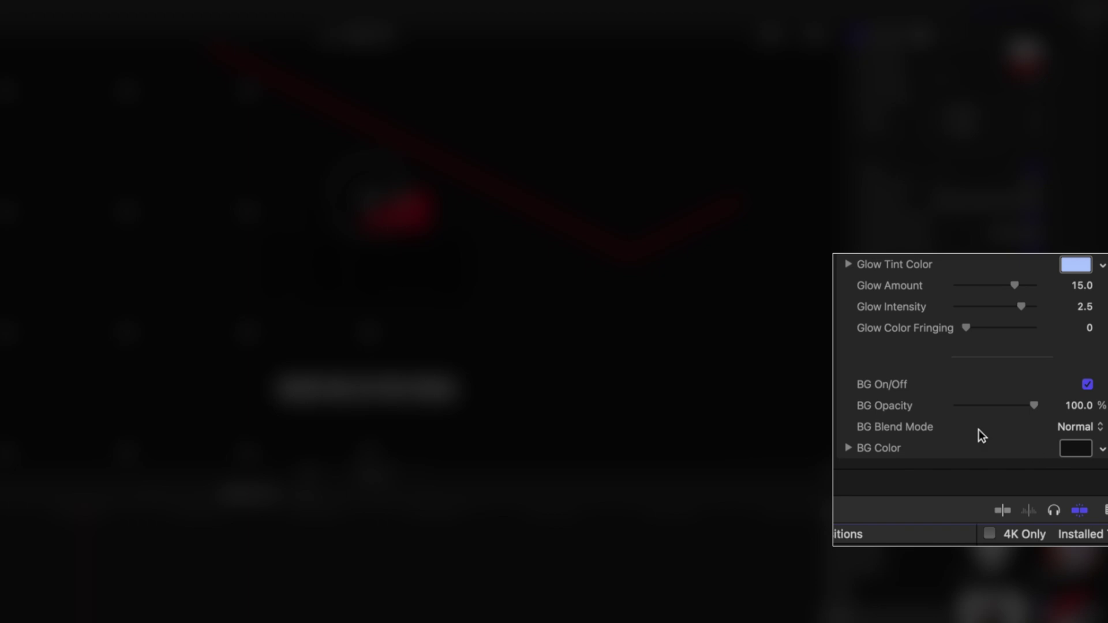
- Change the intro's BG Color from the color wheel to a light grey
left_click(1072, 448)
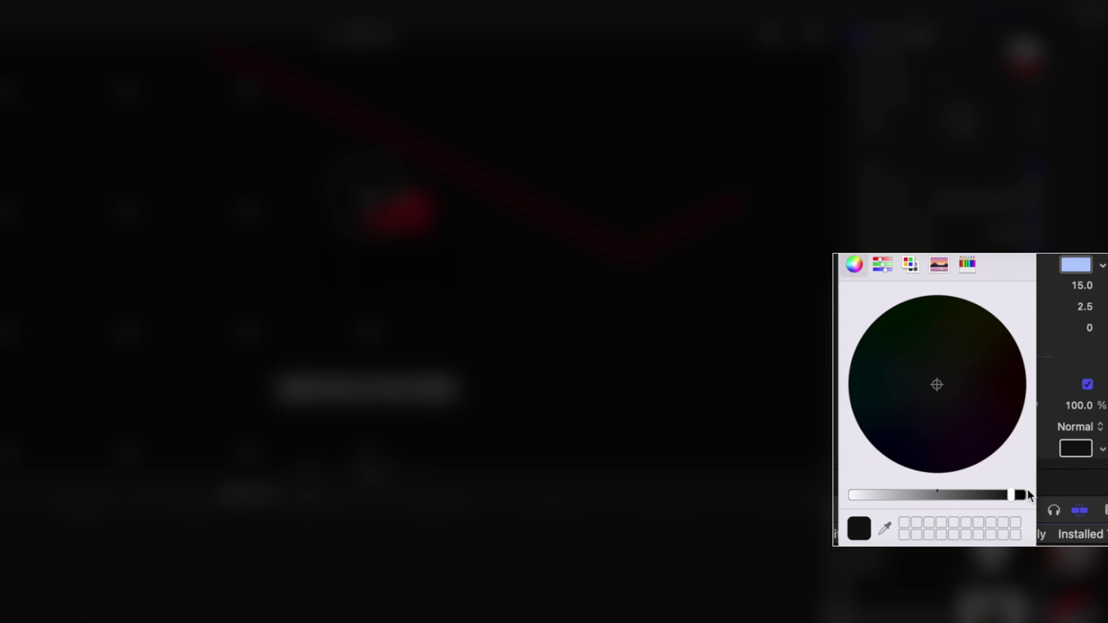
left_click_drag(1012, 500, 881, 484)
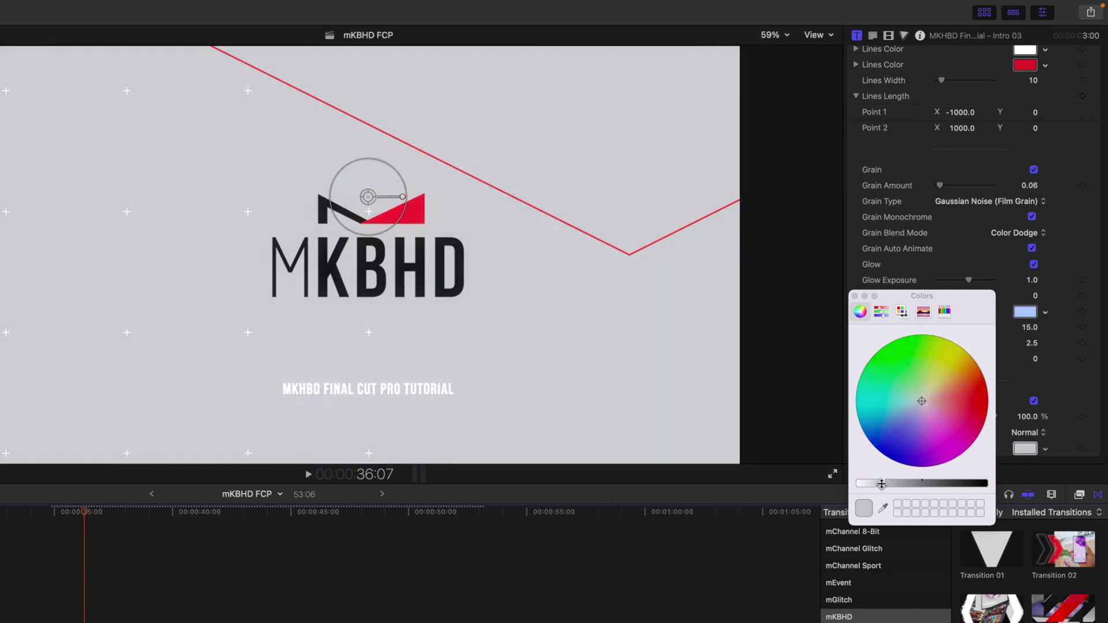
left_click(855, 296)
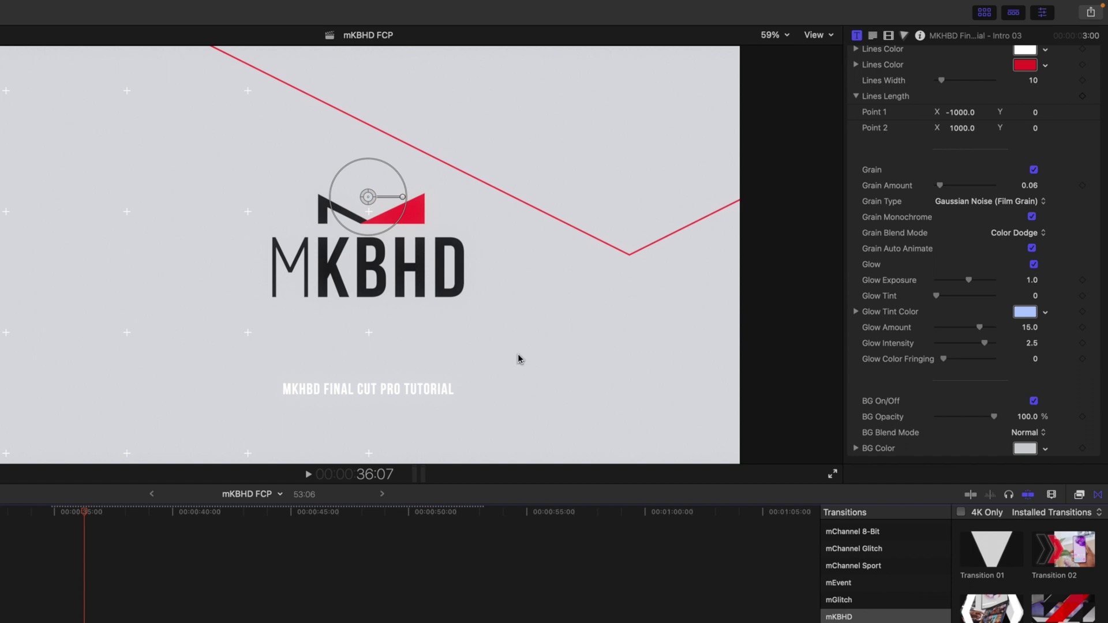
- Set the intro's Crosses Color by sampling the dark MKBHD lettering of the logo with the eyedropper
scroll(909, 311, "up", 3)
scroll(909, 312, "up", 8)
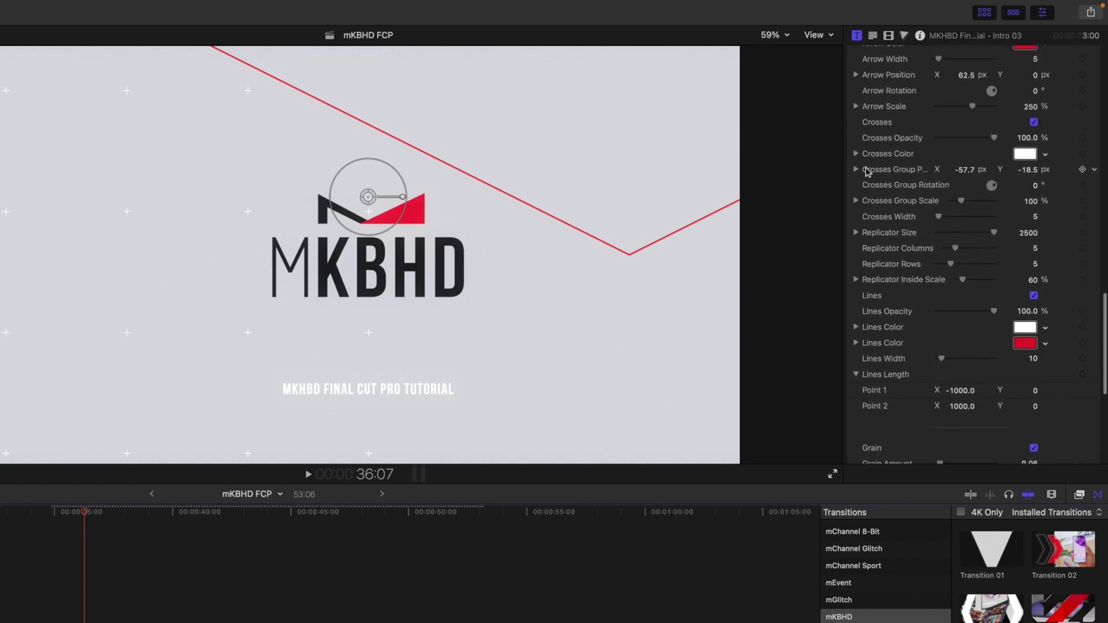
left_click(1025, 155)
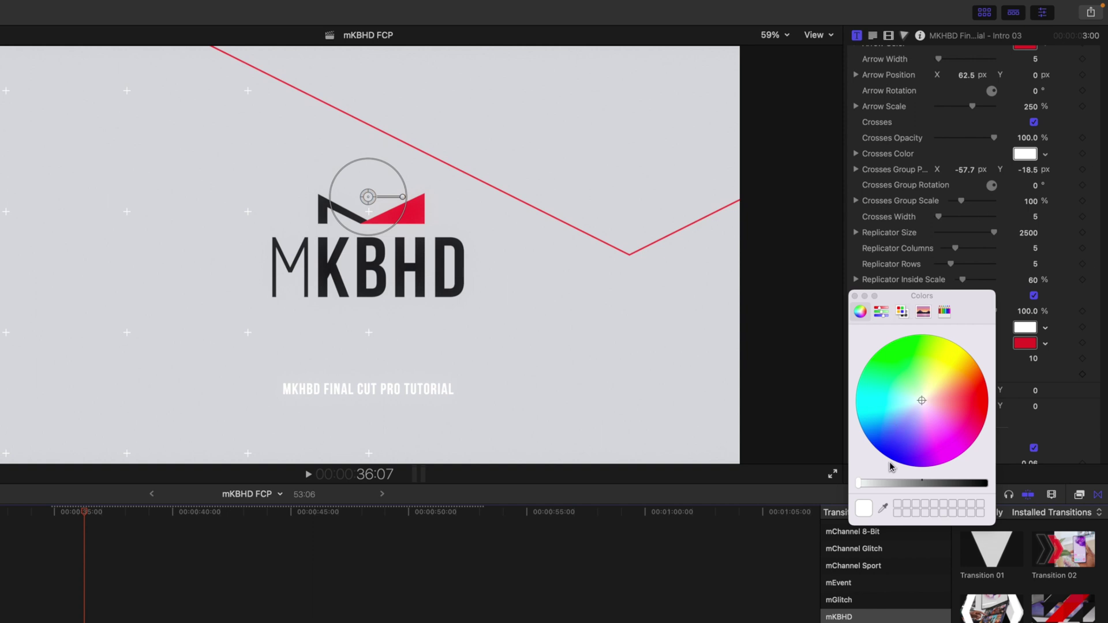
left_click(885, 508)
left_click(421, 277)
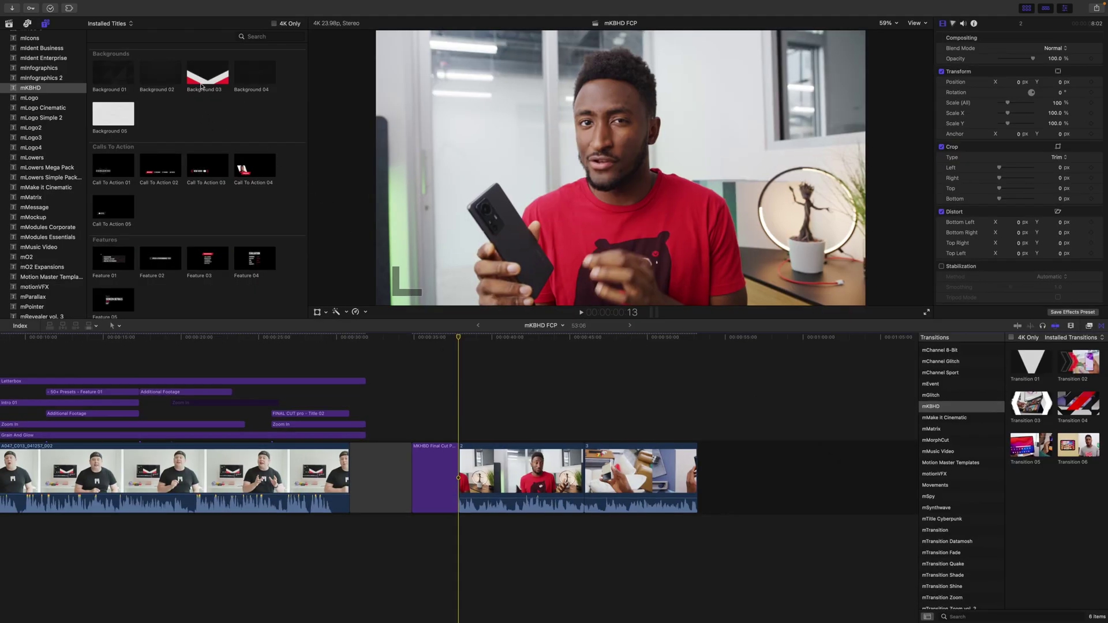
- Insert the Background 03 title between the intro and the next clip, and move the playhead to 40:10 within it
left_click_drag(202, 78, 458, 476)
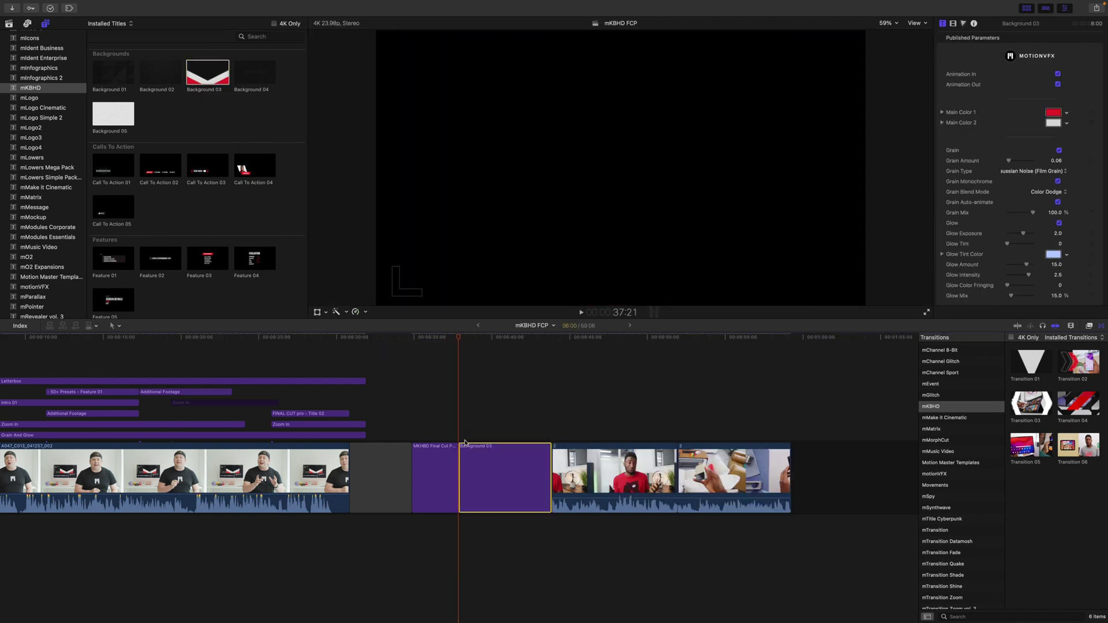
left_click_drag(457, 340, 499, 350)
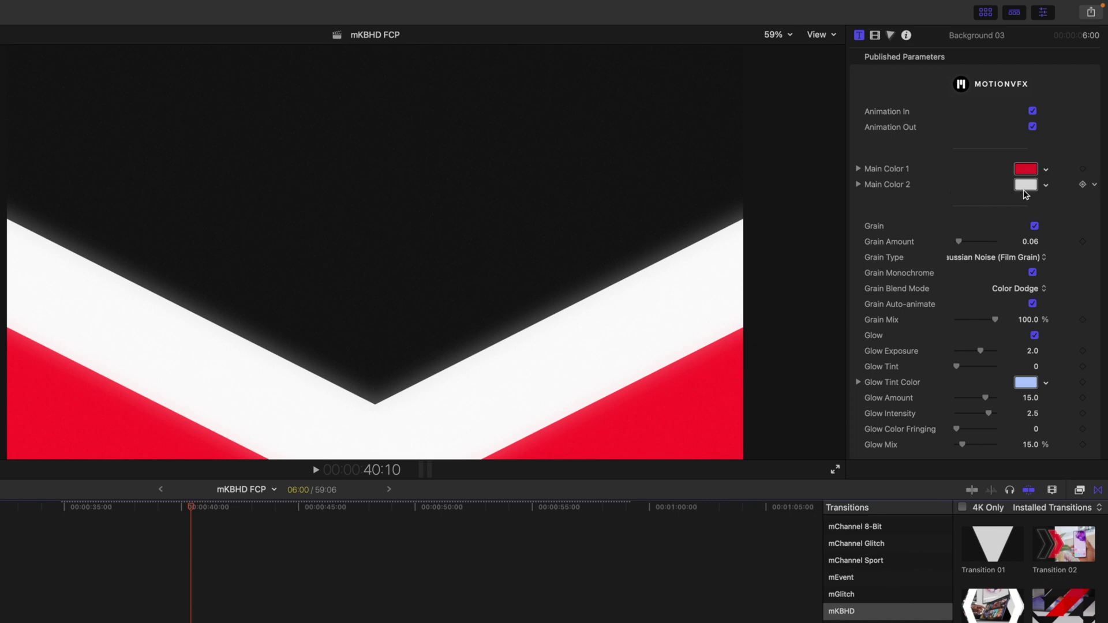
- Compare the look of Background 03 with its Grain and Glow effects switched off and back on
left_click(1034, 227)
scroll(891, 310, "down", 3)
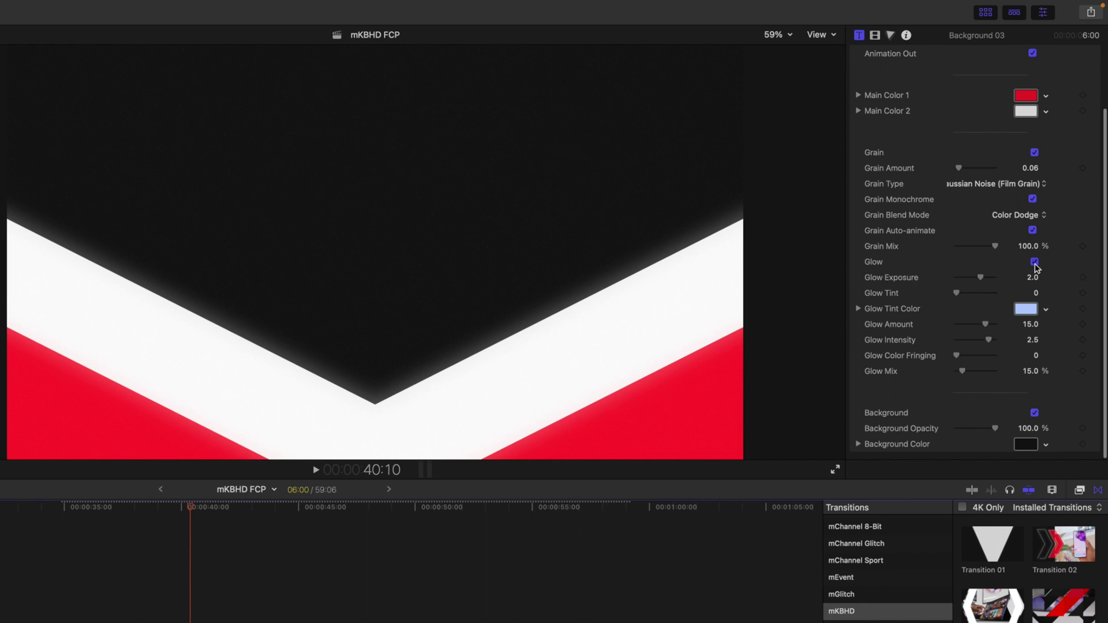
left_click(1035, 262)
left_click(1035, 263)
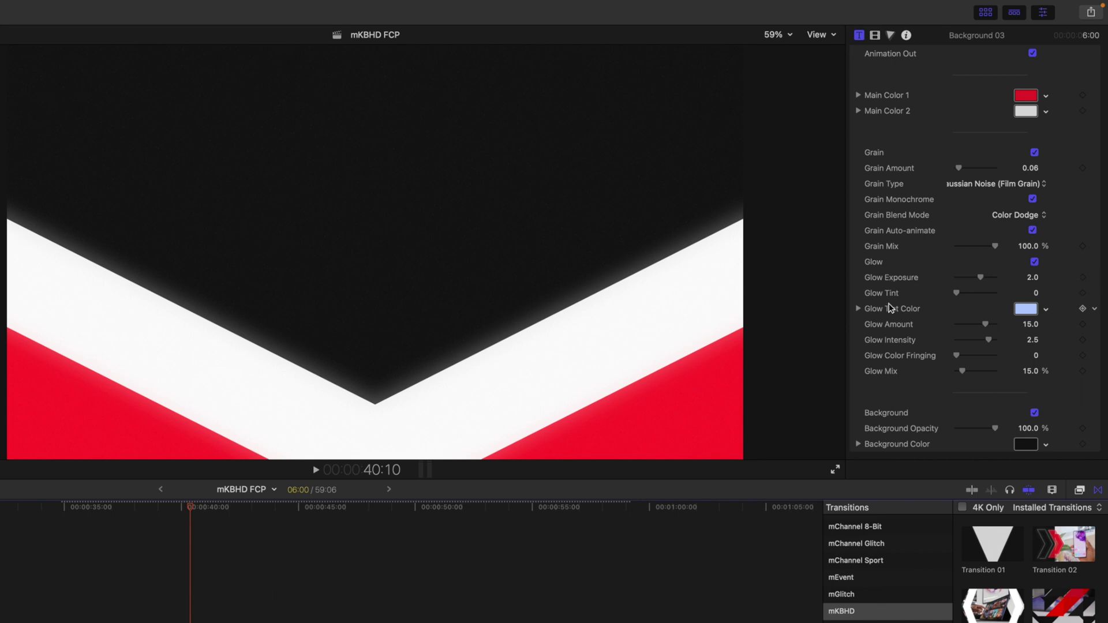
- Try a different brightness and hue for the Background Color of Background 03
scroll(1027, 444, "up", 1)
left_click(1025, 453)
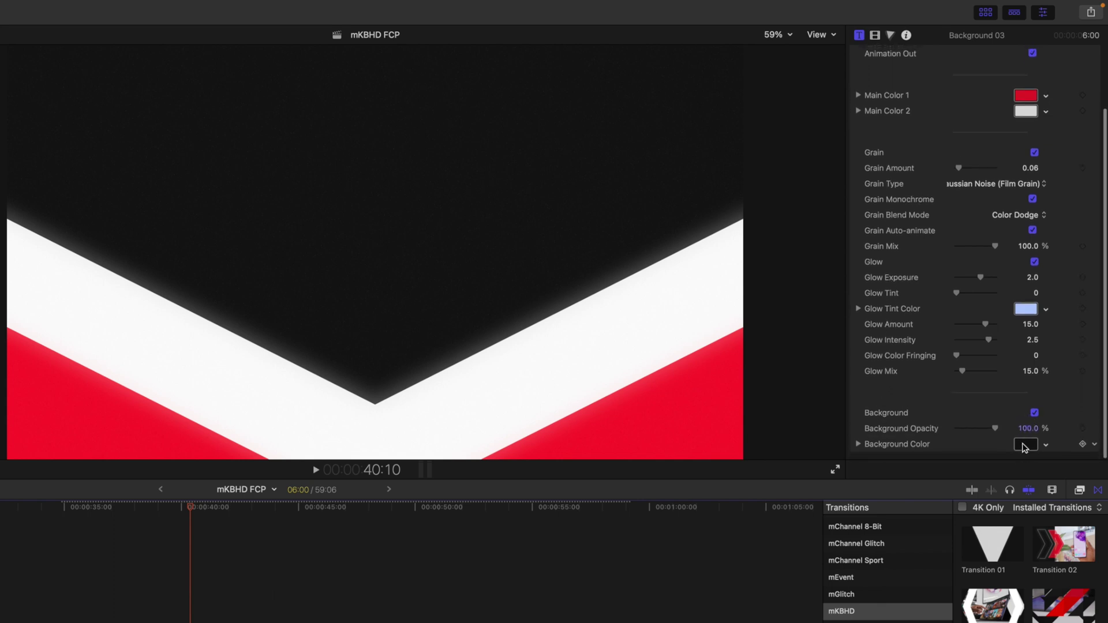
left_click_drag(980, 478, 923, 479)
mouse_move(925, 403)
left_mouse_down()
mouse_move(947, 369)
mouse_move(915, 387)
left_mouse_up()
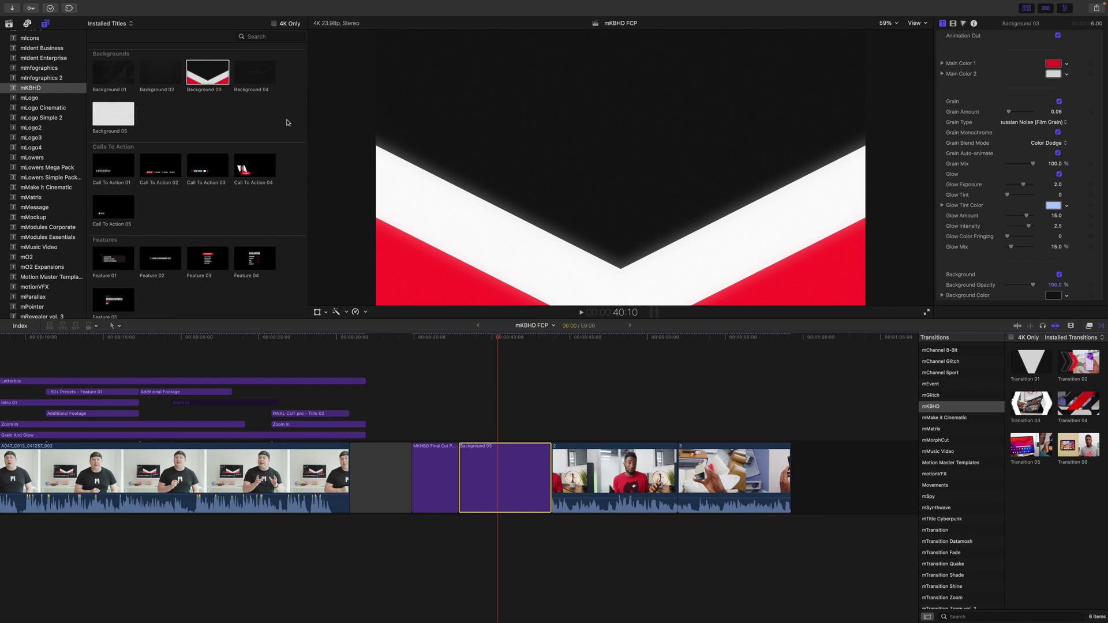
- Place the mKBHD Title 01 above Background 03 in the timeline and trim its start to 38:17
scroll(288, 123, "down", 3)
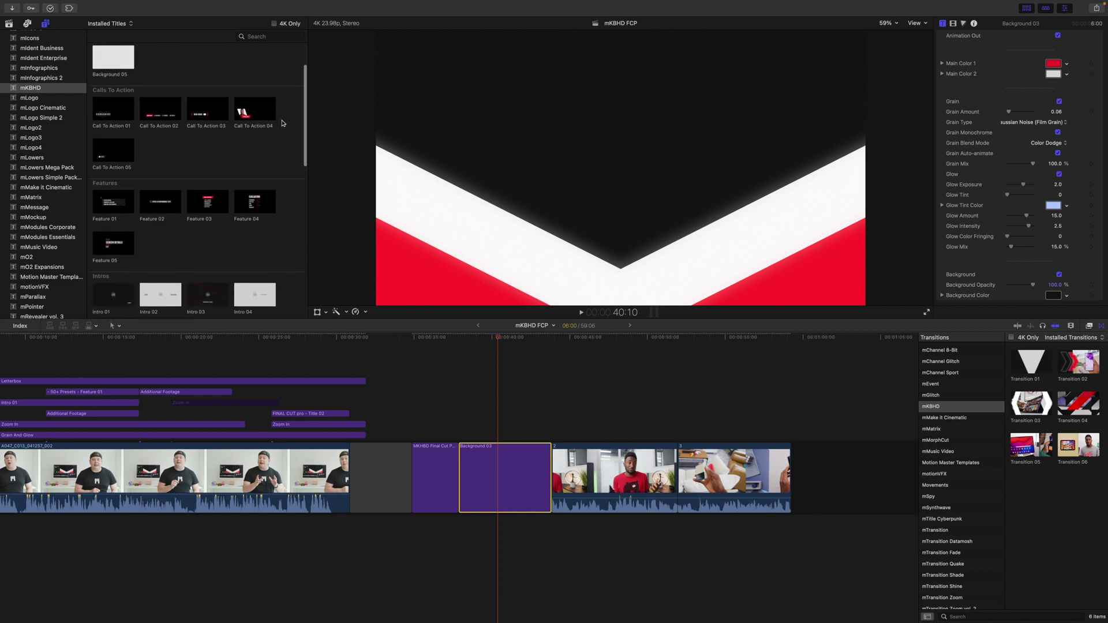
scroll(283, 123, "up", 3)
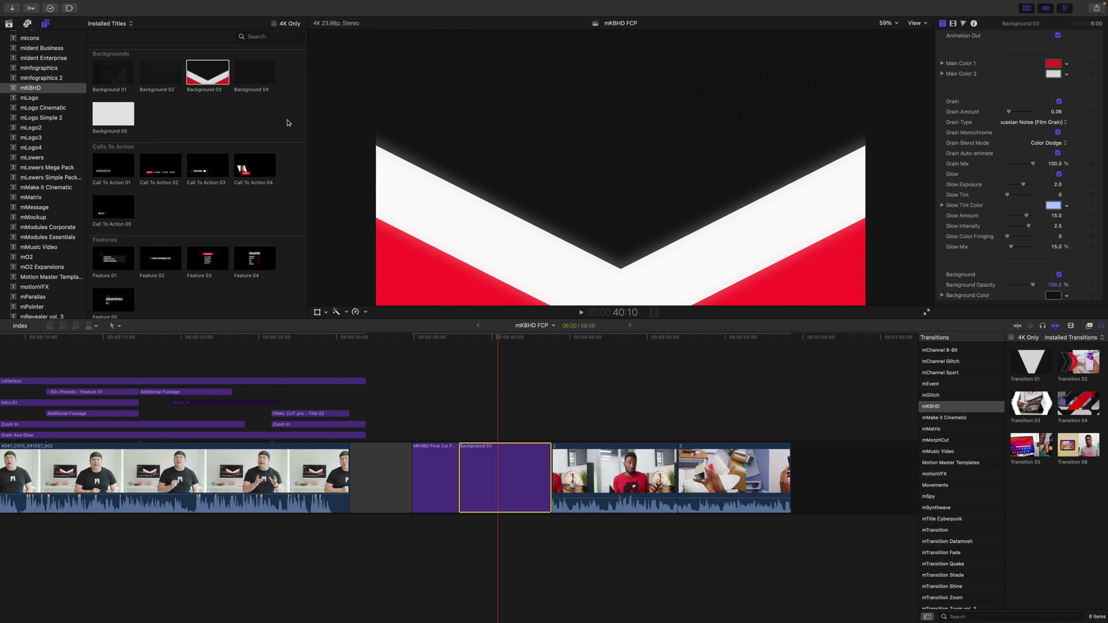
scroll(284, 128, "down", 8)
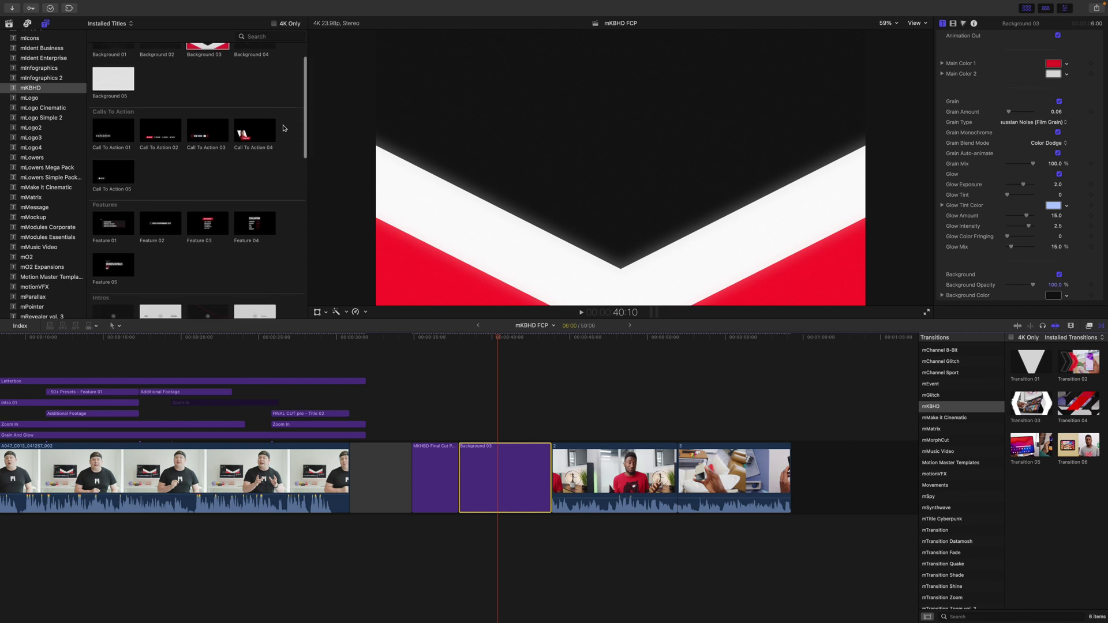
scroll(283, 129, "down", 10)
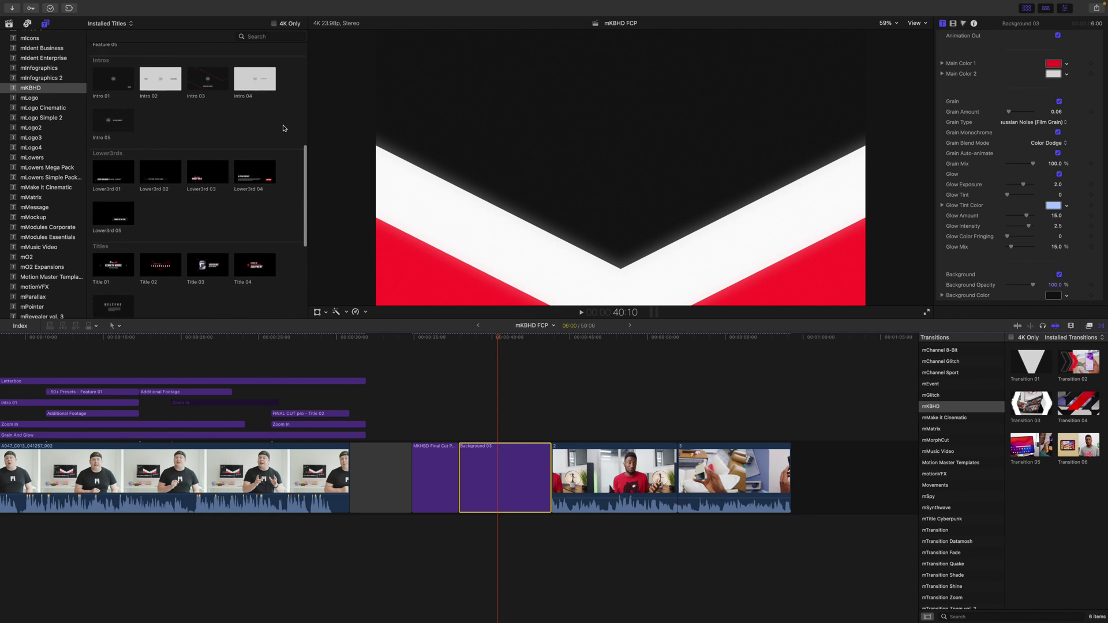
scroll(284, 128, "down", 2)
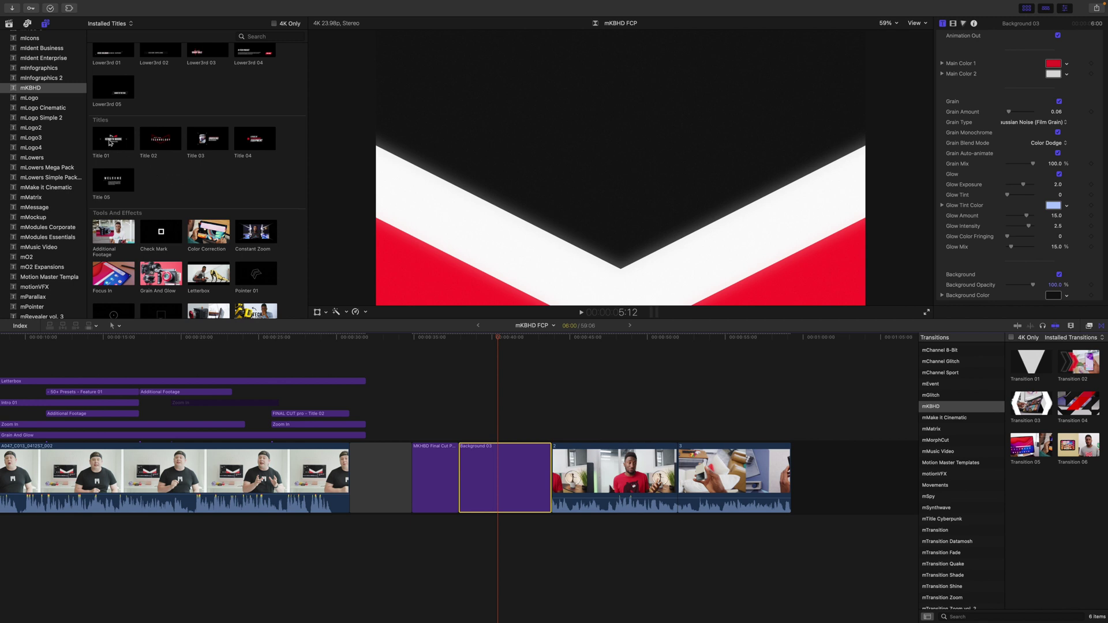
left_click_drag(109, 143, 501, 436)
left_click_drag(500, 338, 472, 345)
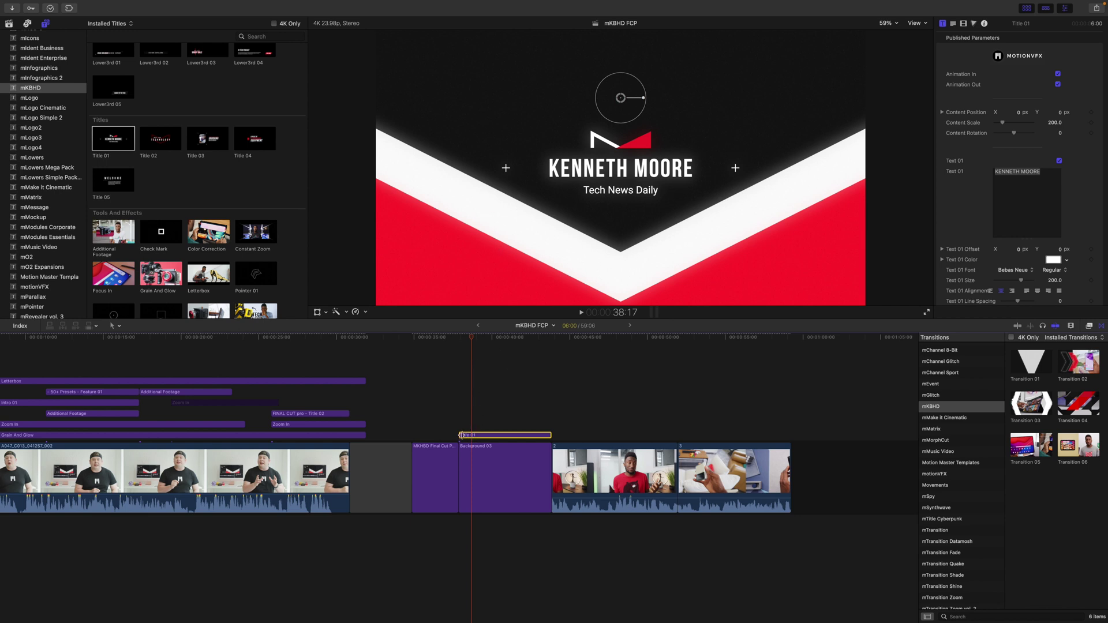
left_click_drag(461, 435, 472, 435)
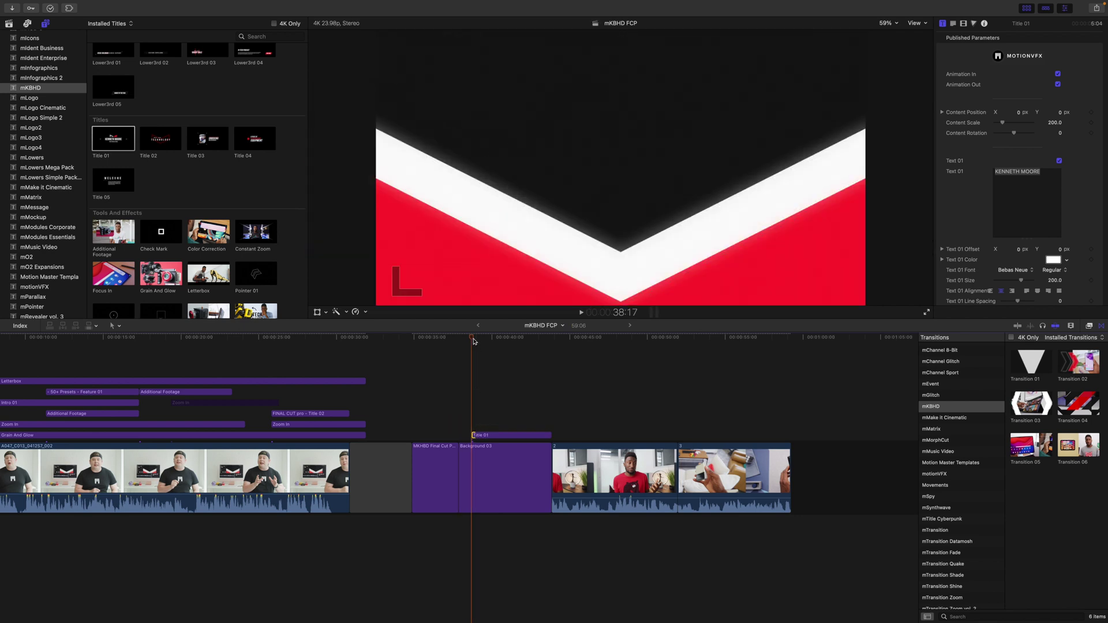
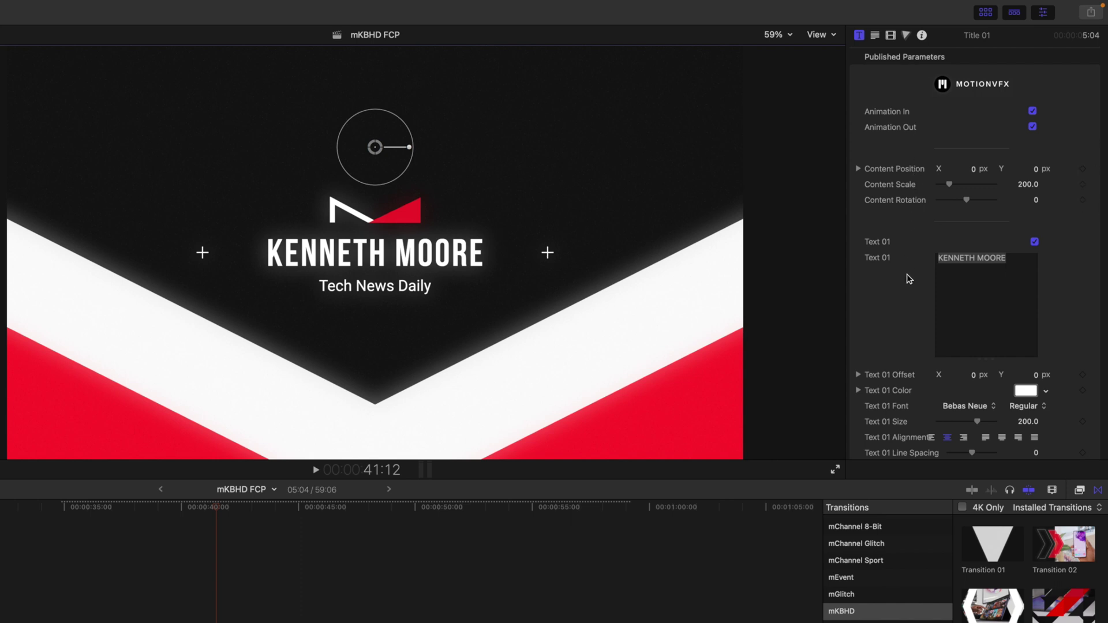
- Replace the Text 01 placeholder of Title 01 with the presenter's full name
left_click_drag(1012, 259, 866, 254)
type("George edmnn")
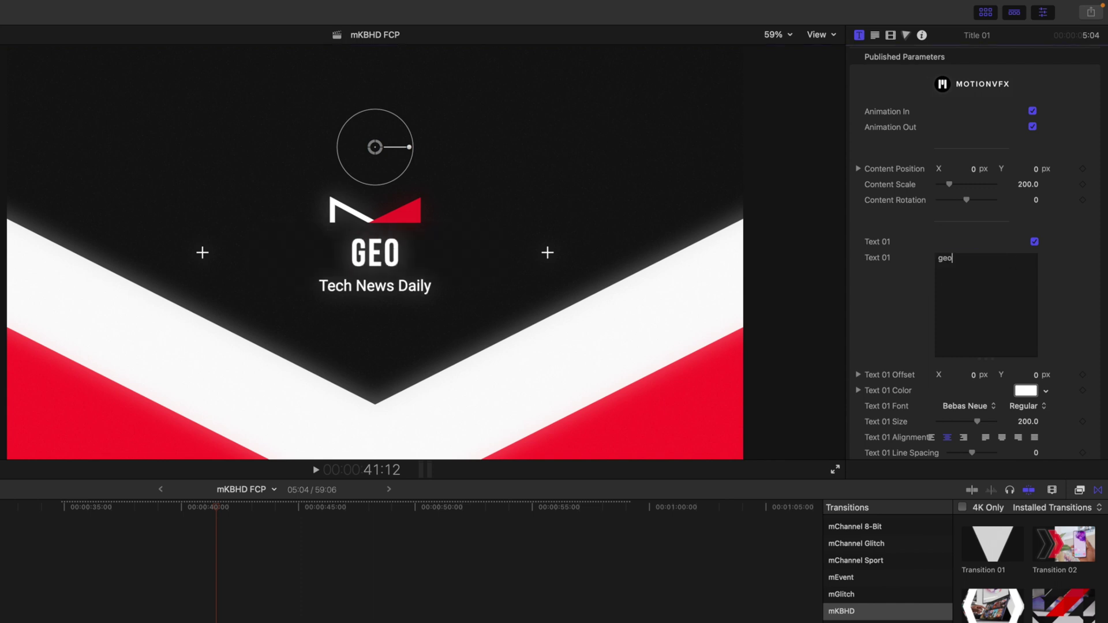
key("BackSpace")
key("BackSpace")
type("ondson")
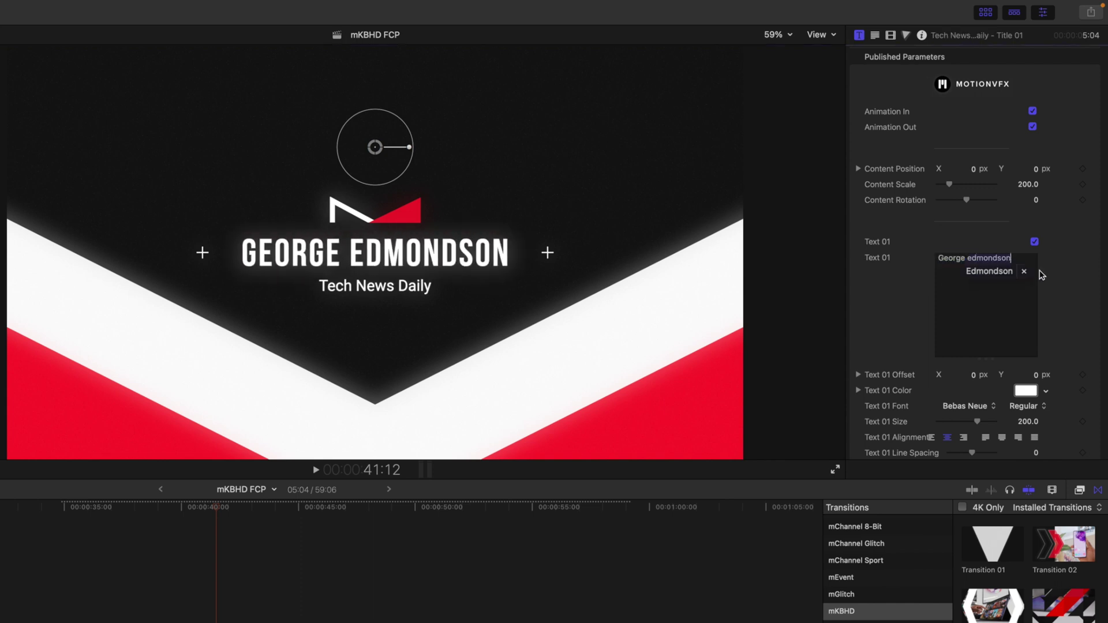
- Replace the Text 02 subtitle of Title 01 with "MOTIONVFX TUTOR" in capitals
scroll(904, 286, "down", 2)
scroll(904, 286, "down", 4)
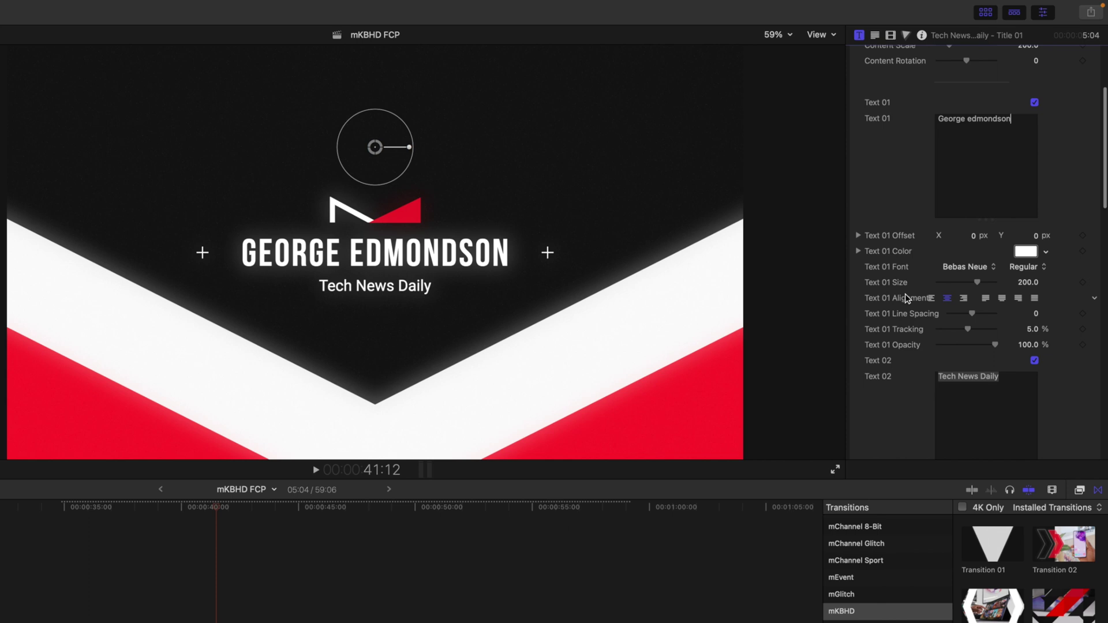
scroll(910, 298, "down", 4)
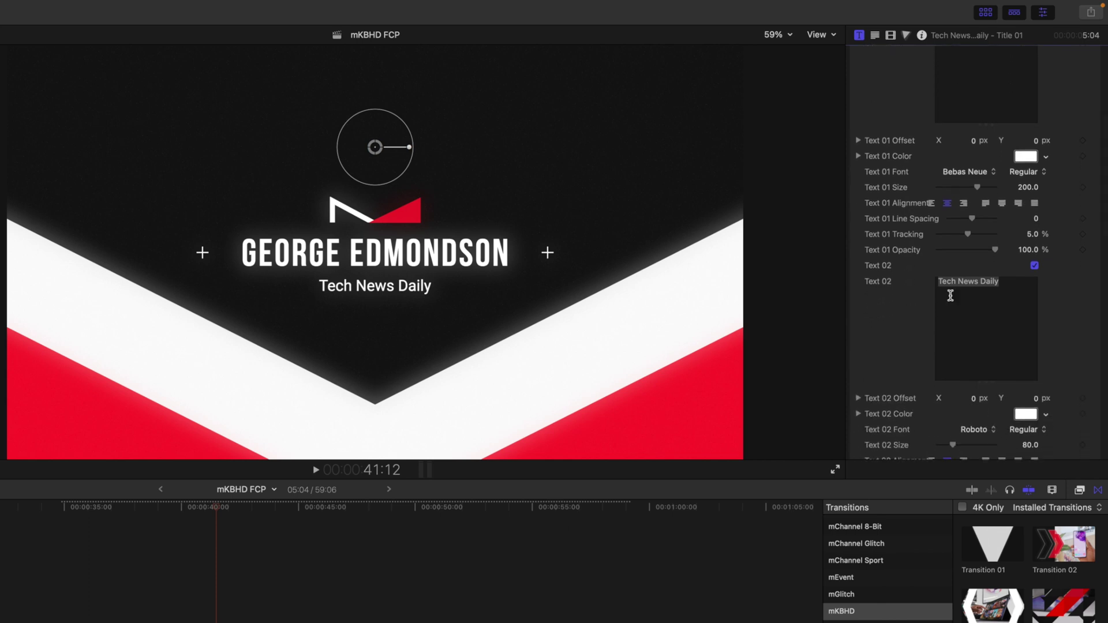
left_click_drag(1004, 286, 914, 287)
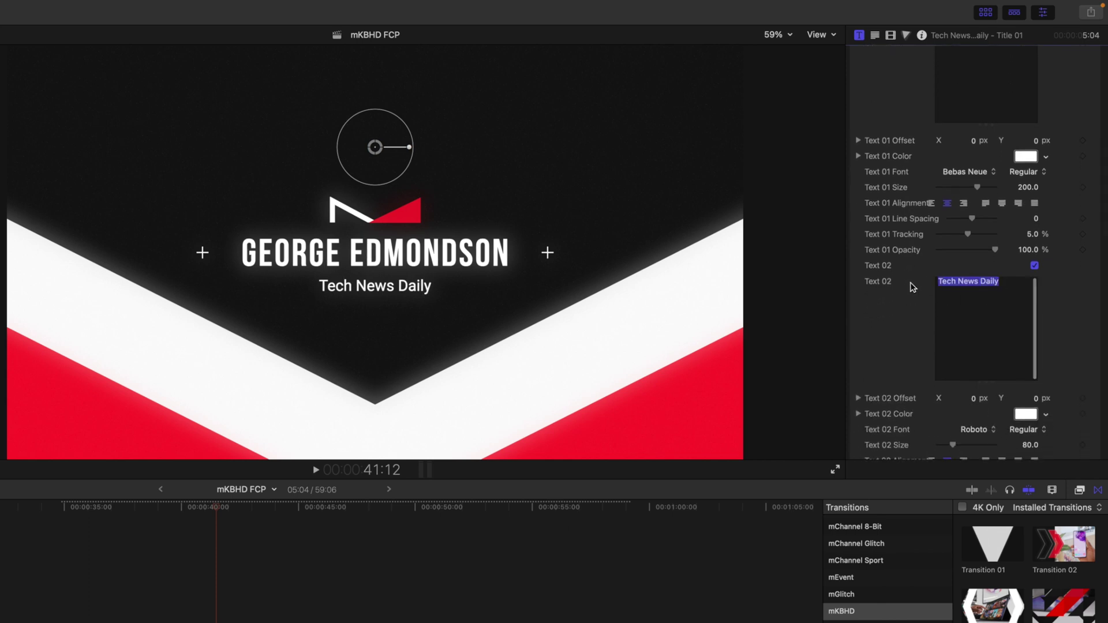
type("motionvfx tutor")
key("super+a")
type("MOTIONVFX TUTOR")
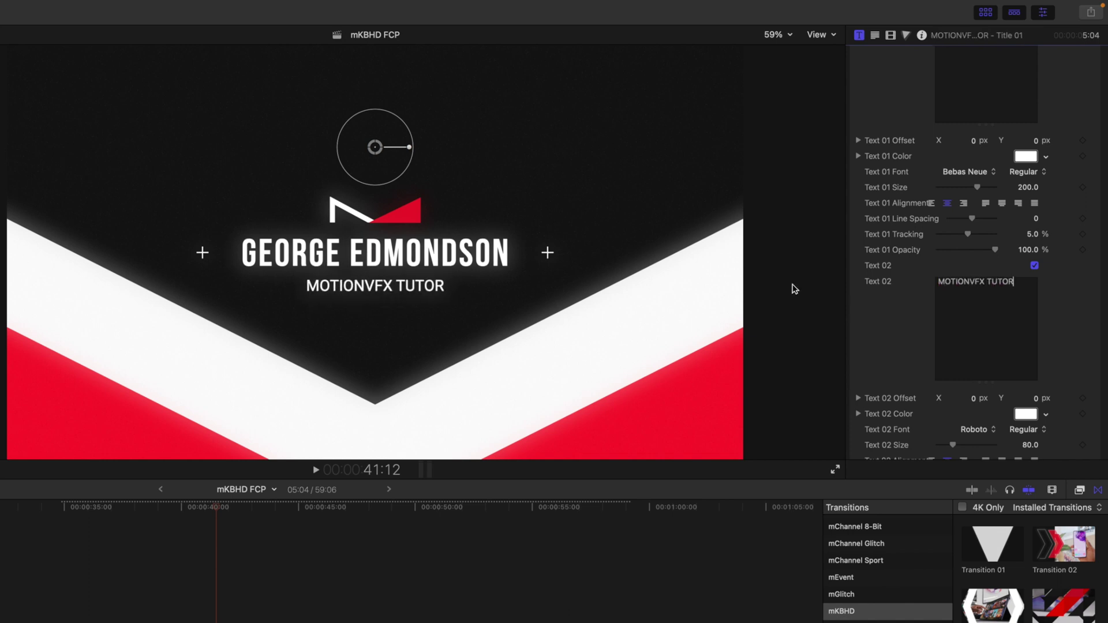
- Switch the Crosses element of Title 01 off and back on to compare the look
scroll(893, 321, "down", 7)
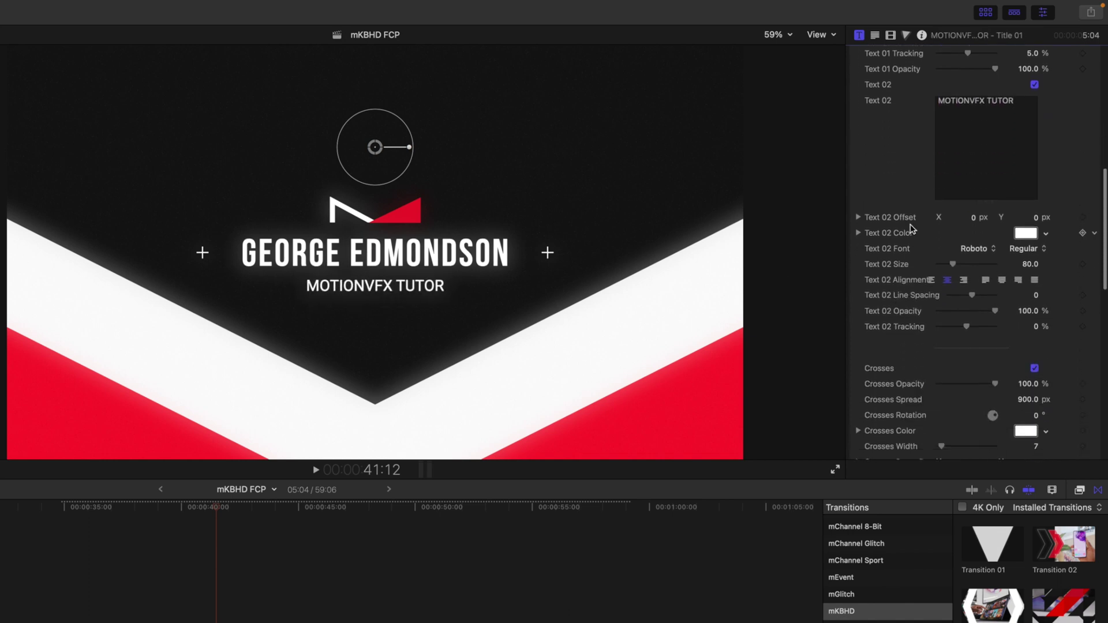
scroll(920, 265, "down", 6)
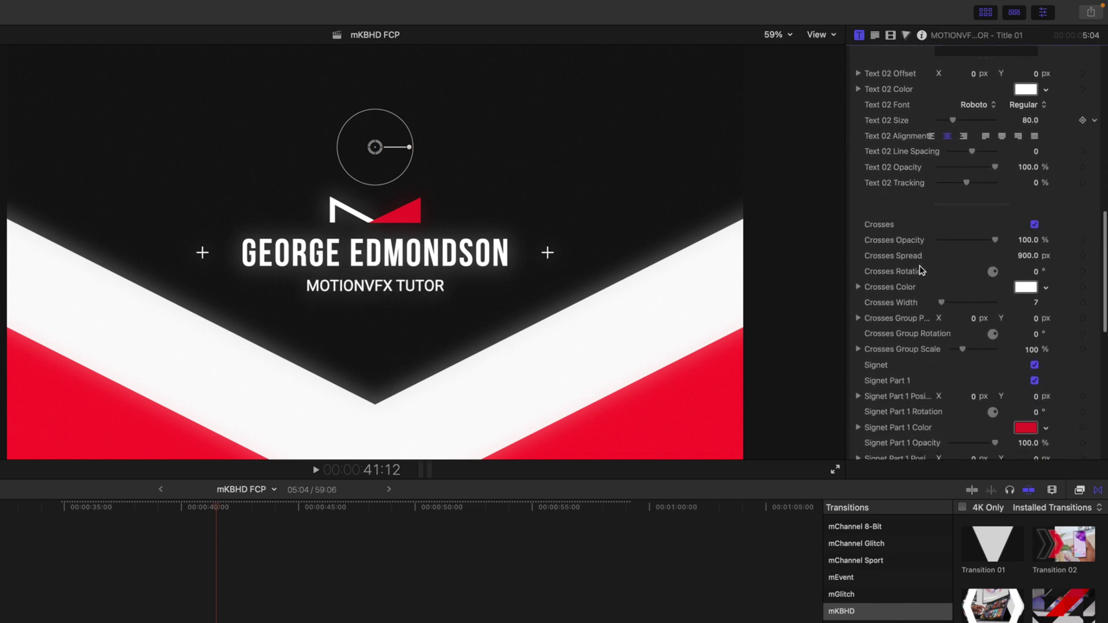
left_click(1035, 222)
left_click(1034, 221)
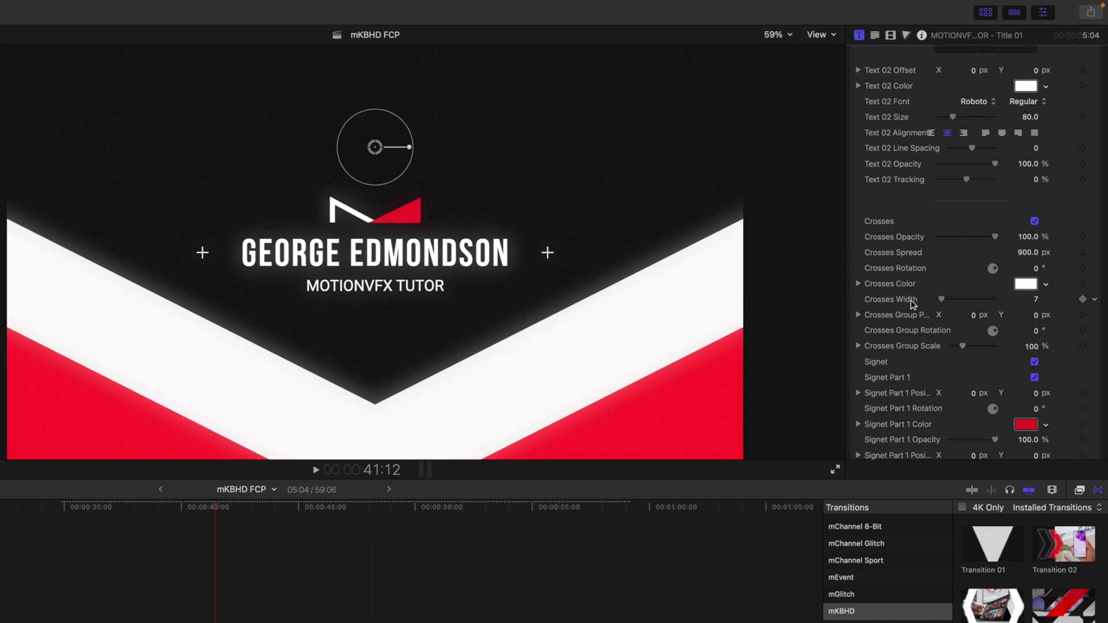
- Switch the Signet of Title 01, and its Part 1 and Part 2, off and back on to compare the look
scroll(912, 304, "down", 5)
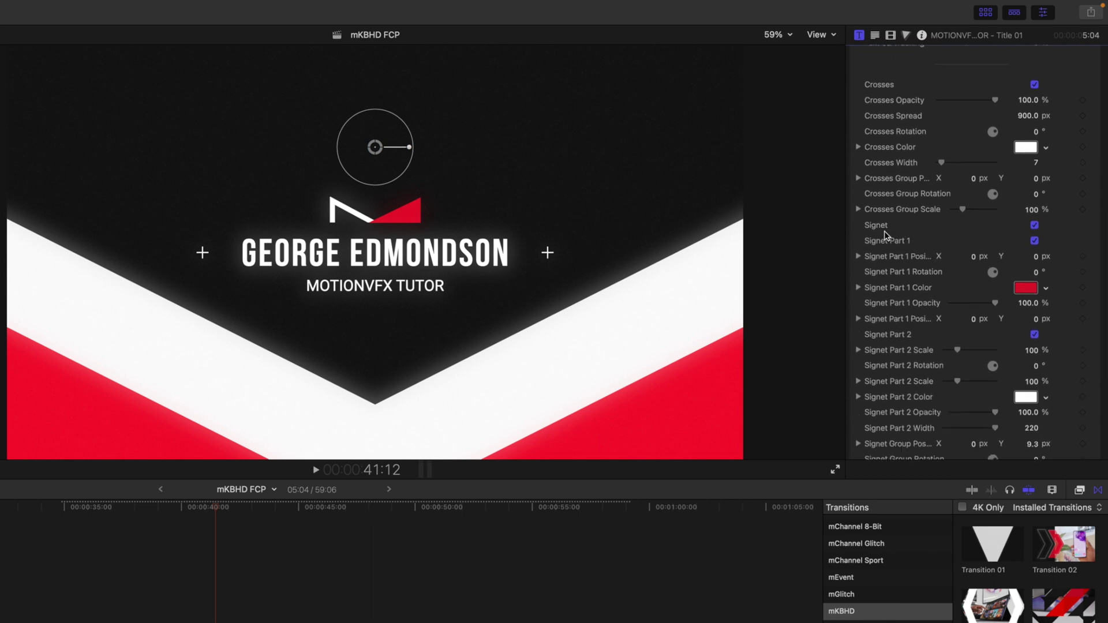
left_click(1035, 225)
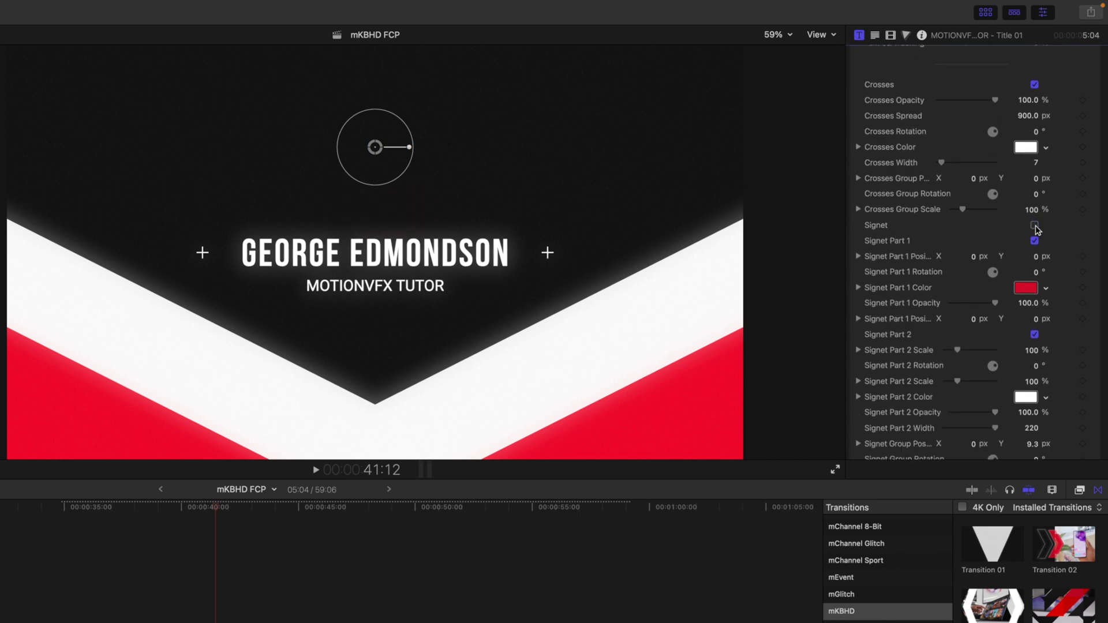
left_click(1035, 226)
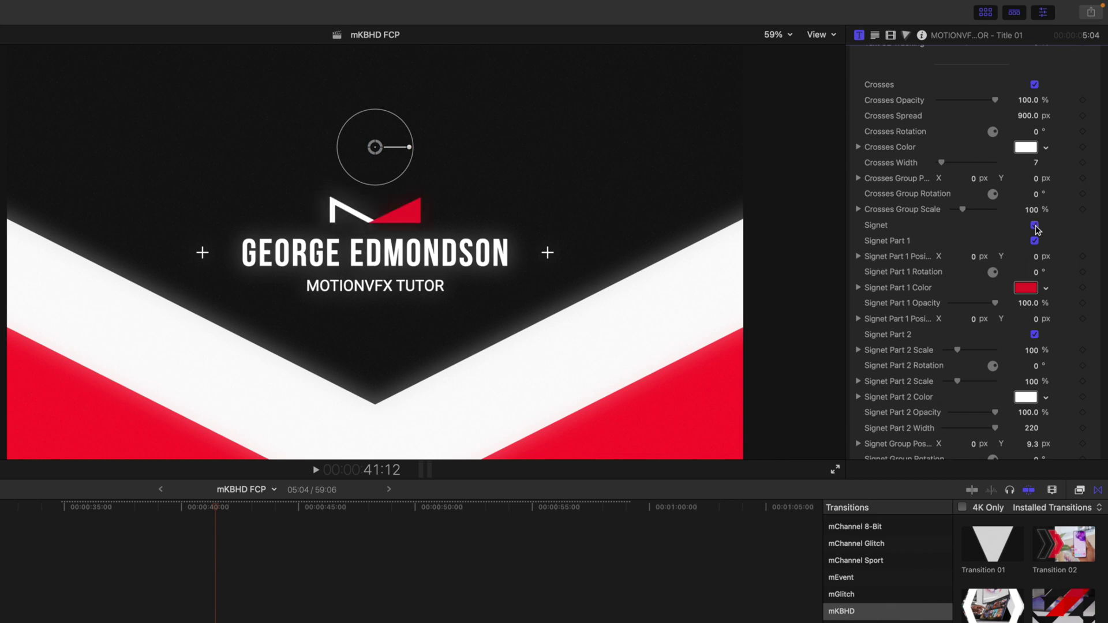
left_click(1035, 241)
left_click(1035, 242)
scroll(1035, 337, "up", 1)
left_click(1035, 342)
left_click(1035, 342)
- Switch the Glow effect of Title 01 off and back on to compare the look
scroll(1035, 341, "down", 1)
scroll(920, 373, "down", 10)
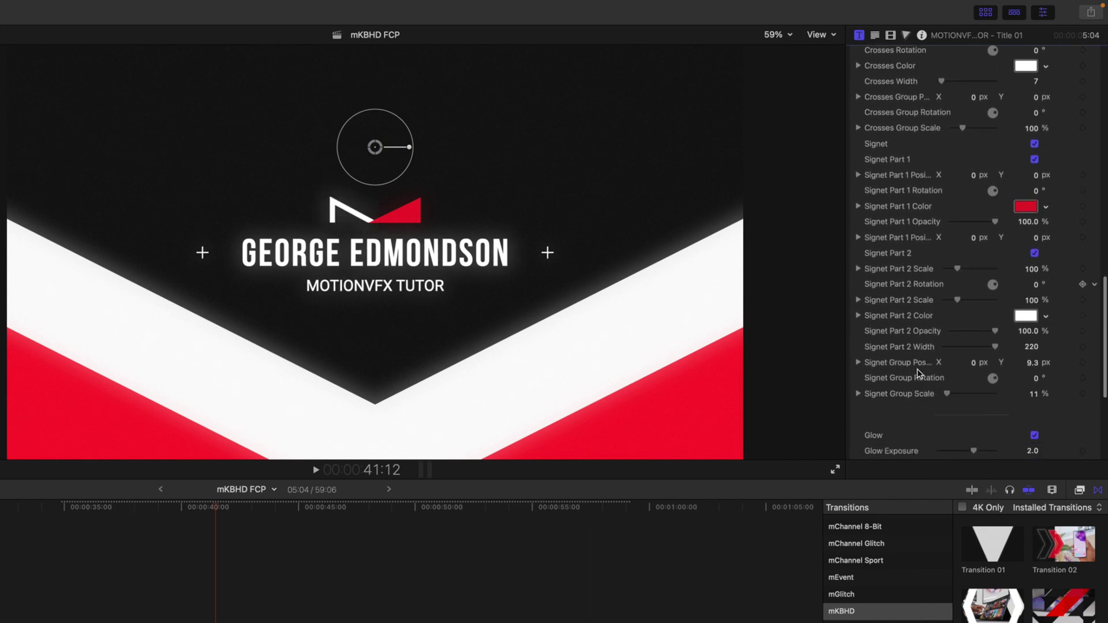
scroll(919, 373, "down", 1)
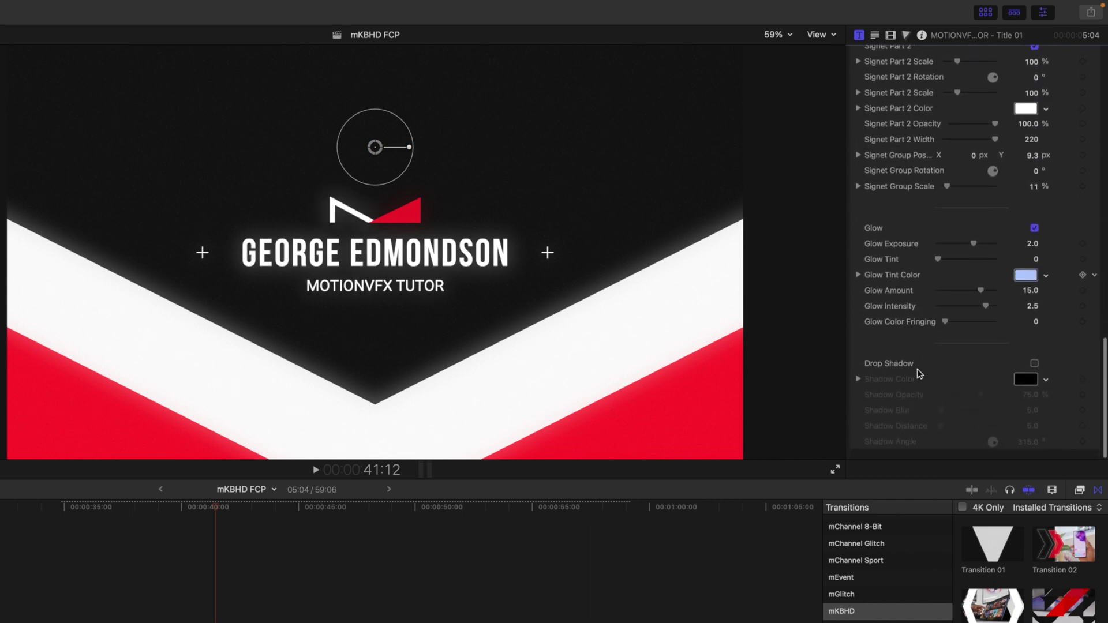
left_click(1035, 232)
left_click(1035, 231)
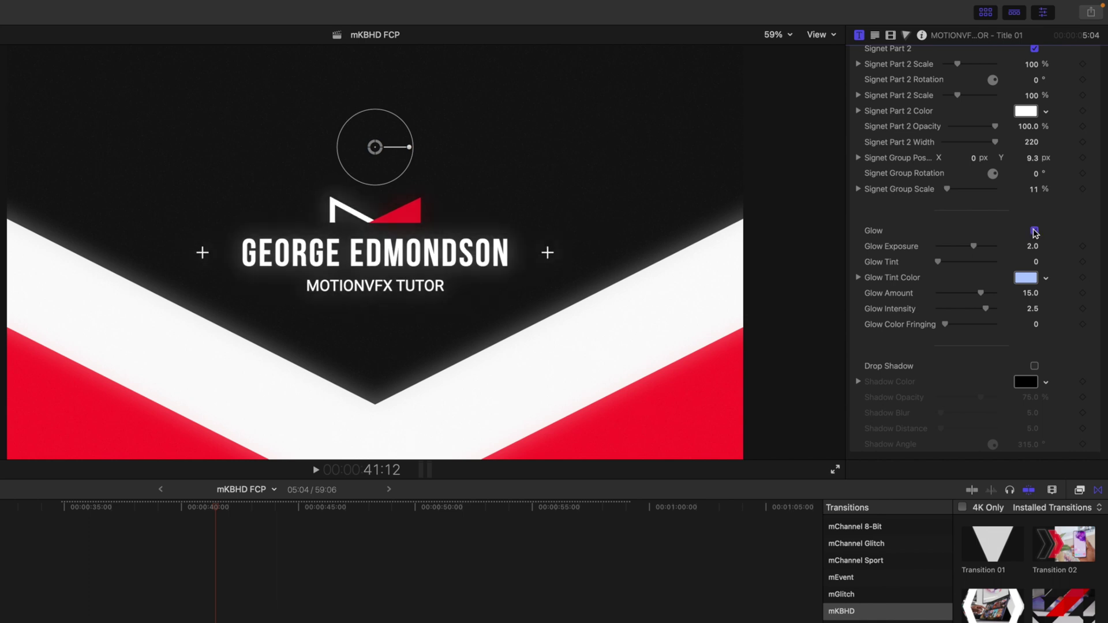
- Switch the Drop Shadow of Title 01 on and back off to compare the look
left_click(1035, 366)
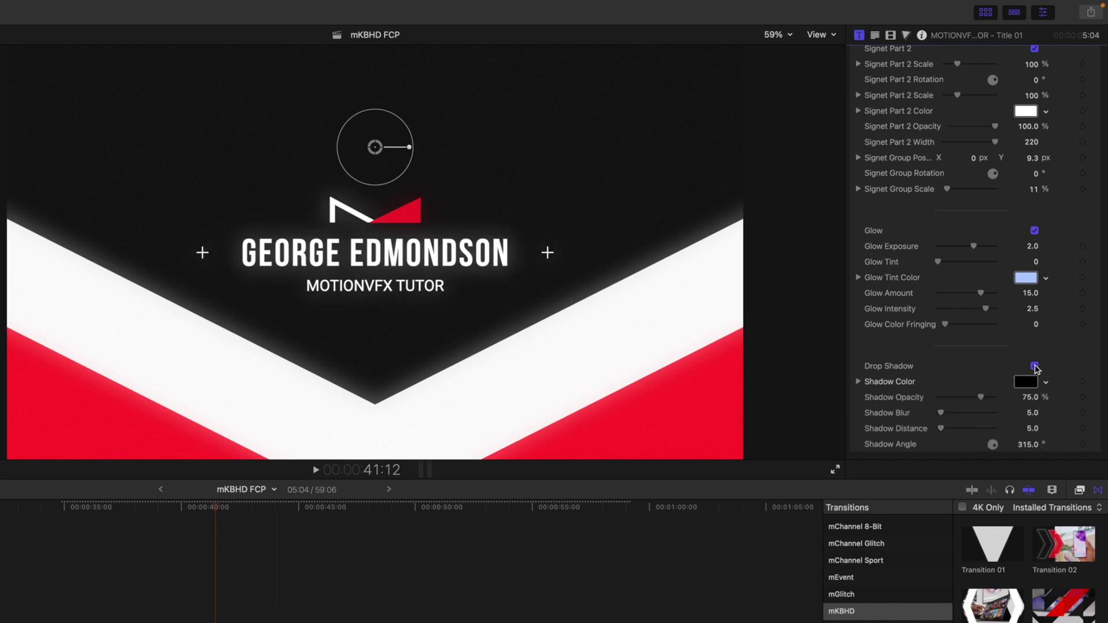
left_click(1035, 366)
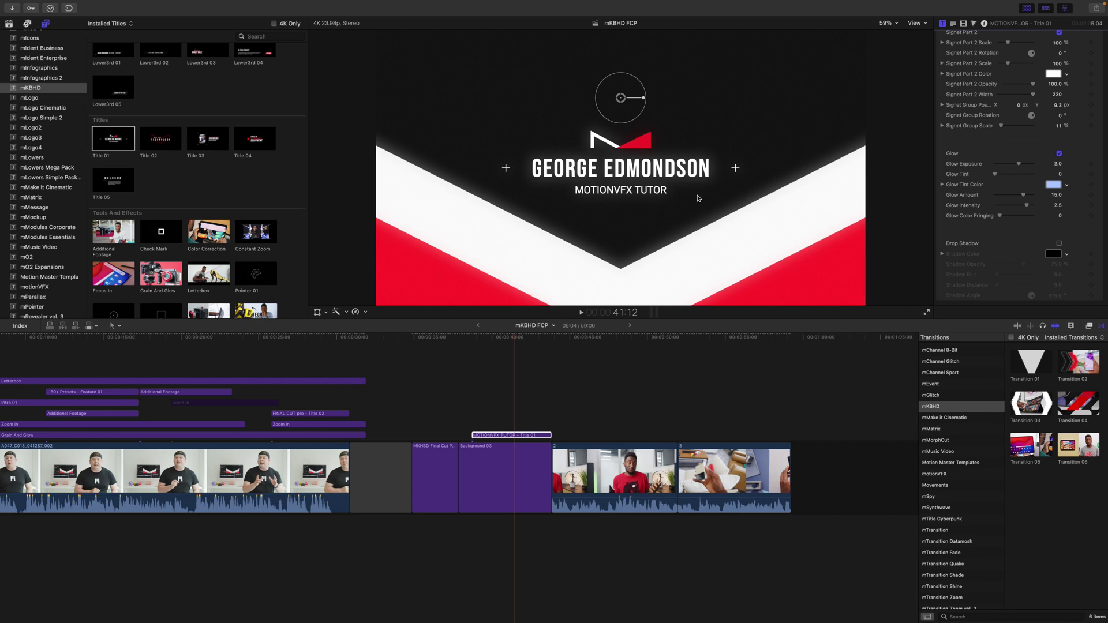
- Preview the mKBHD lower thirds and add Lower3rd 01 above the start of the video clip following Background 03
left_click_drag(515, 341, 553, 346)
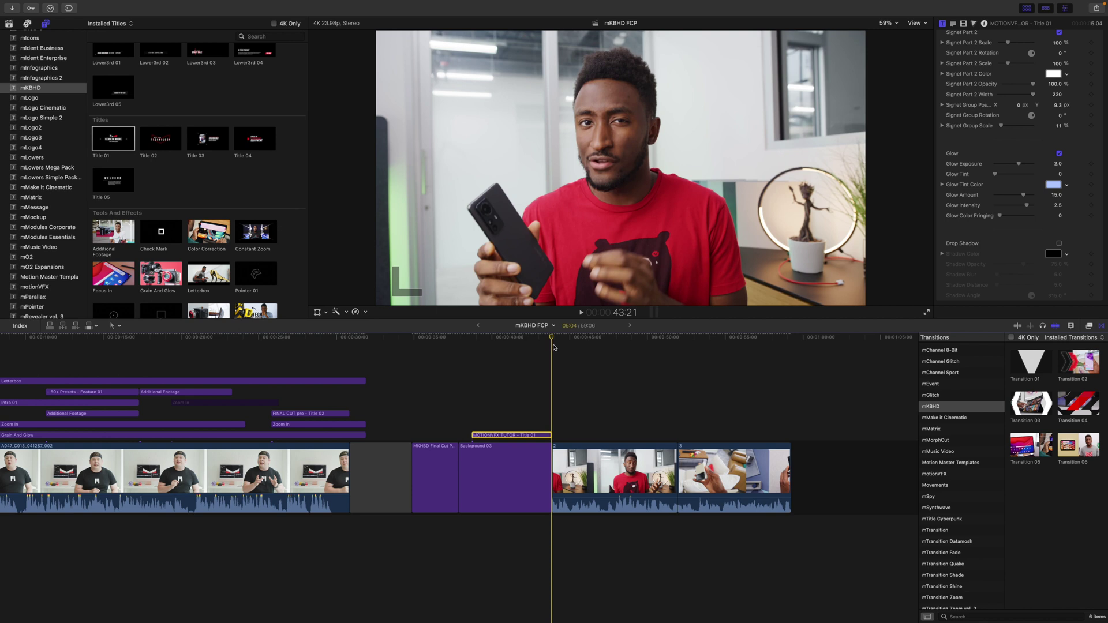
scroll(306, 173, "up", 3)
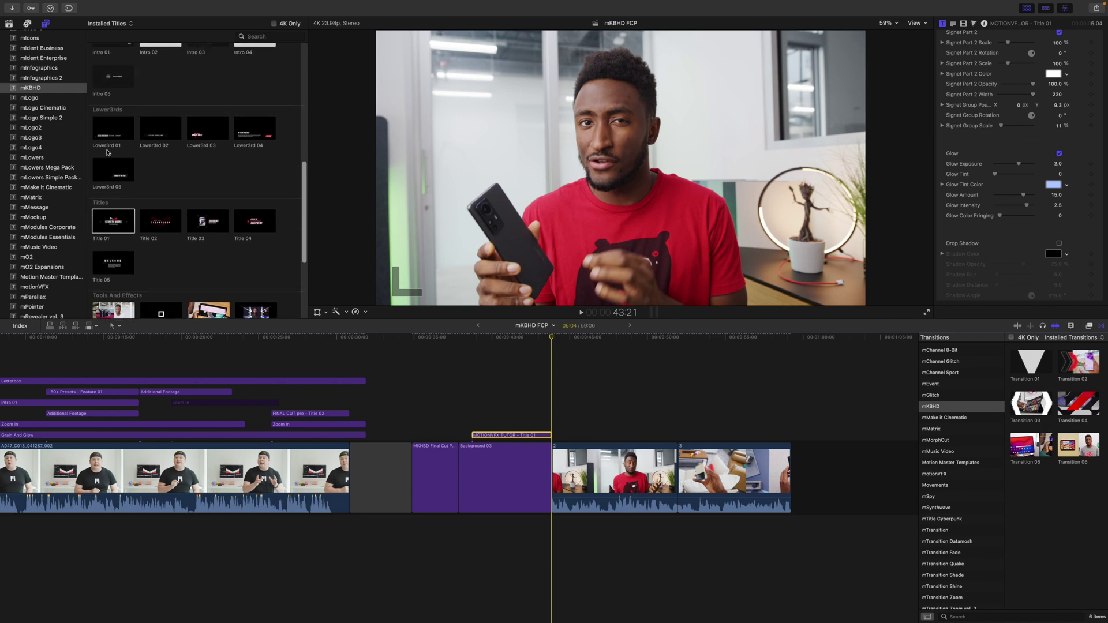
mouse_move(96, 139)
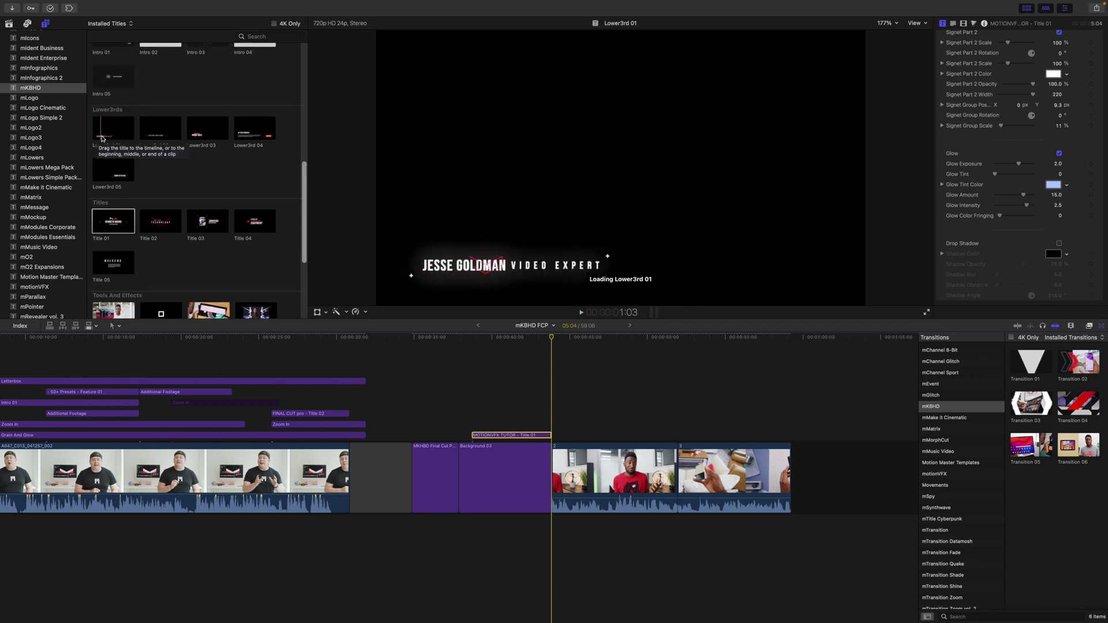
mouse_move(146, 137)
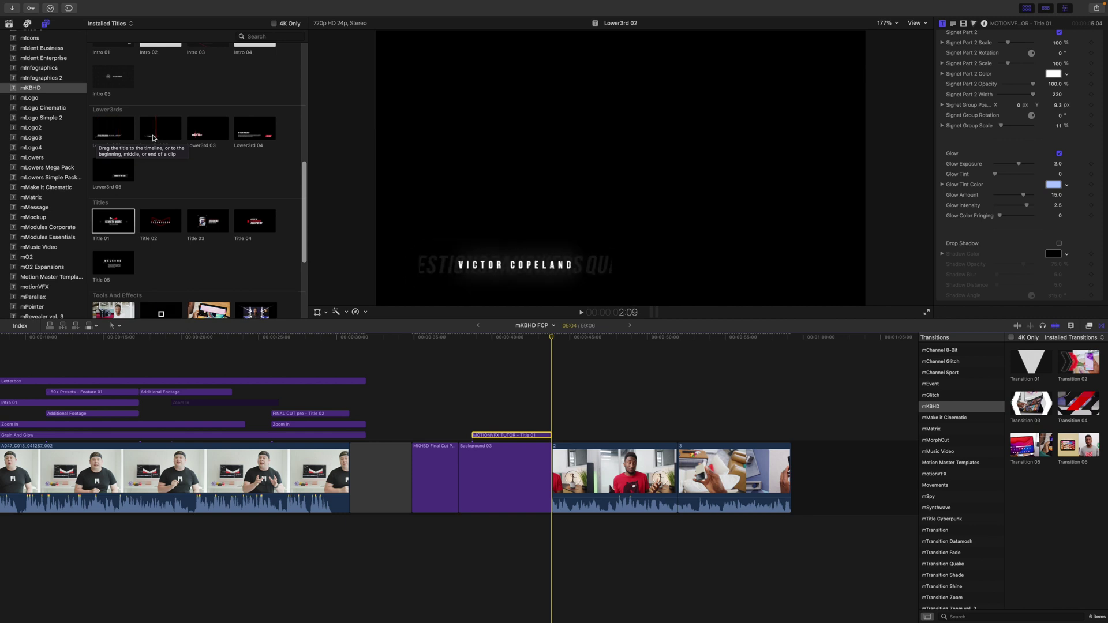
mouse_move(195, 138)
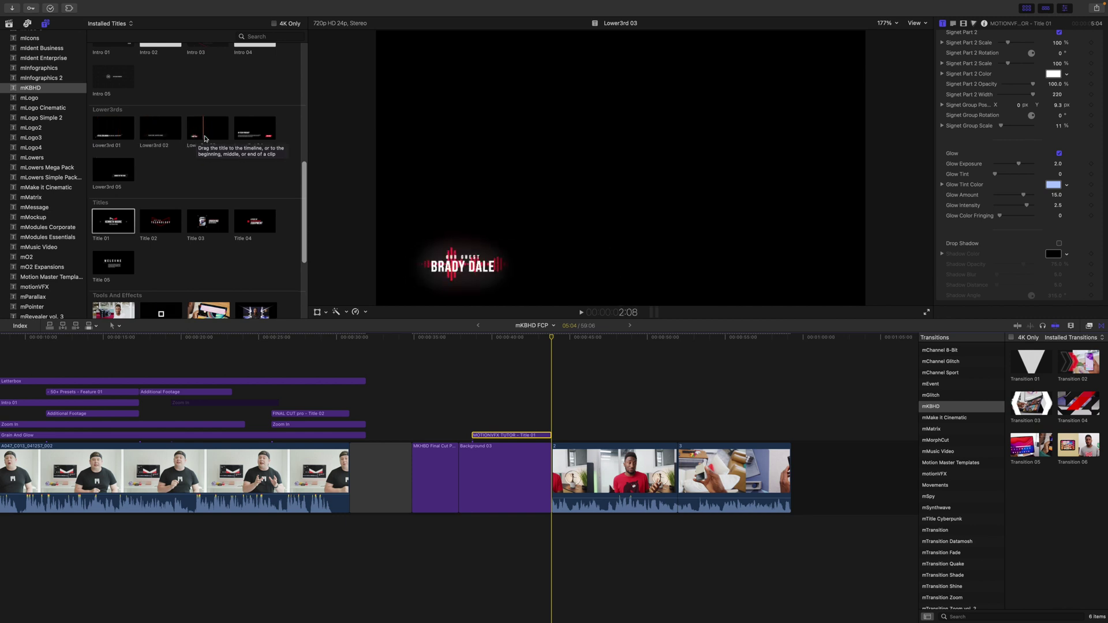
mouse_move(239, 138)
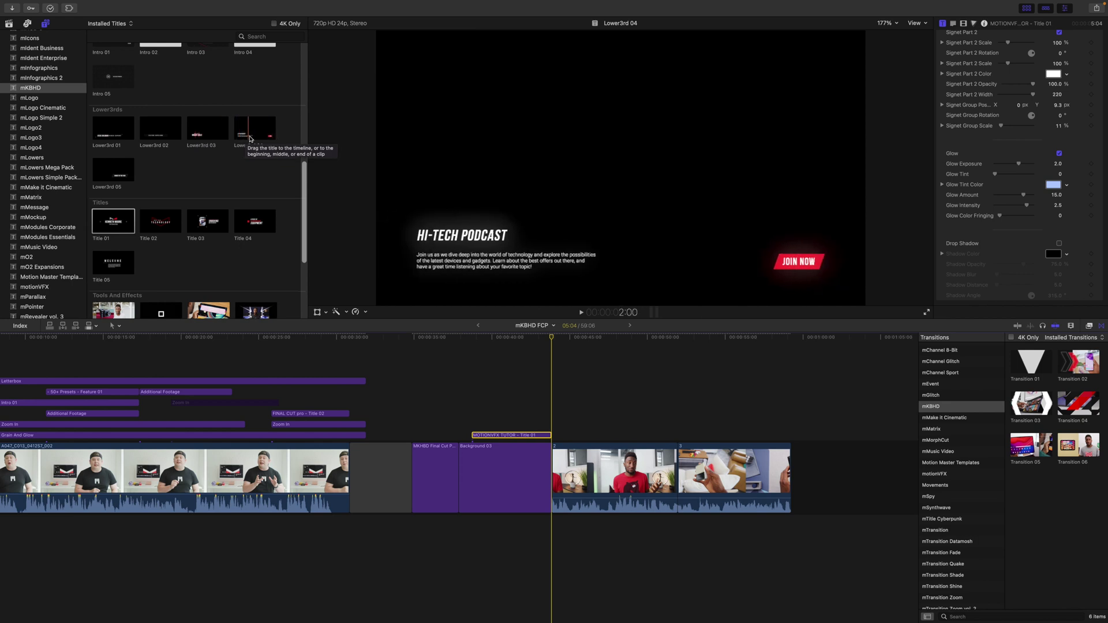
mouse_move(119, 176)
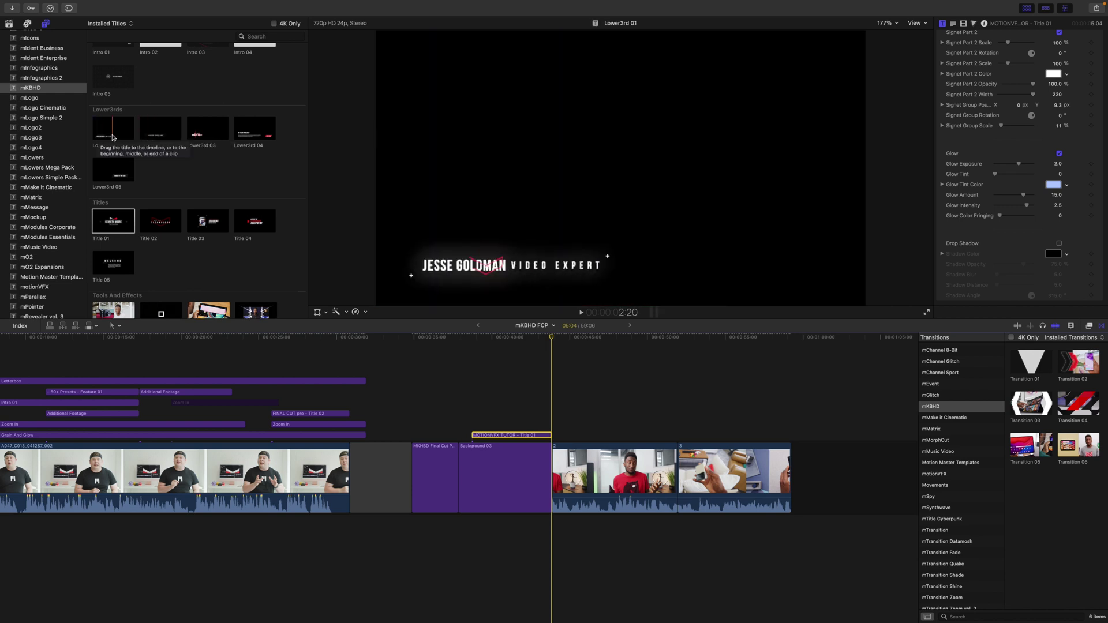
left_click_drag(113, 129, 555, 408)
- Replace the Title text of Lower3rd 01 with "Marques Brownlee"
left_click_drag(553, 338, 587, 343)
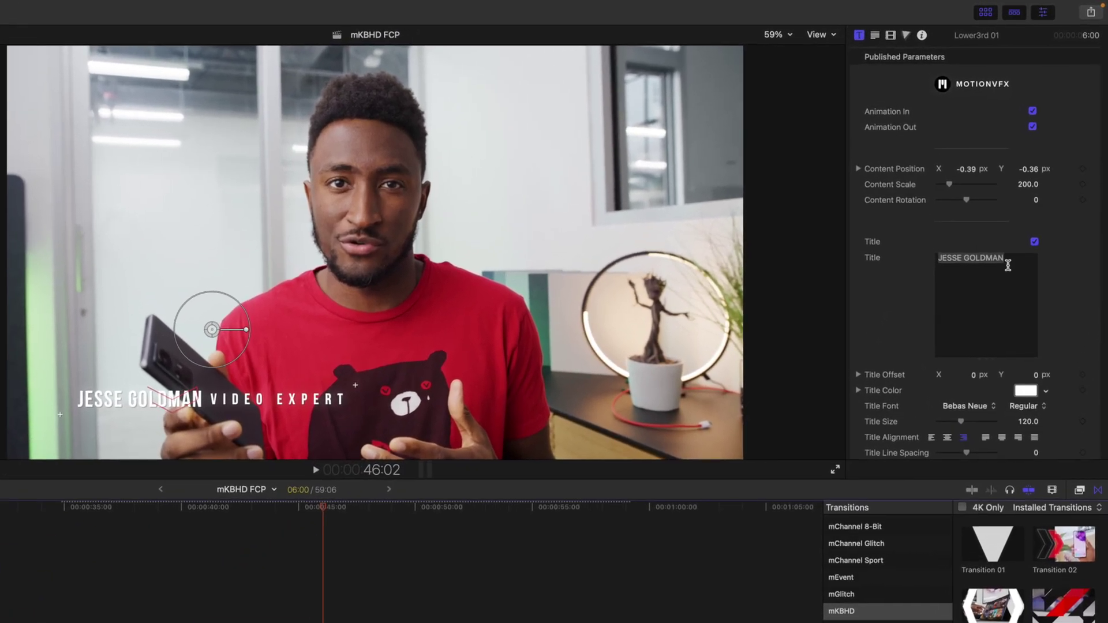
left_click_drag(1007, 265, 871, 255)
left_click_drag(1012, 261, 882, 260)
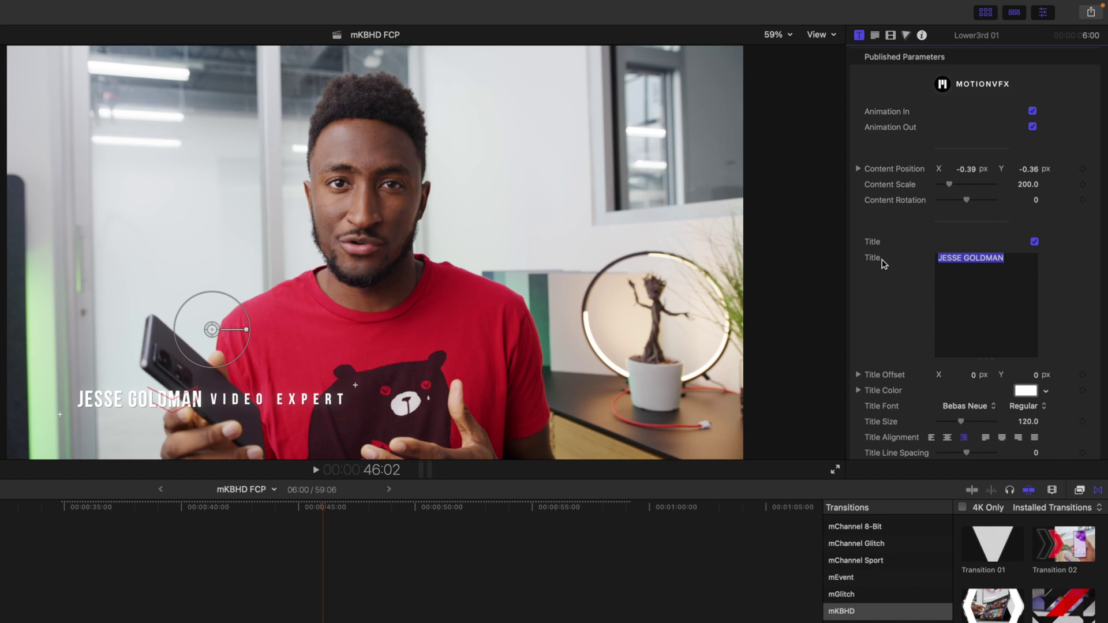
type("Mar")
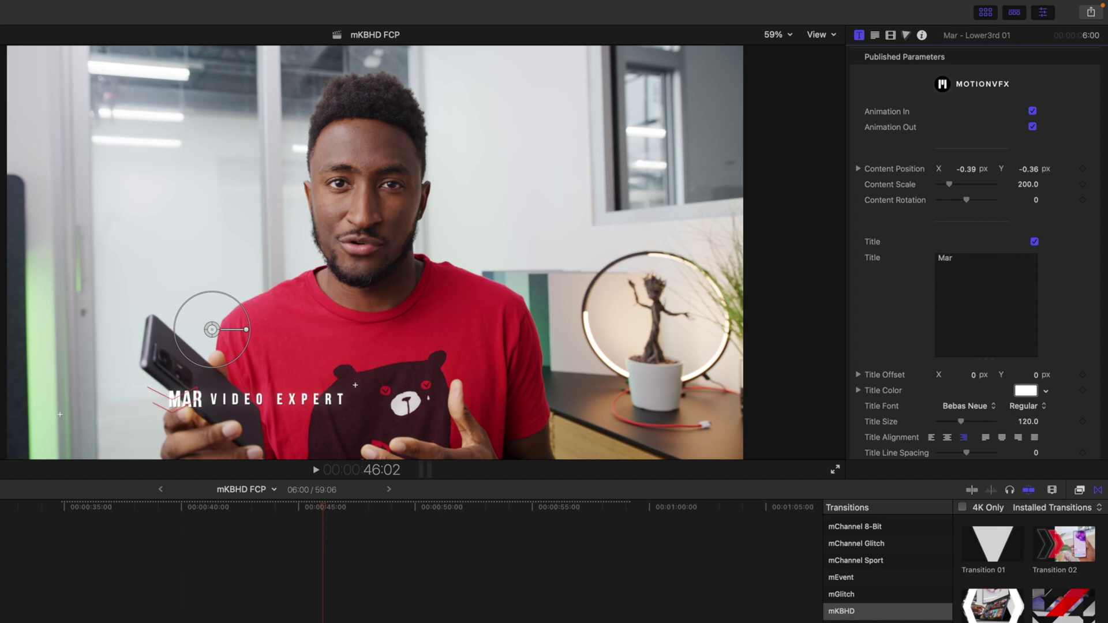
type("ques Br")
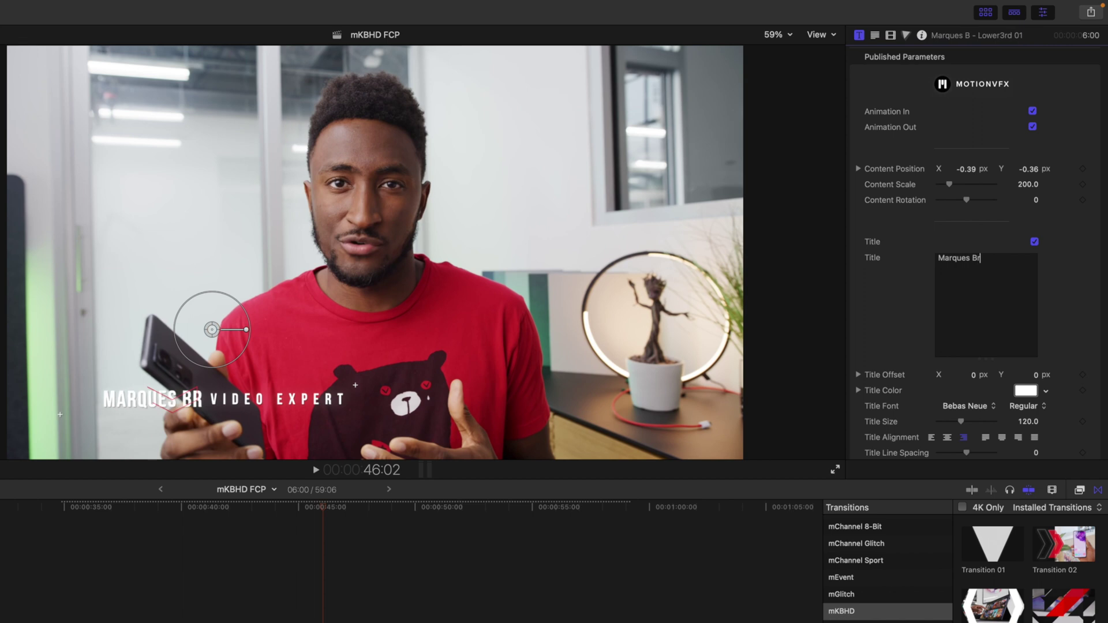
type("ownlee")
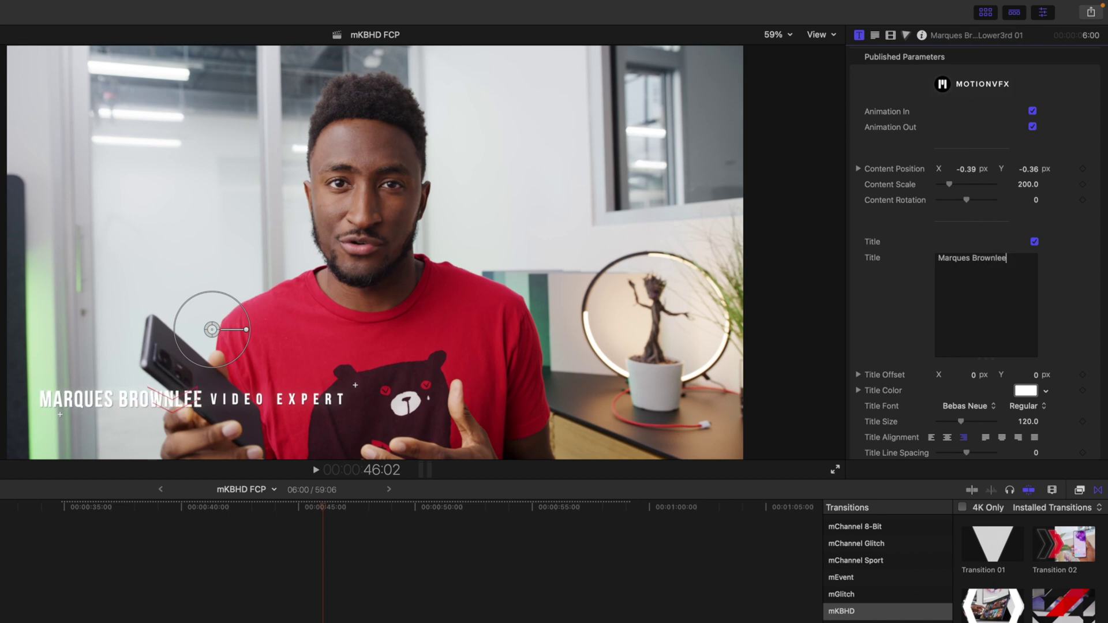
- Replace the Subtitle text of Lower3rd 01 with "Tech guru"
scroll(921, 368, "down", 5)
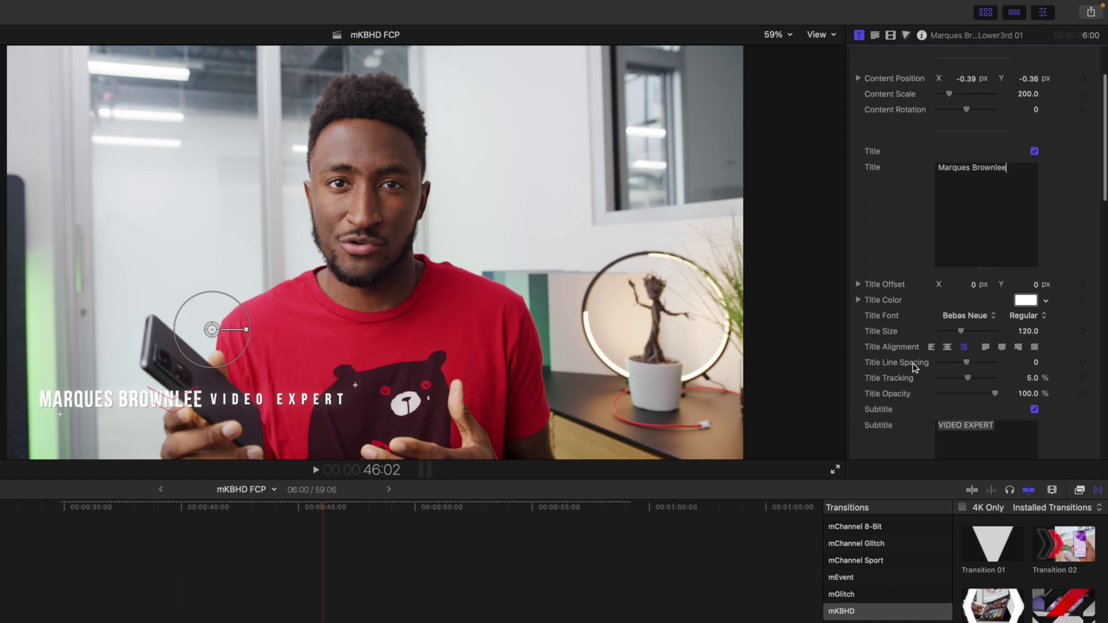
scroll(914, 367, "down", 3)
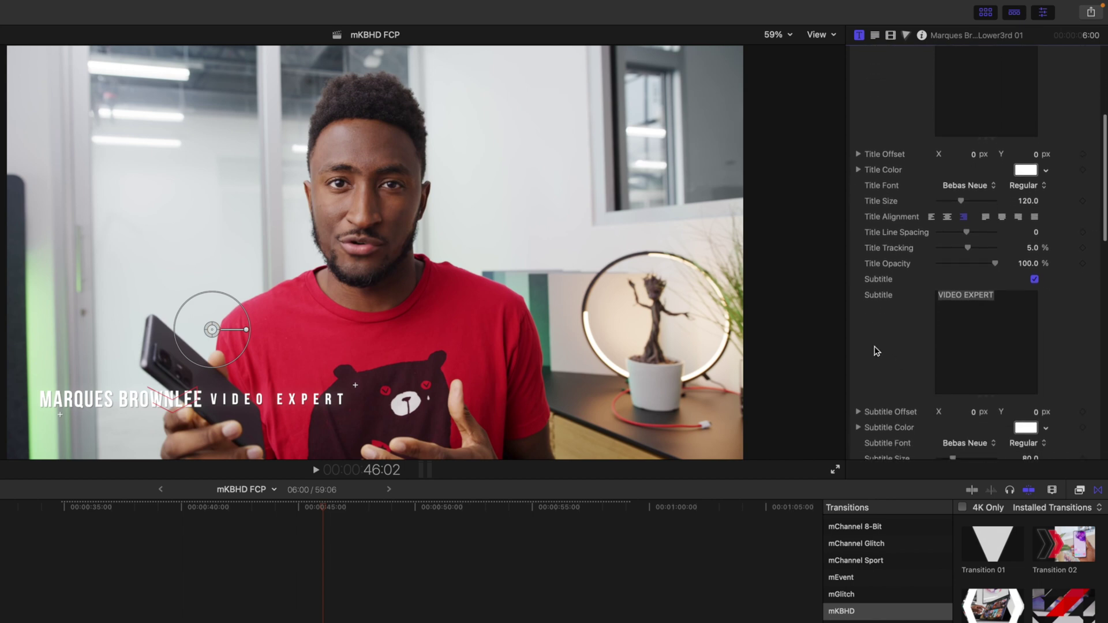
left_click(998, 297)
left_click_drag(998, 298, 935, 296)
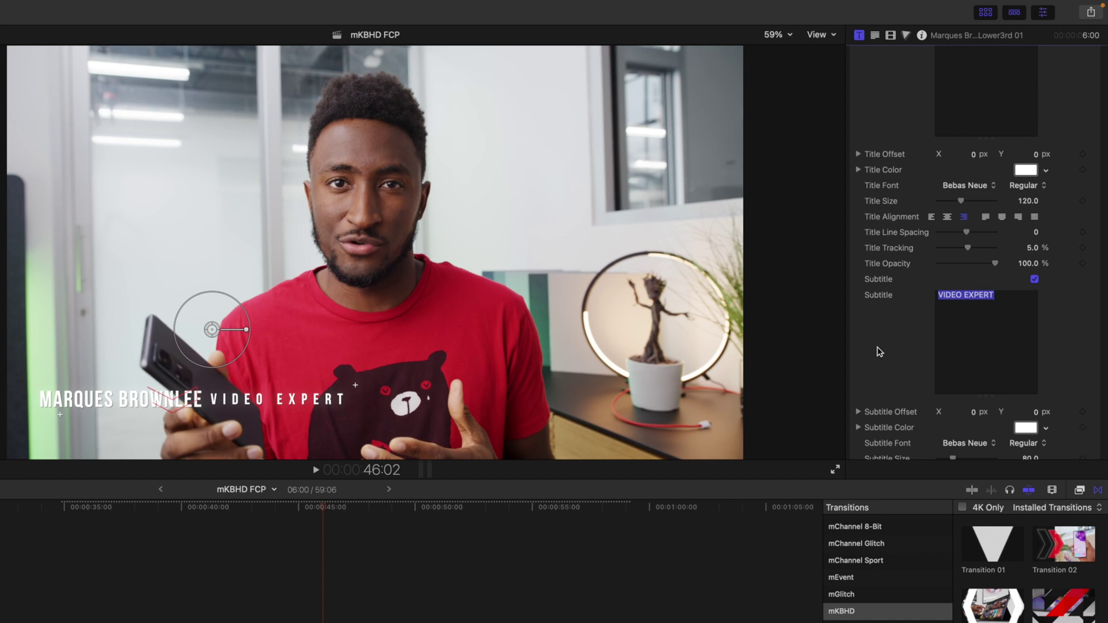
type("Tech guru")
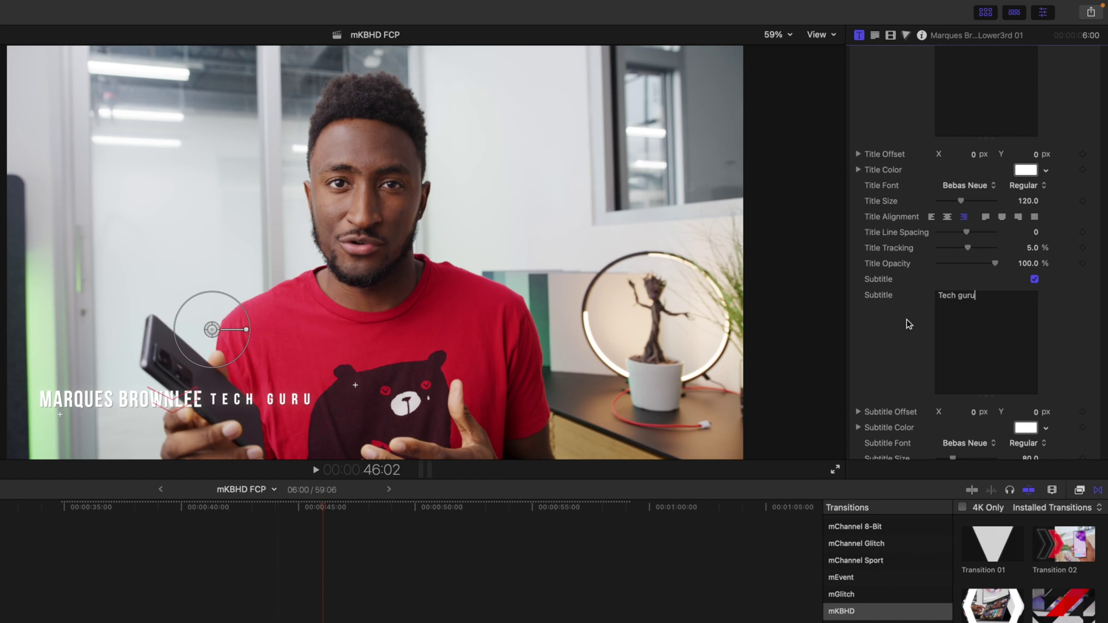
- Review the Lower3rd 01 parameters from Content Position through Drop Shadow, switching V-Shapes off and back on to compare
scroll(902, 330, "up", 5)
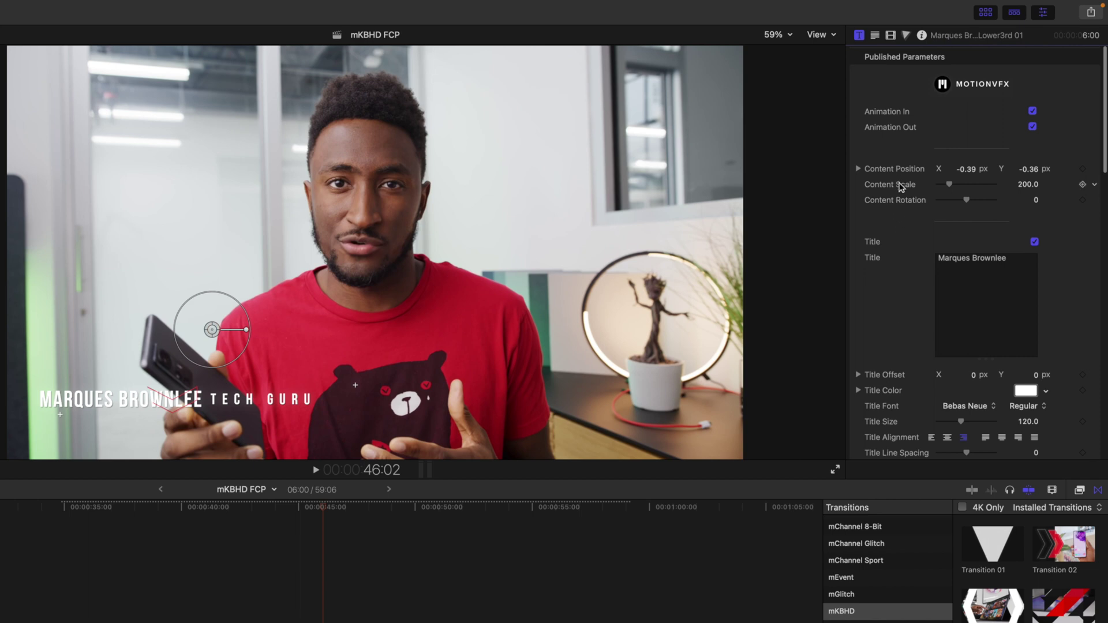
scroll(903, 274, "down", 4)
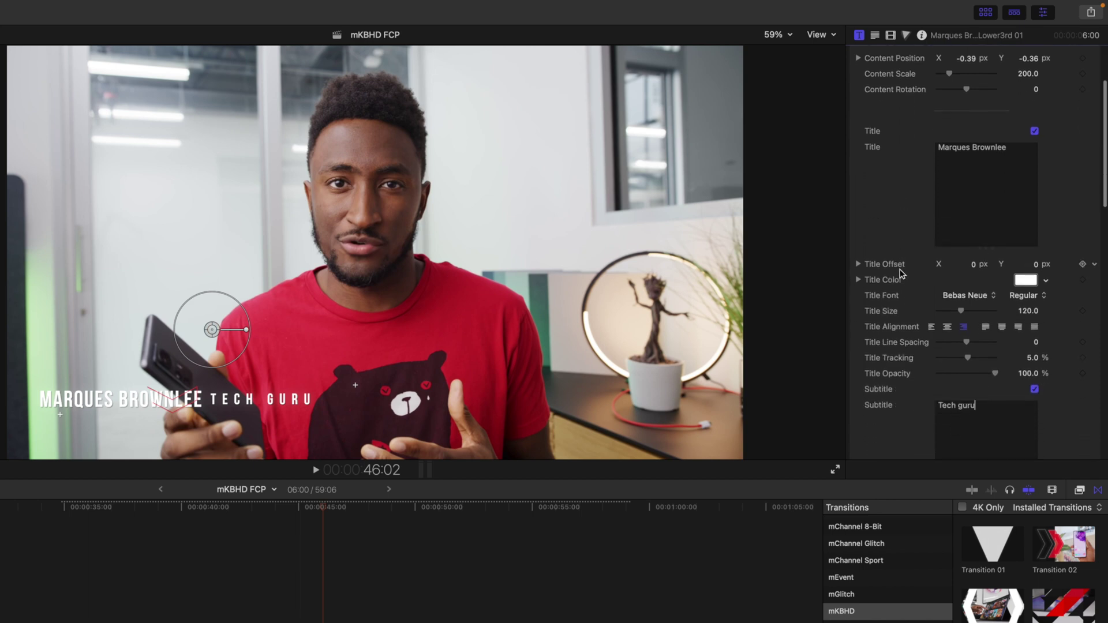
scroll(913, 280, "down", 7)
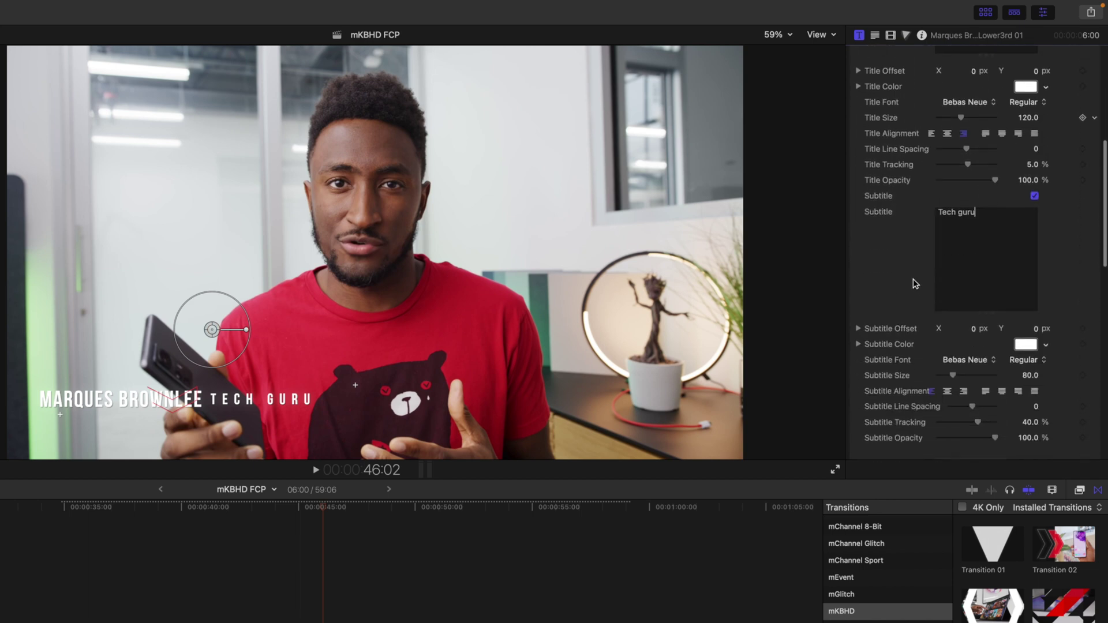
scroll(913, 285, "down", 5)
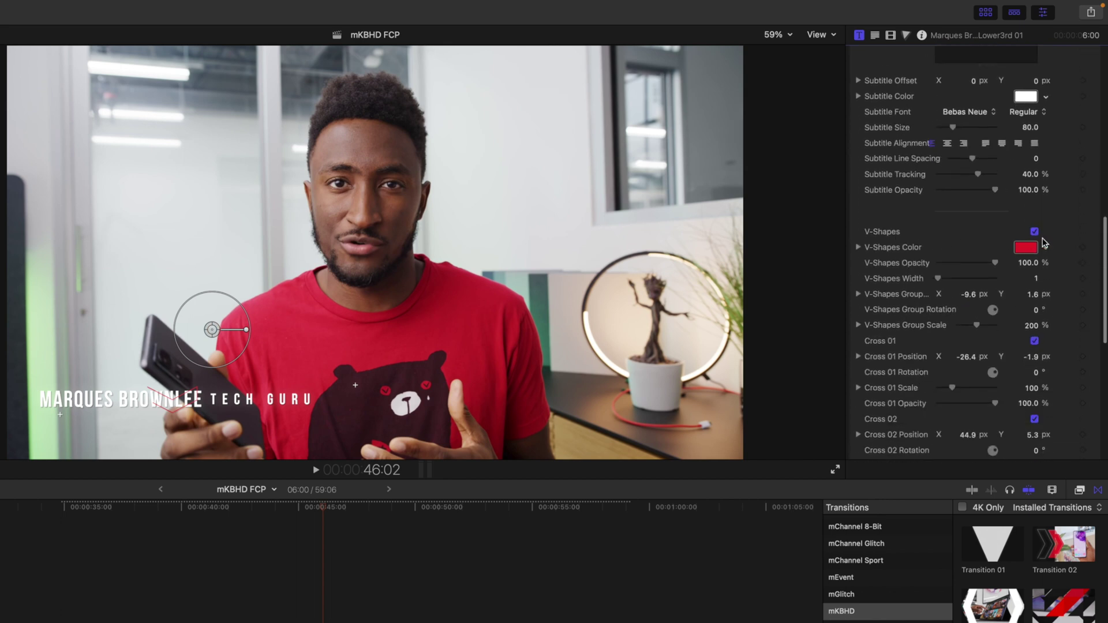
left_click(1034, 232)
left_click(1034, 232)
scroll(896, 297, "down", 3)
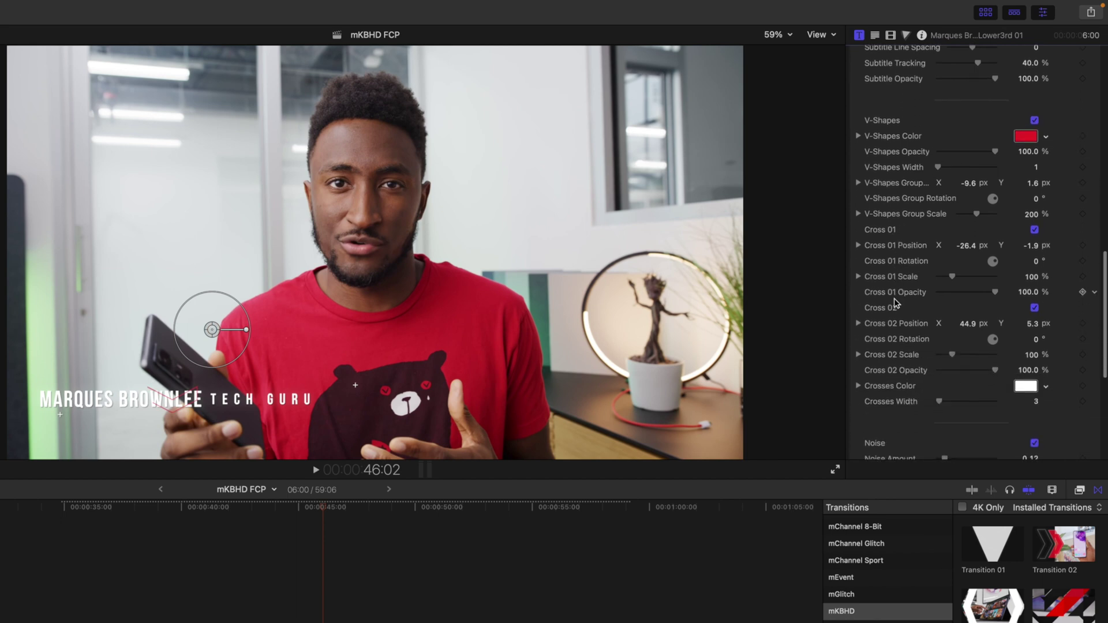
scroll(897, 301, "down", 5)
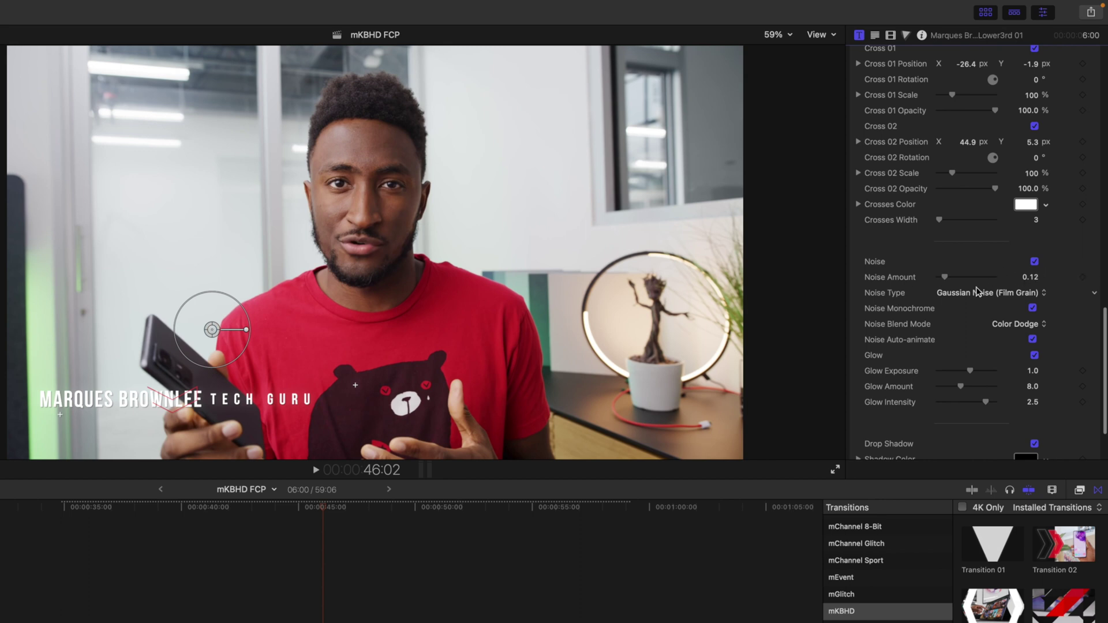
scroll(887, 365, "down", 3)
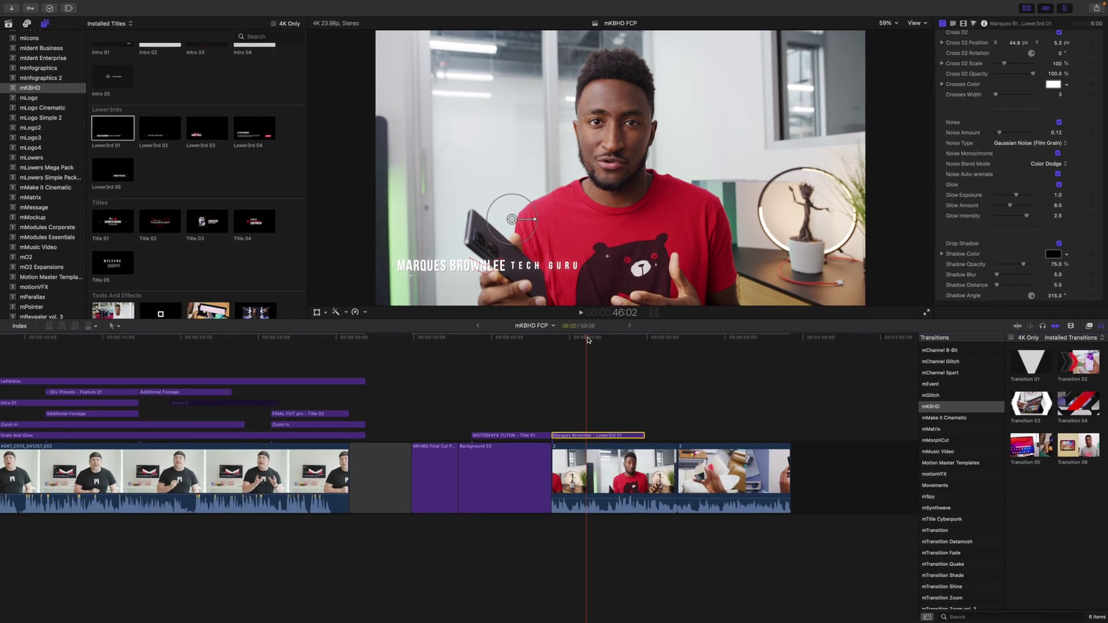
- Add the mKBHD Feature 04 title above the start of the last video clip in the timeline
left_click(360, 515)
left_click_drag(612, 346, 679, 355)
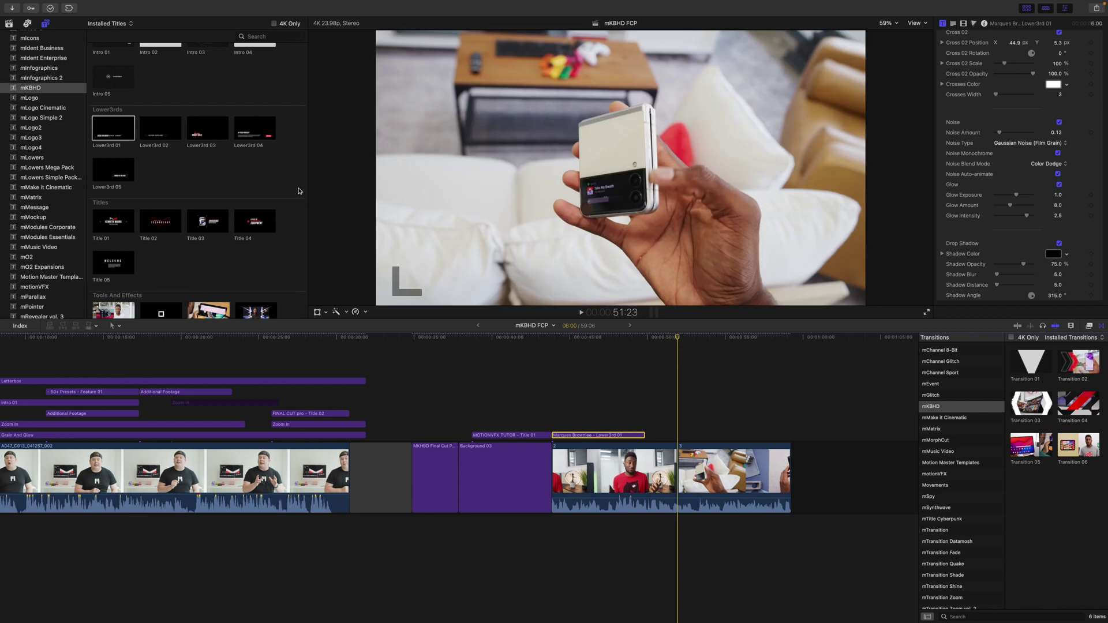
scroll(295, 189, "down", 4)
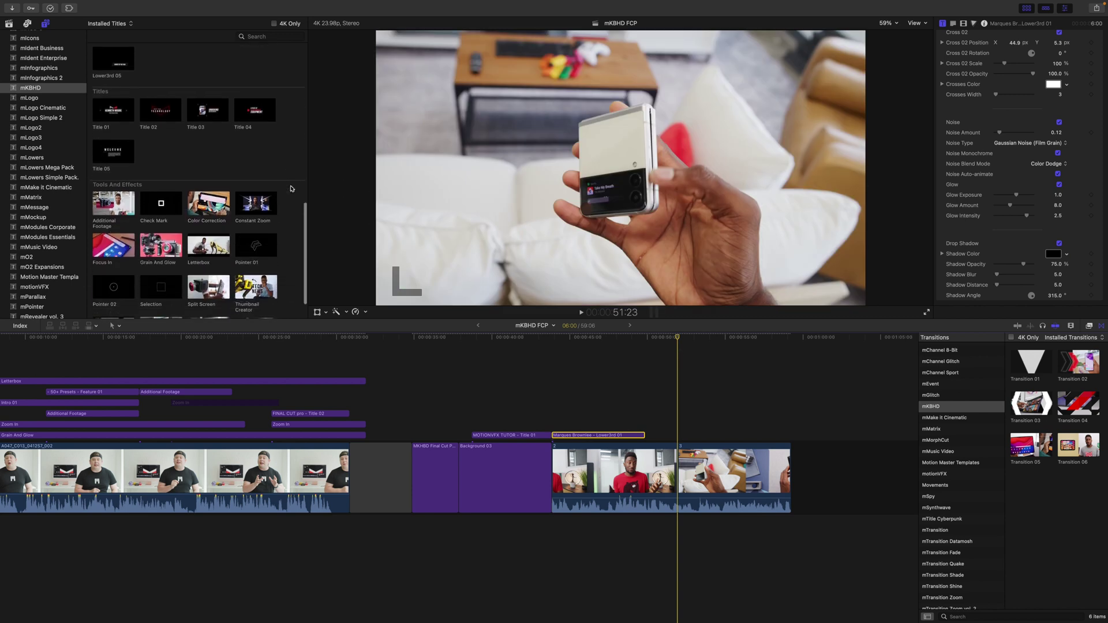
scroll(292, 188, "up", 10)
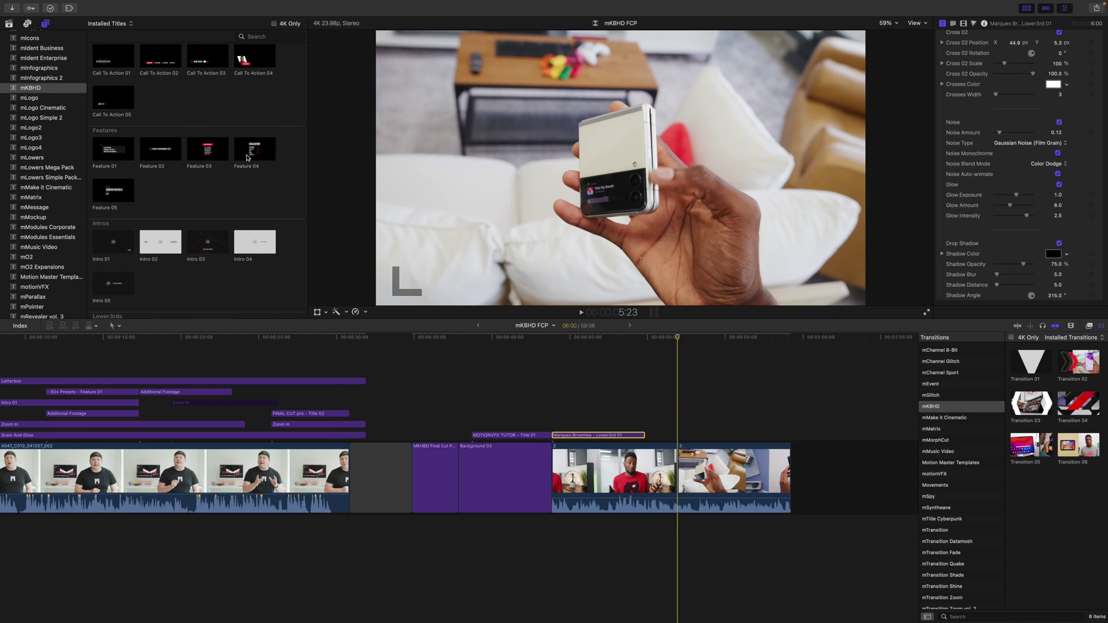
left_click_drag(247, 157, 678, 422)
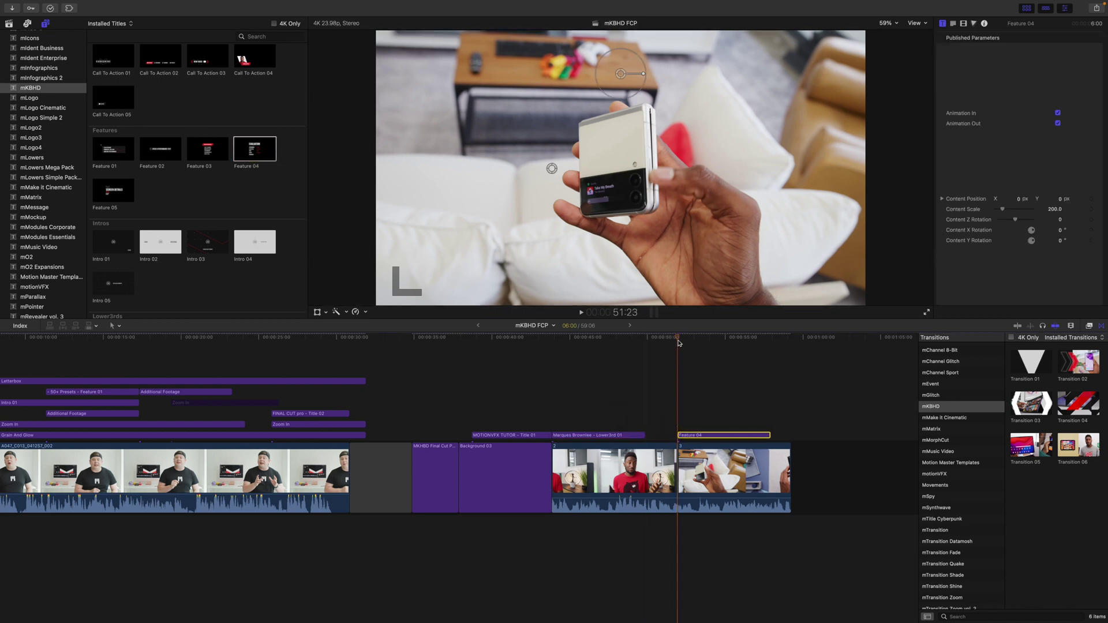
- Place Feature 04 in the picture's upper-left area at about X -0.51, Y 0.1 with scale 253.9, and adjust Points Spacing to about 0.27
left_click_drag(679, 340, 711, 344)
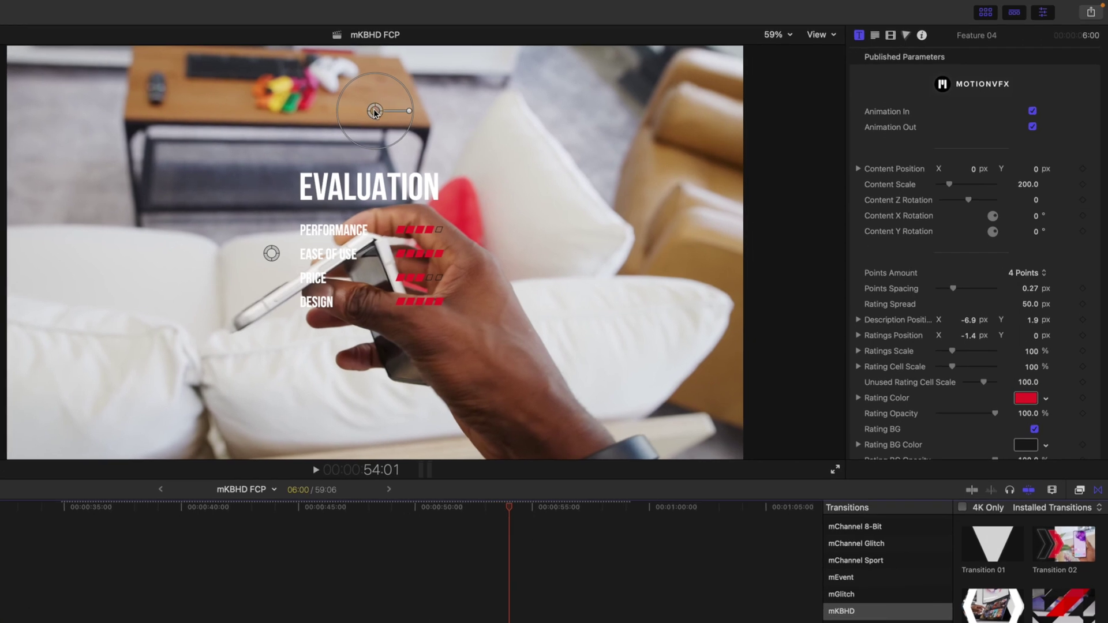
left_click_drag(375, 113, 164, 73)
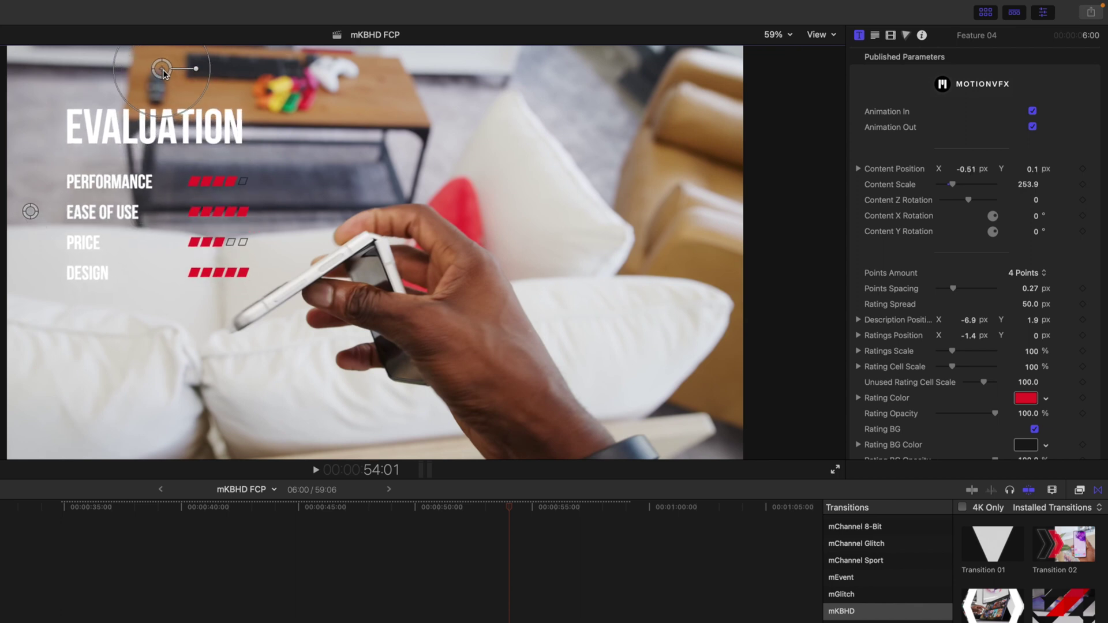
mouse_move(31, 214)
left_mouse_down()
mouse_move(32, 252)
mouse_move(33, 212)
left_mouse_up()
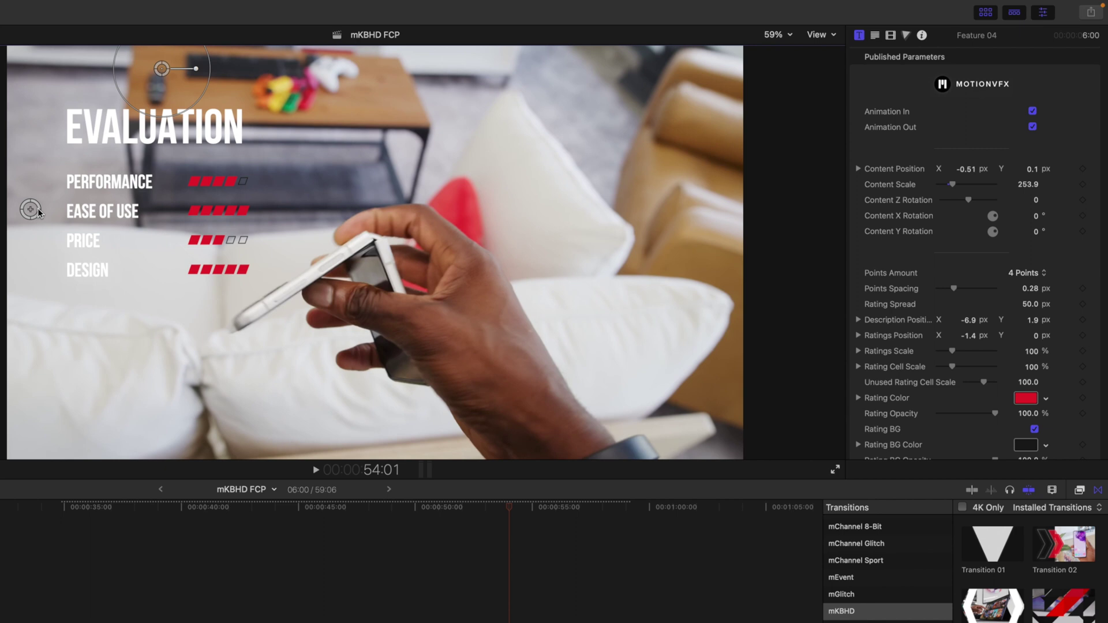
mouse_move(38, 212)
left_mouse_down()
mouse_move(34, 241)
mouse_move(35, 214)
left_mouse_up()
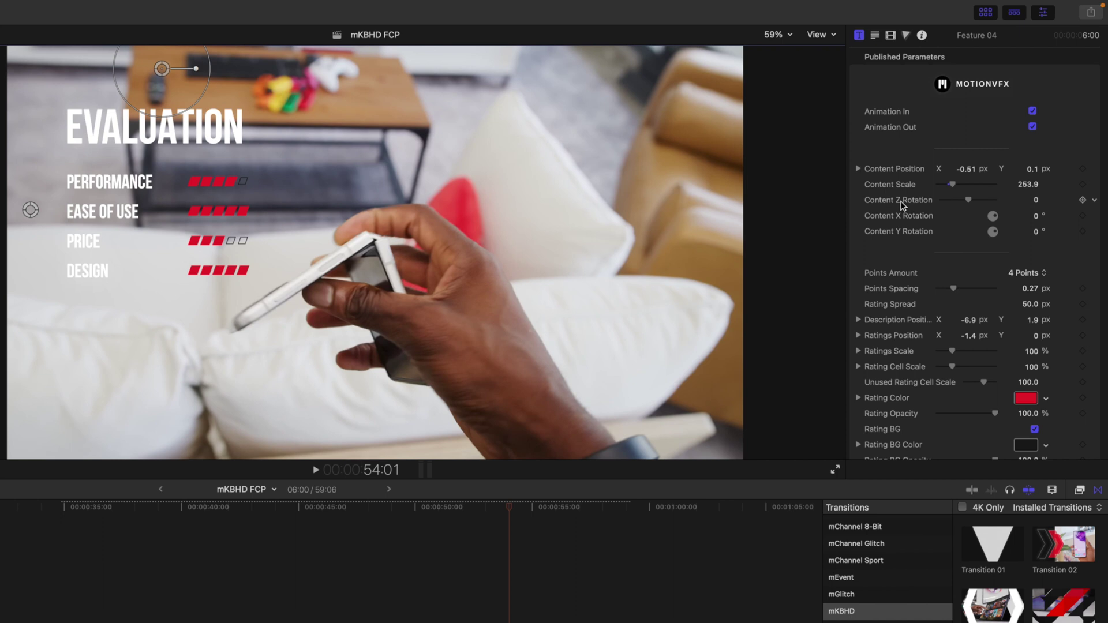
- Try 10 Points for Feature 04, tighten Points Spacing to about 0.31, and set Points Amount to 3 Points
scroll(902, 283, "down", 5)
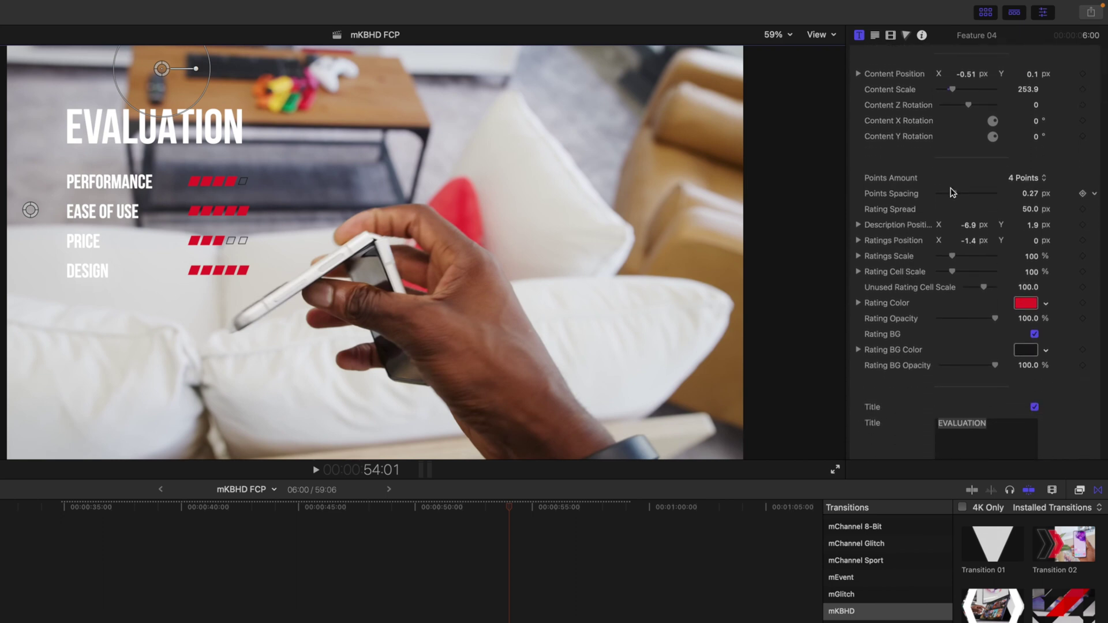
left_click(1045, 179)
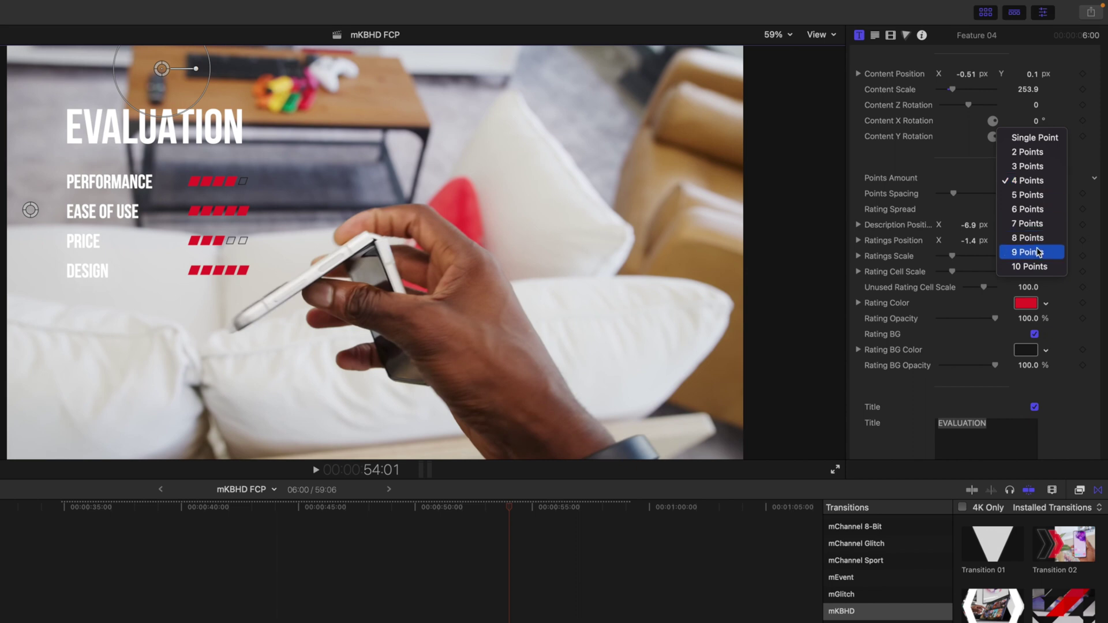
left_click(1034, 266)
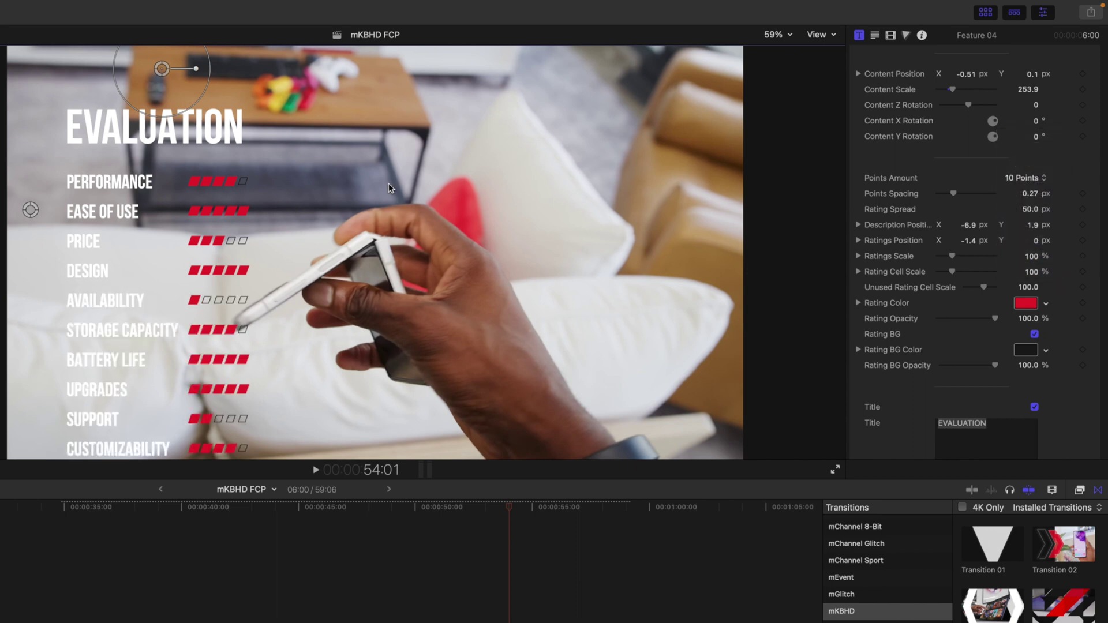
mouse_move(30, 210)
left_mouse_down()
mouse_move(29, 191)
mouse_move(30, 205)
left_mouse_up()
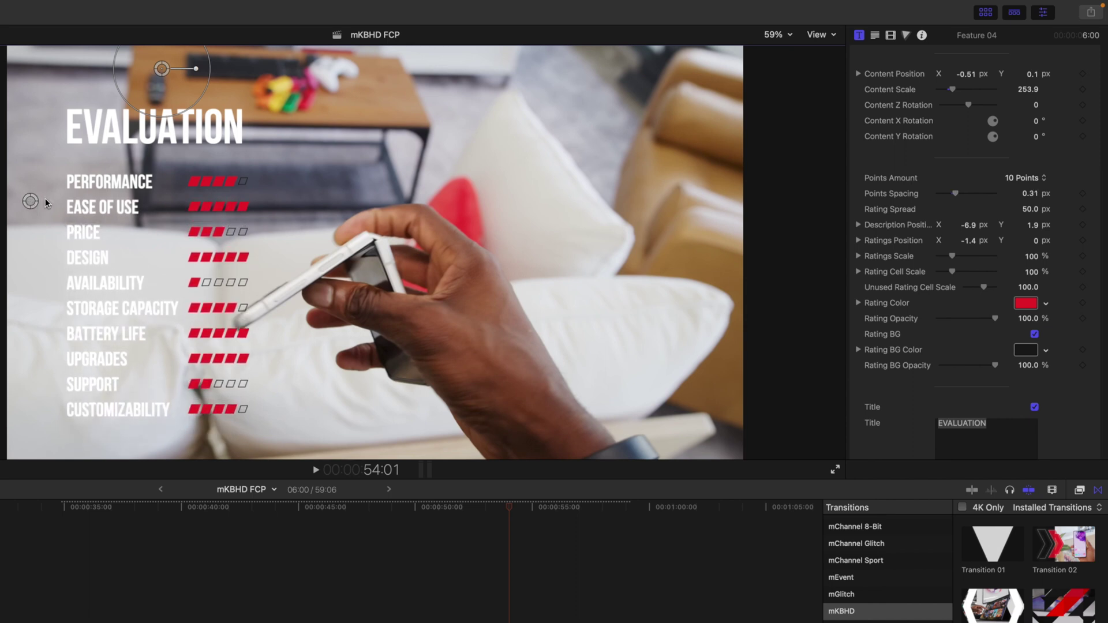
left_click(1024, 180)
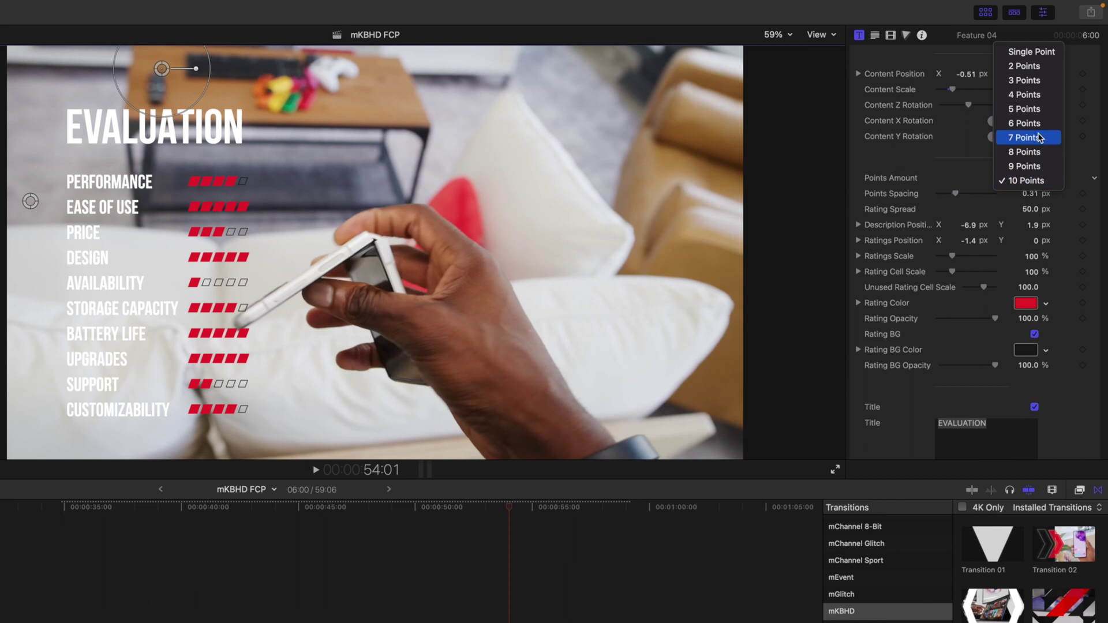
left_click(1038, 81)
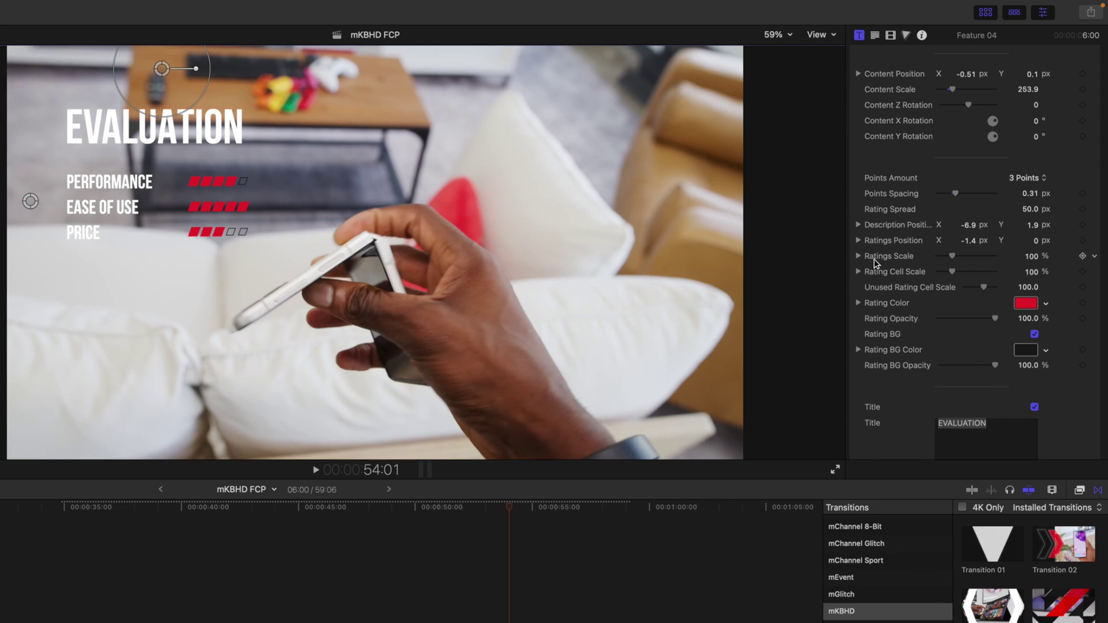
- Review the Feature 04 parameters from Ratings Scale and Rating Color through the Title and Description 1 to 10 settings
left_click_drag(948, 261, 954, 259)
scroll(893, 295, "down", 2)
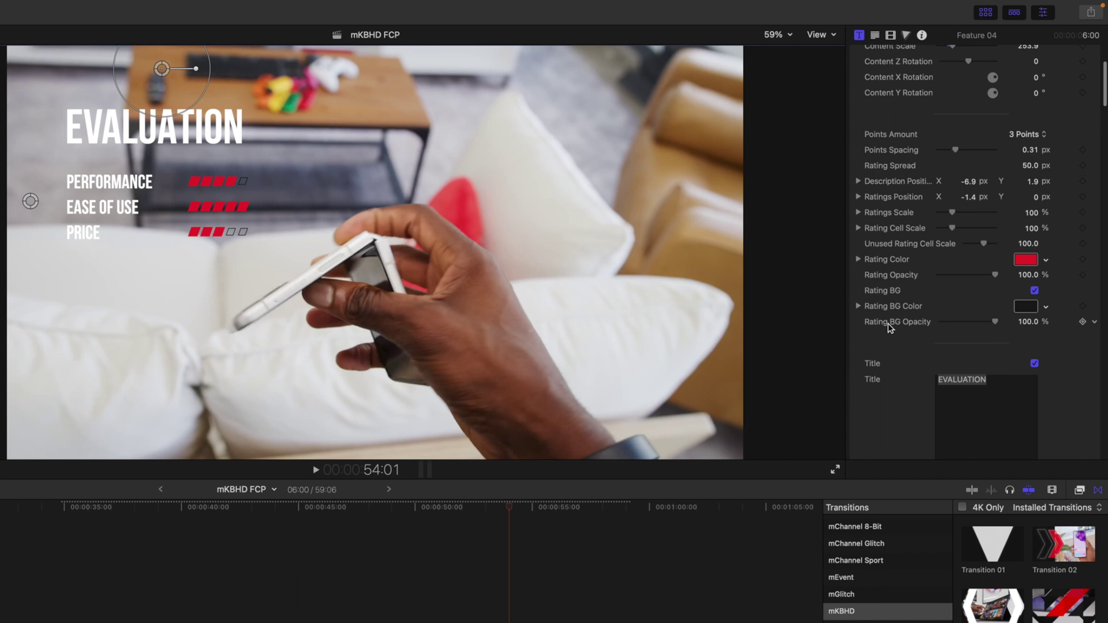
scroll(892, 326, "down", 5)
scroll(890, 329, "down", 1)
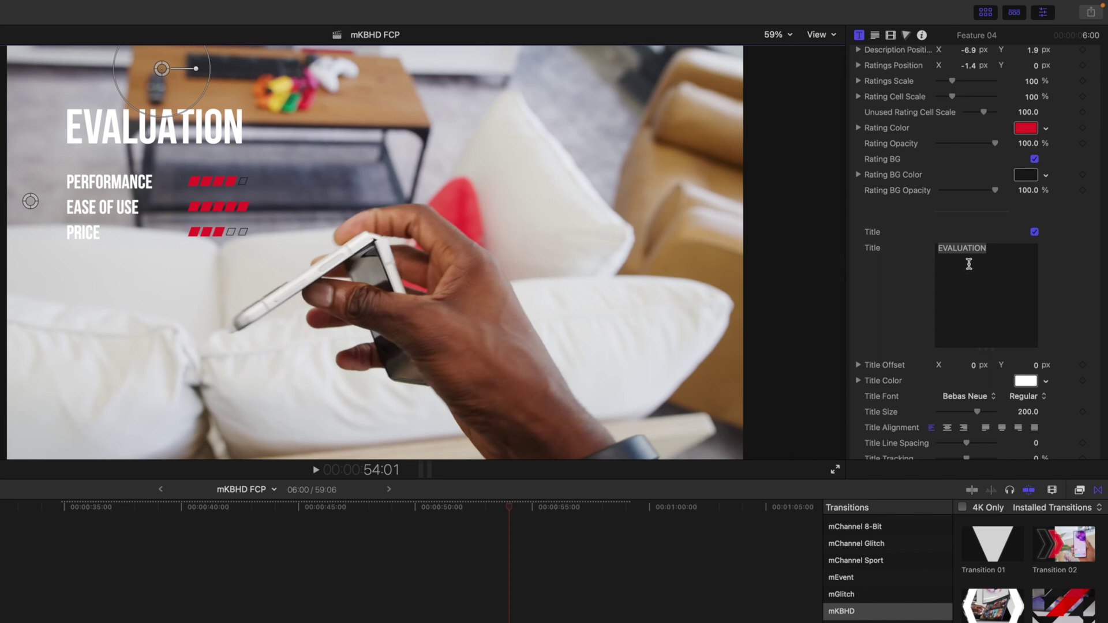
scroll(912, 277, "down", 10)
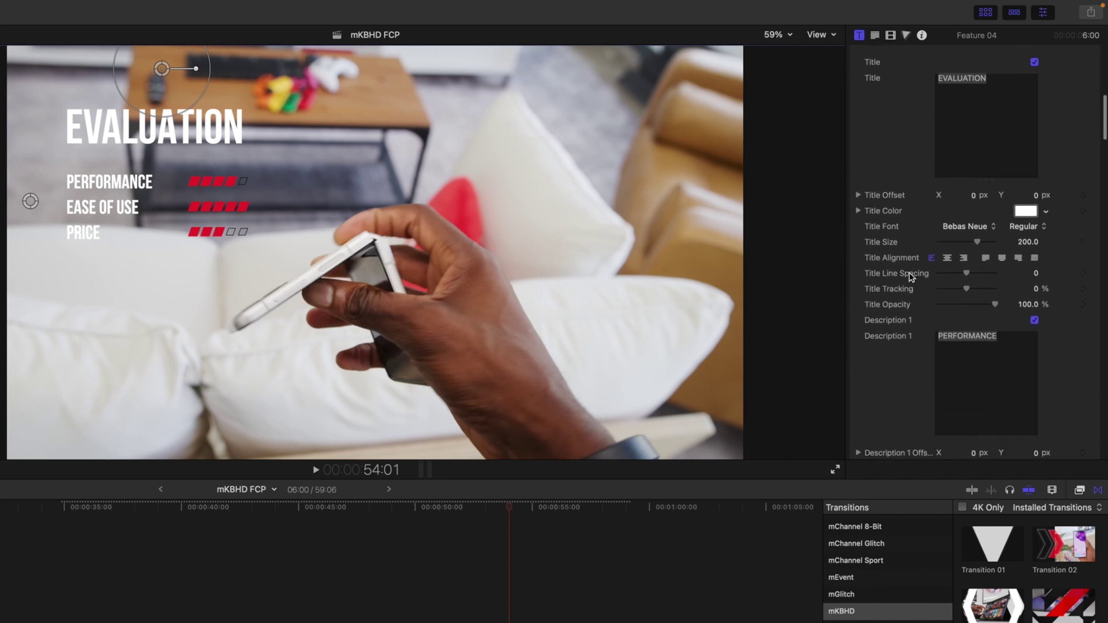
scroll(910, 277, "down", 3)
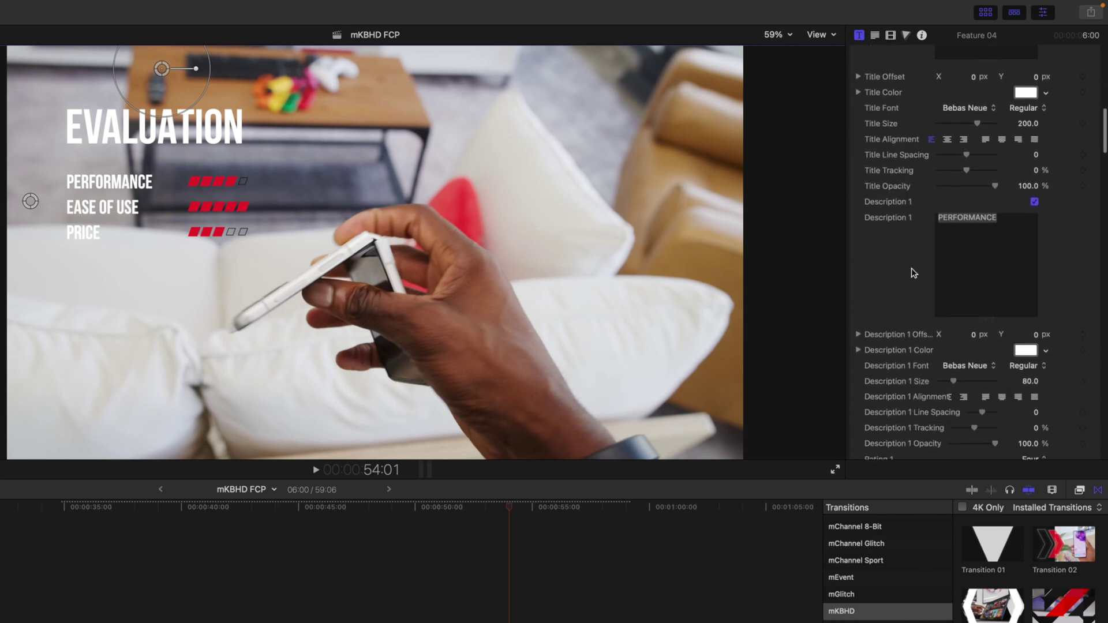
scroll(909, 238, "down", 1)
scroll(910, 238, "down", 20)
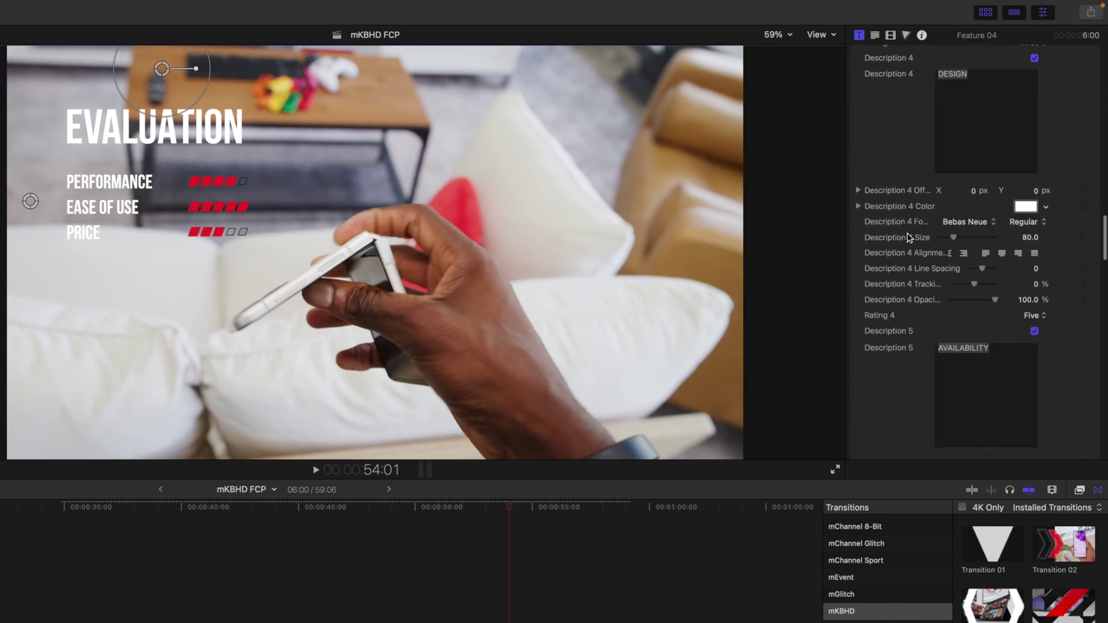
scroll(910, 237, "down", 20)
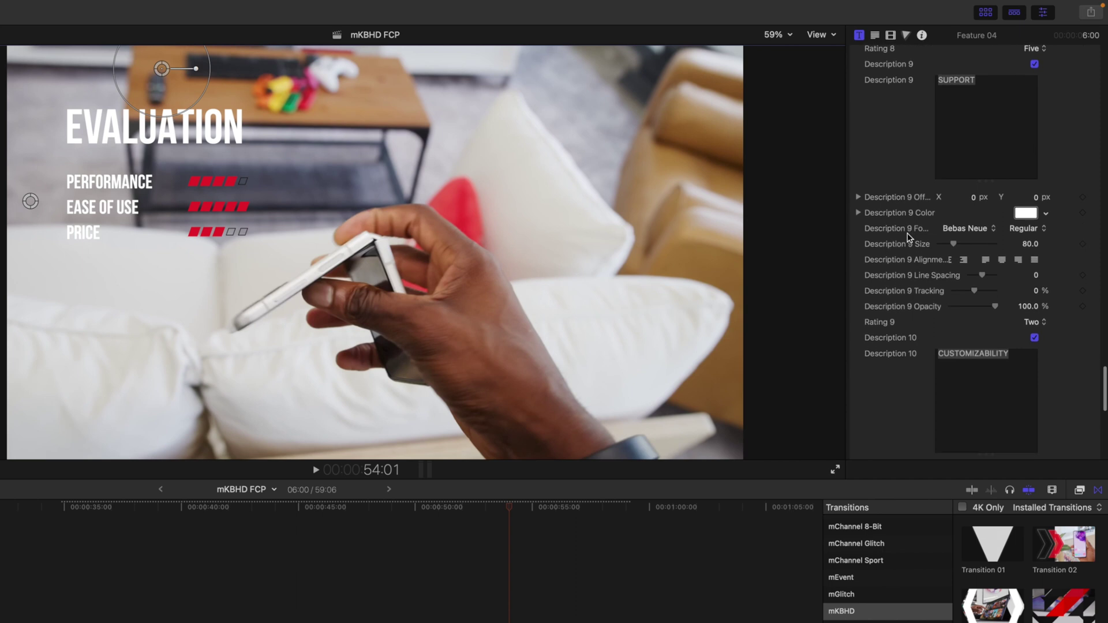
scroll(910, 238, "up", 20)
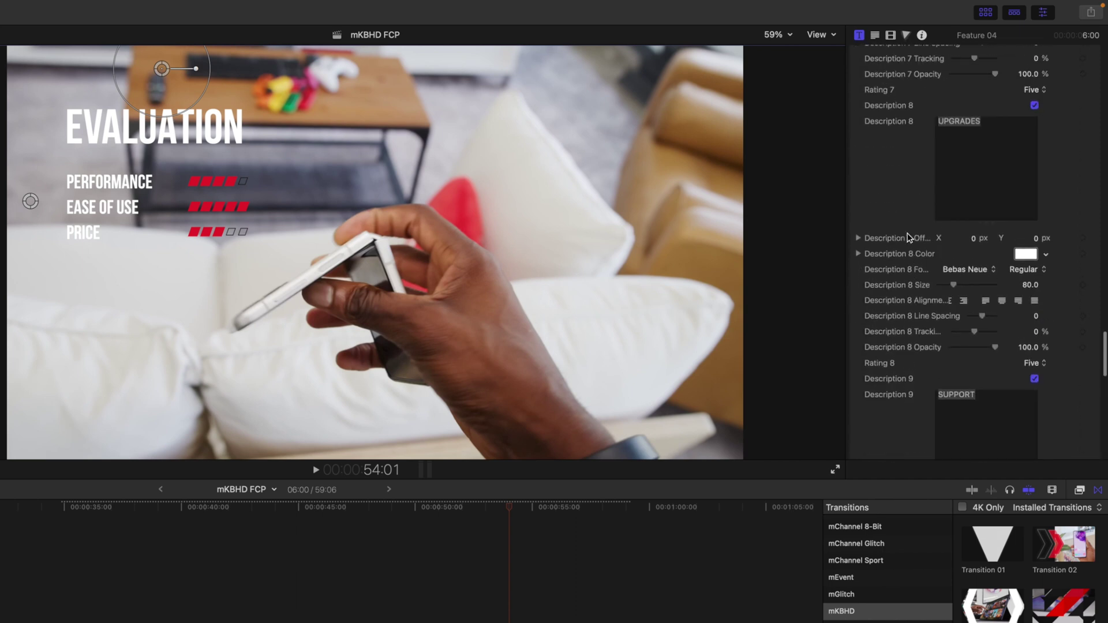
scroll(910, 238, "up", 15)
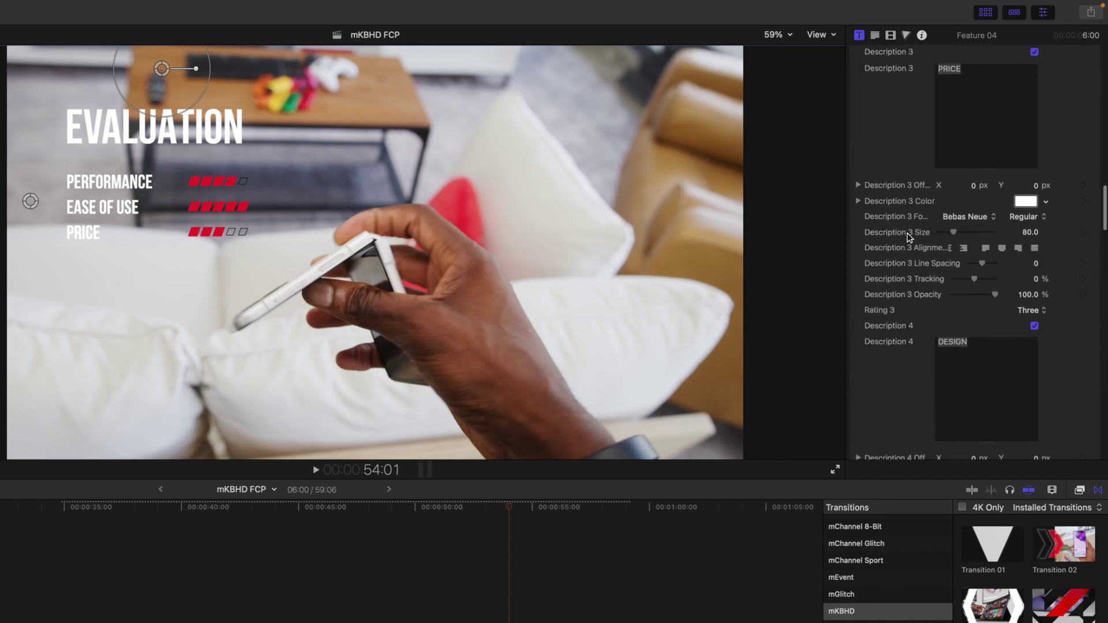
scroll(910, 237, "up", 15)
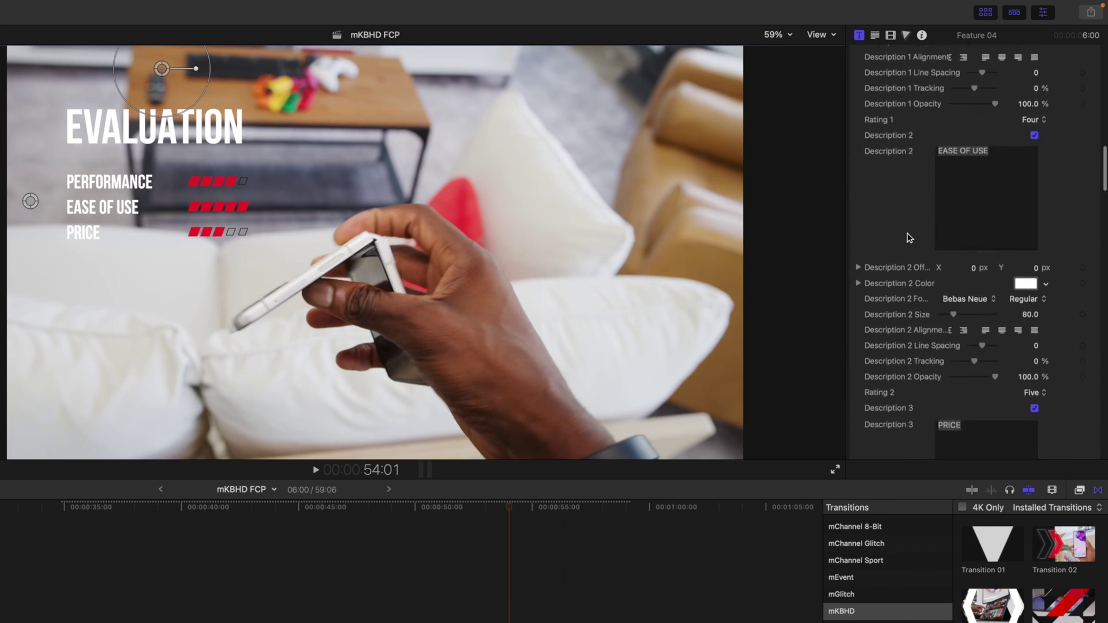
scroll(909, 238, "up", 5)
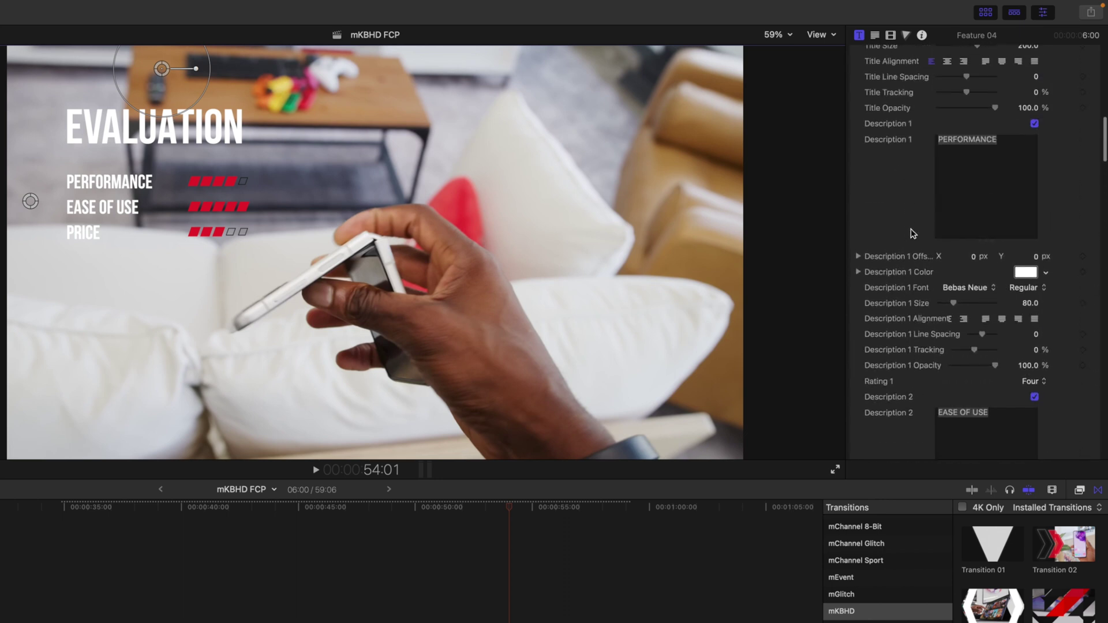
scroll(912, 415, "down", 5)
scroll(912, 415, "up", 3)
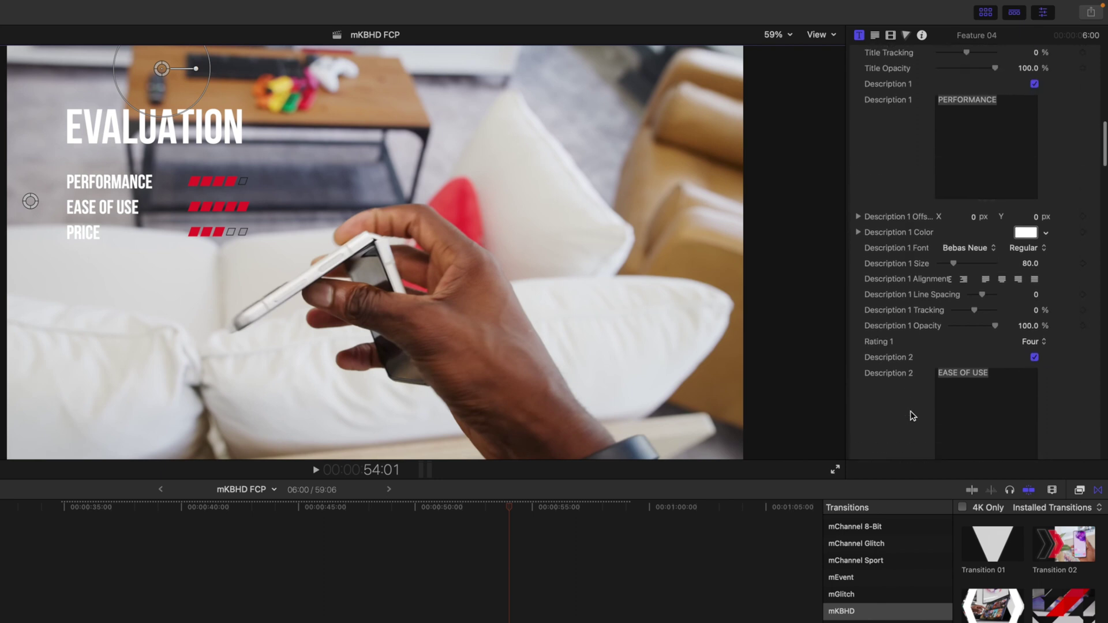
scroll(911, 414, "up", 10)
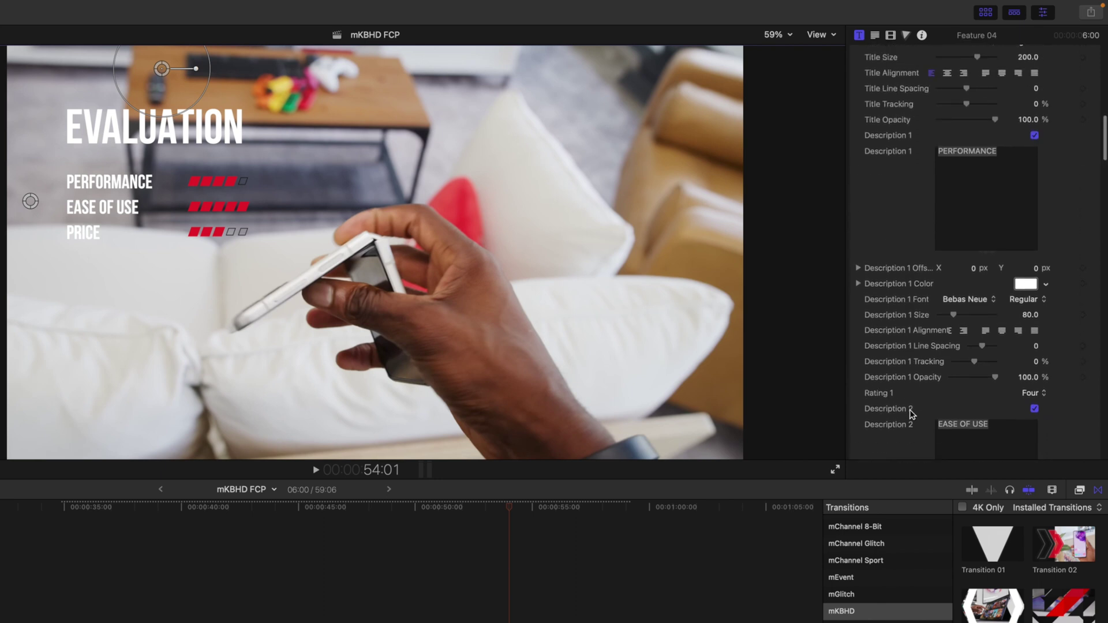
scroll(902, 307, "down", 8)
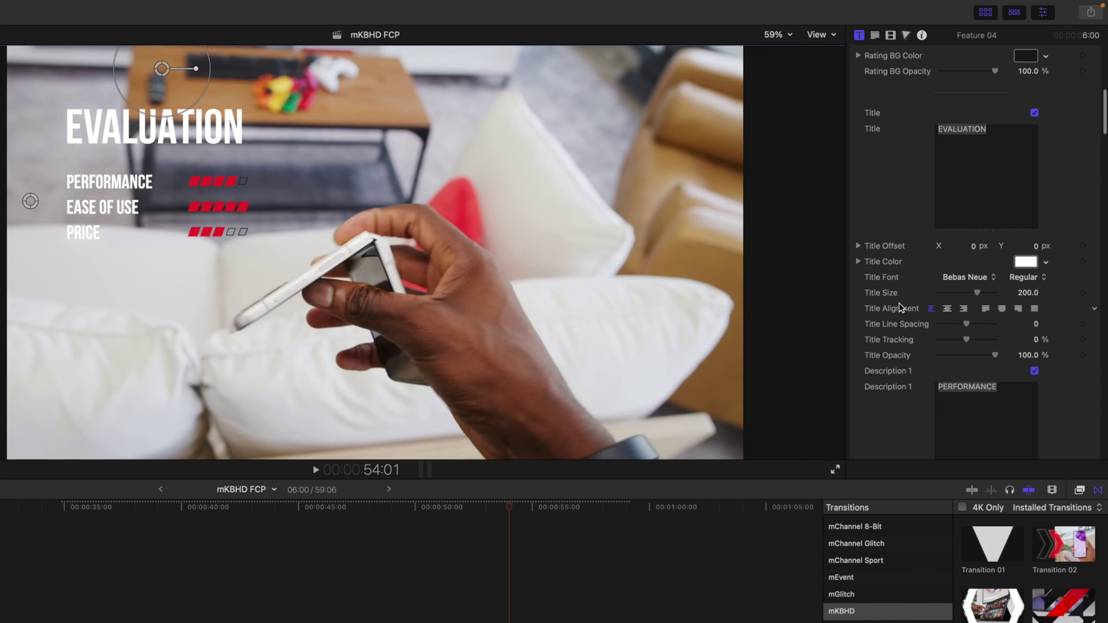
- Set Rating 1 for Performance to Five and Rating 2 for Ease of Use to Two
scroll(902, 308, "down", 4)
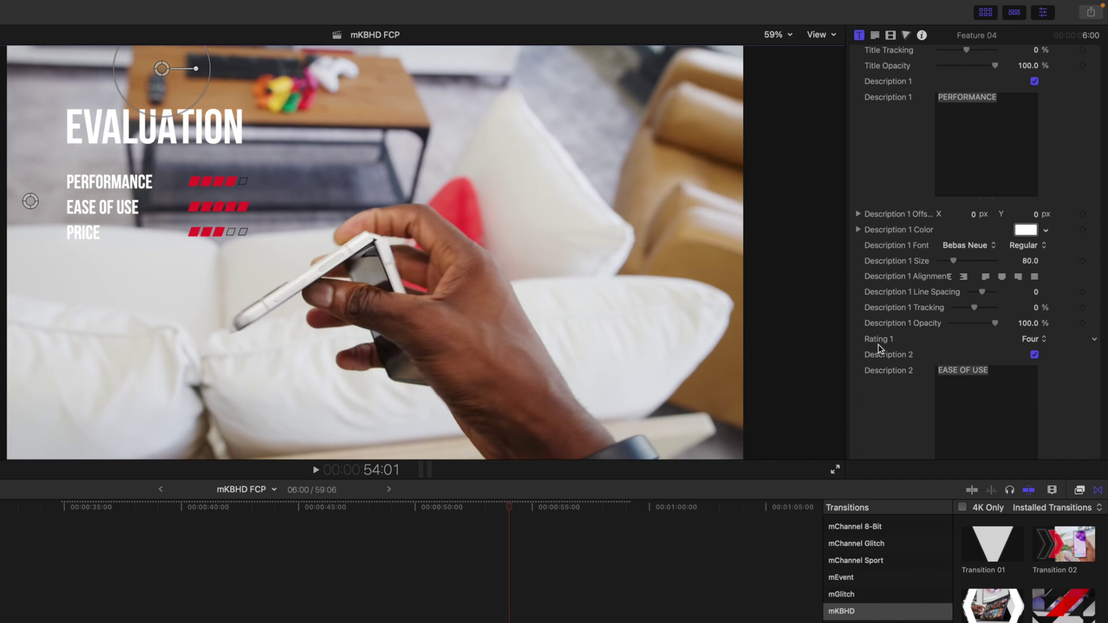
left_click(1038, 341)
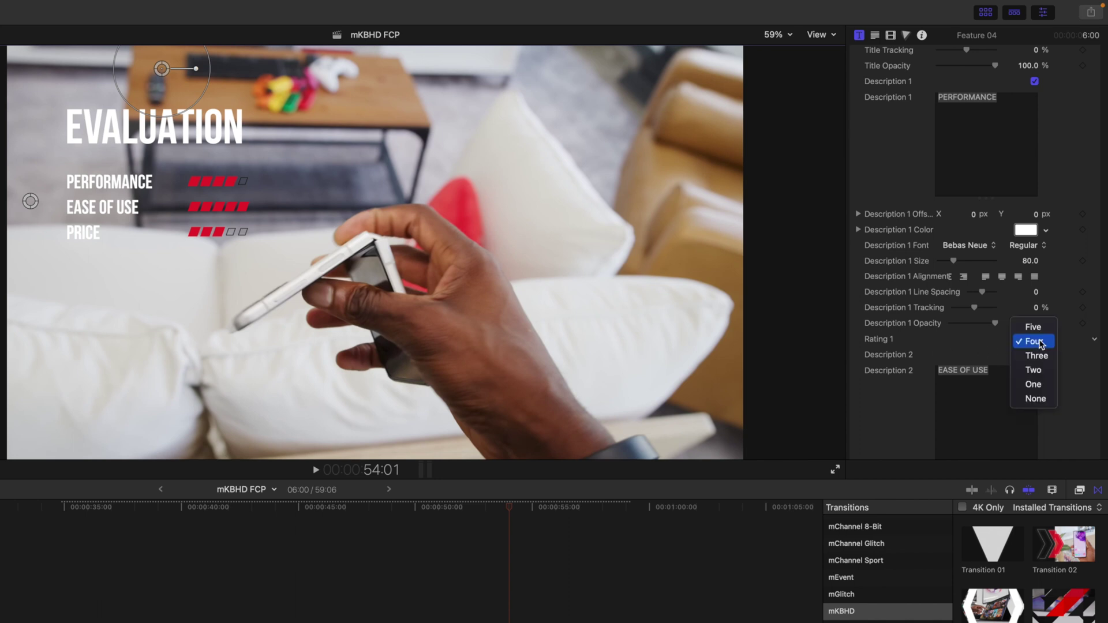
left_click(1036, 327)
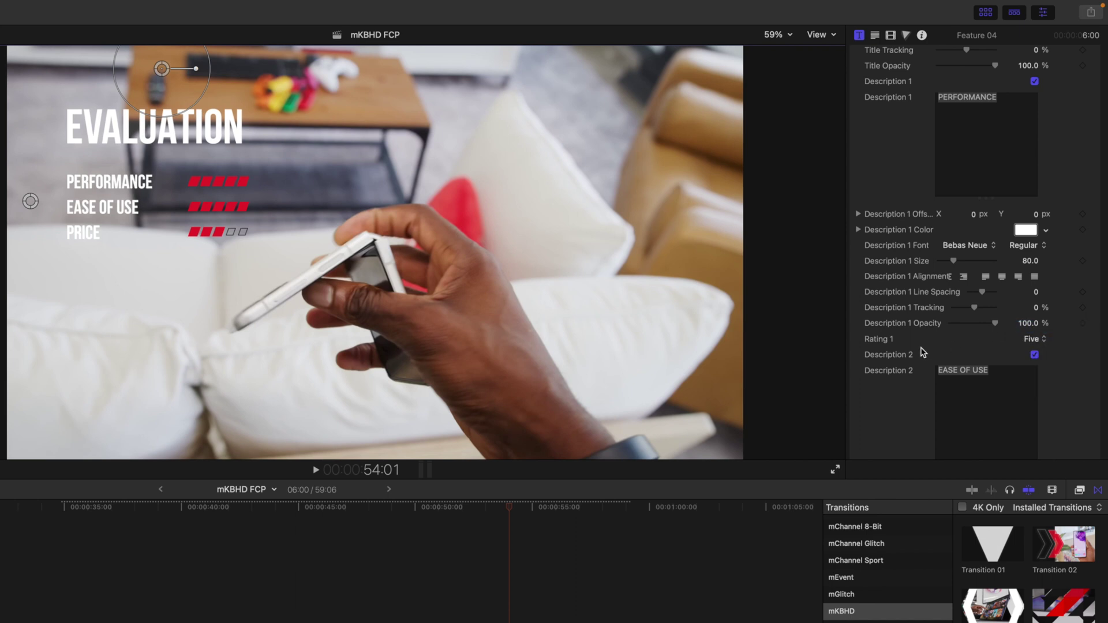
scroll(912, 349, "down", 5)
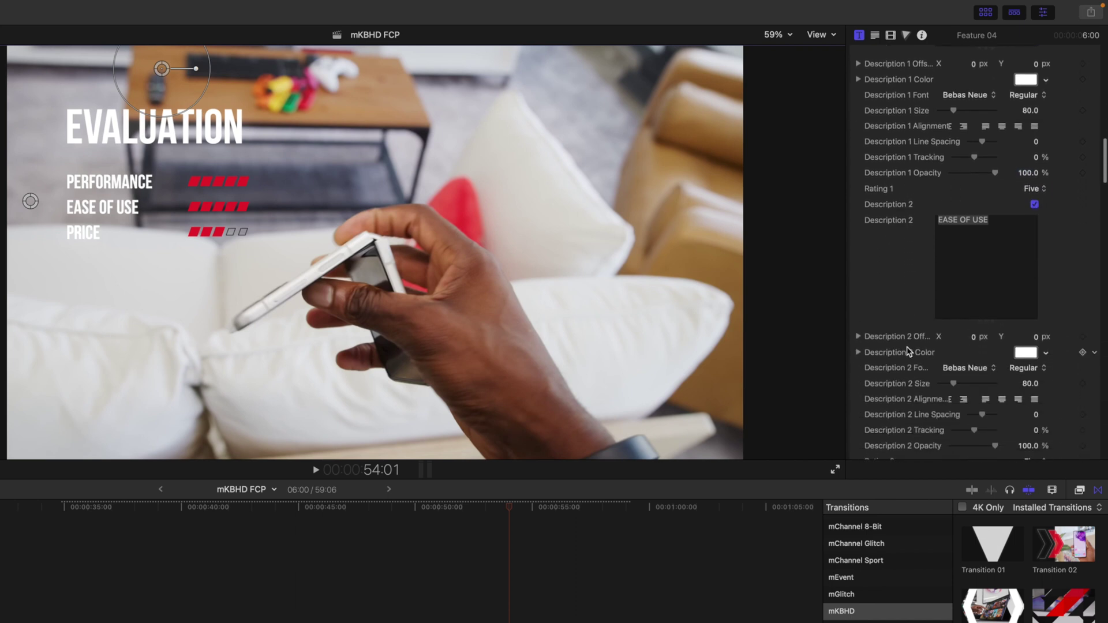
scroll(909, 350, "down", 3)
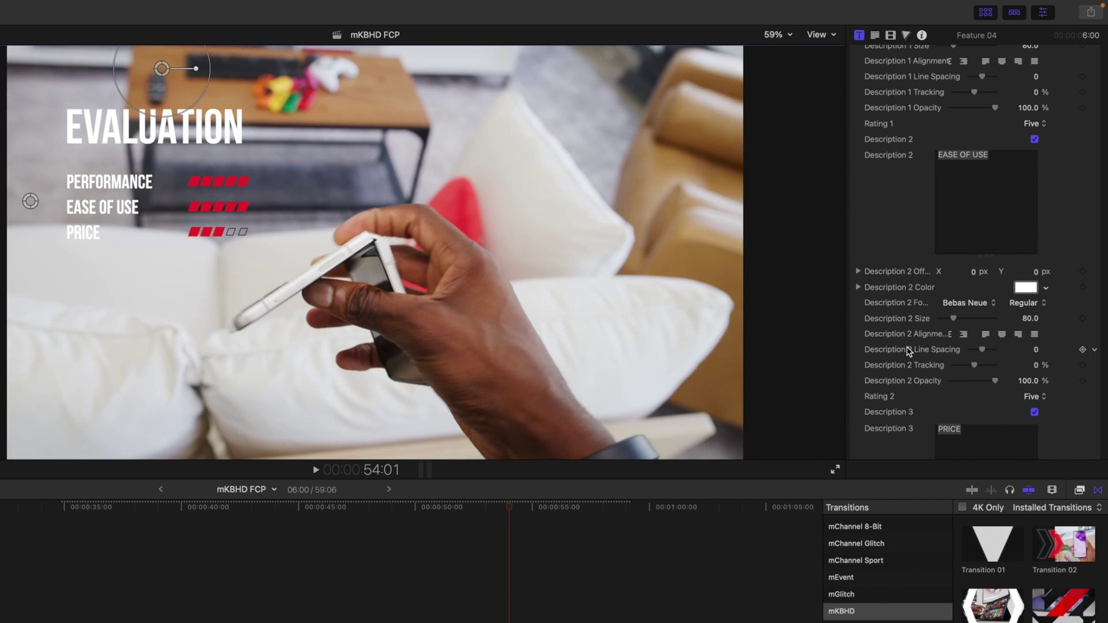
left_click(1042, 400)
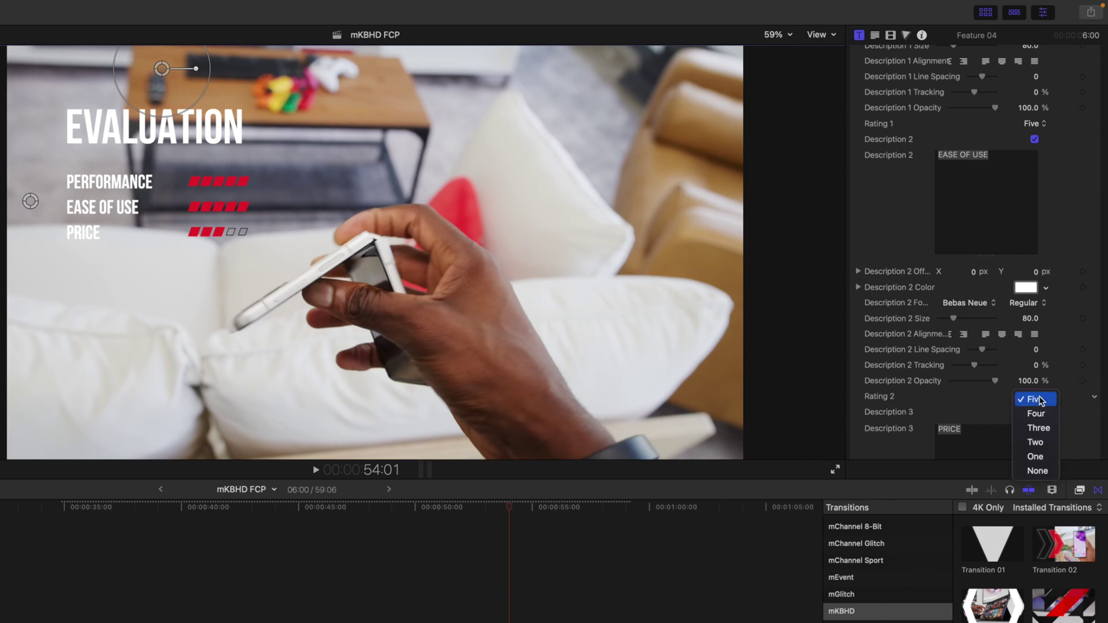
left_click(1036, 442)
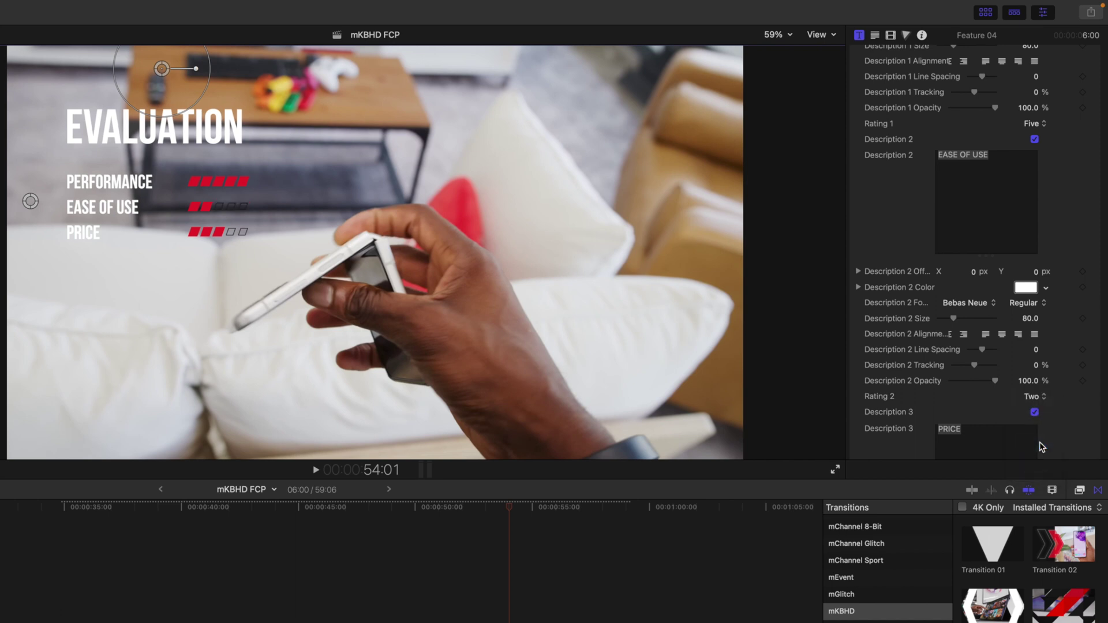
- Set Rating 3 for Price to One
scroll(886, 379, "down", 1)
scroll(886, 380, "down", 10)
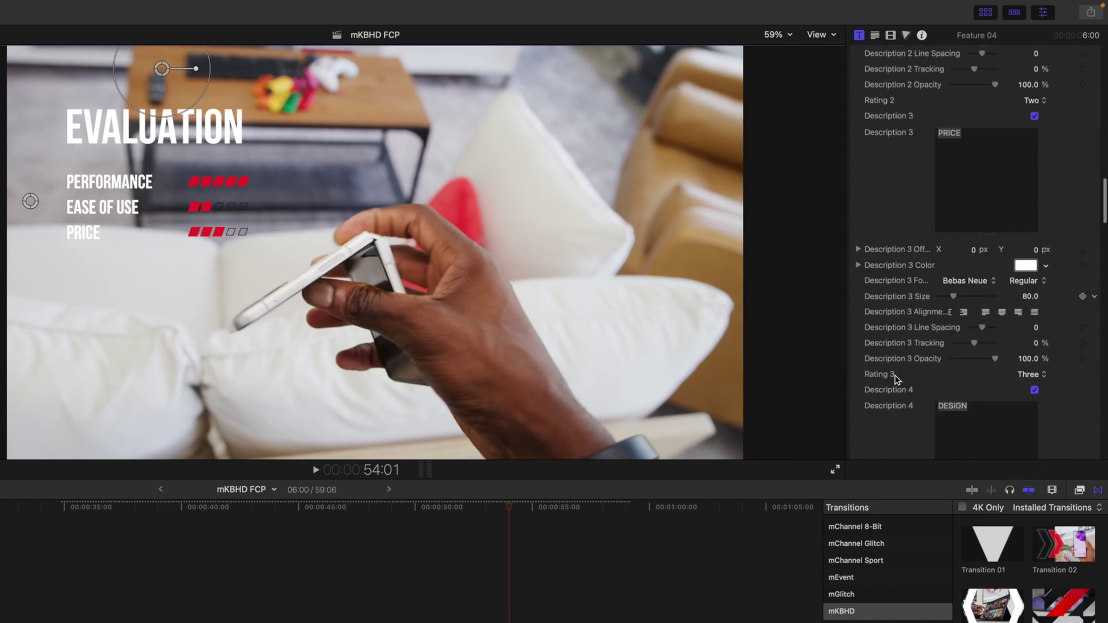
left_click(1035, 325)
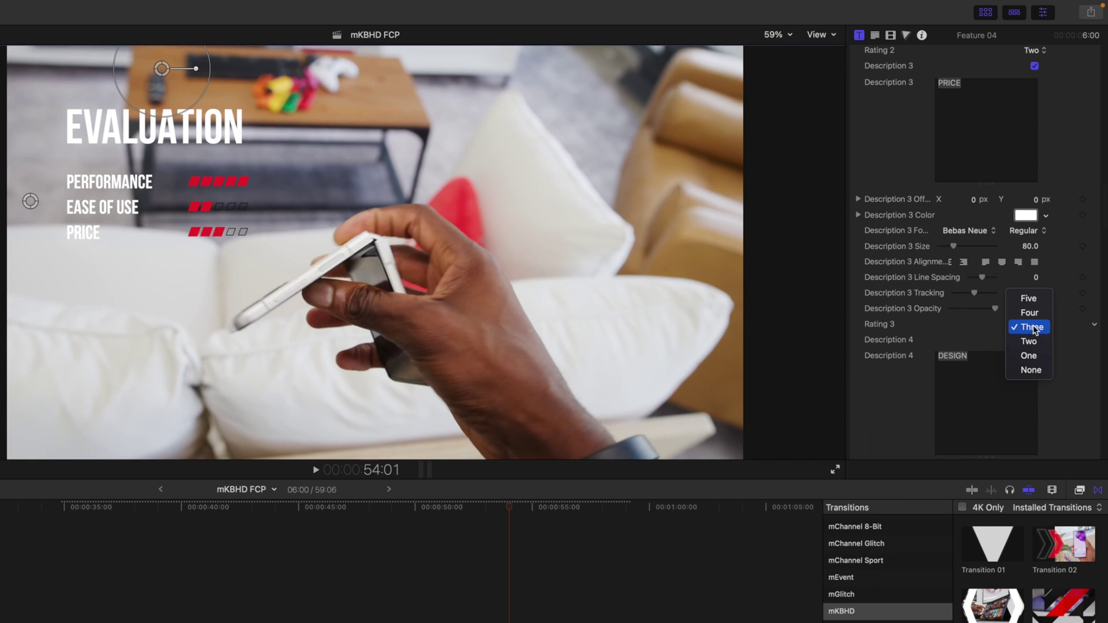
left_click(1029, 356)
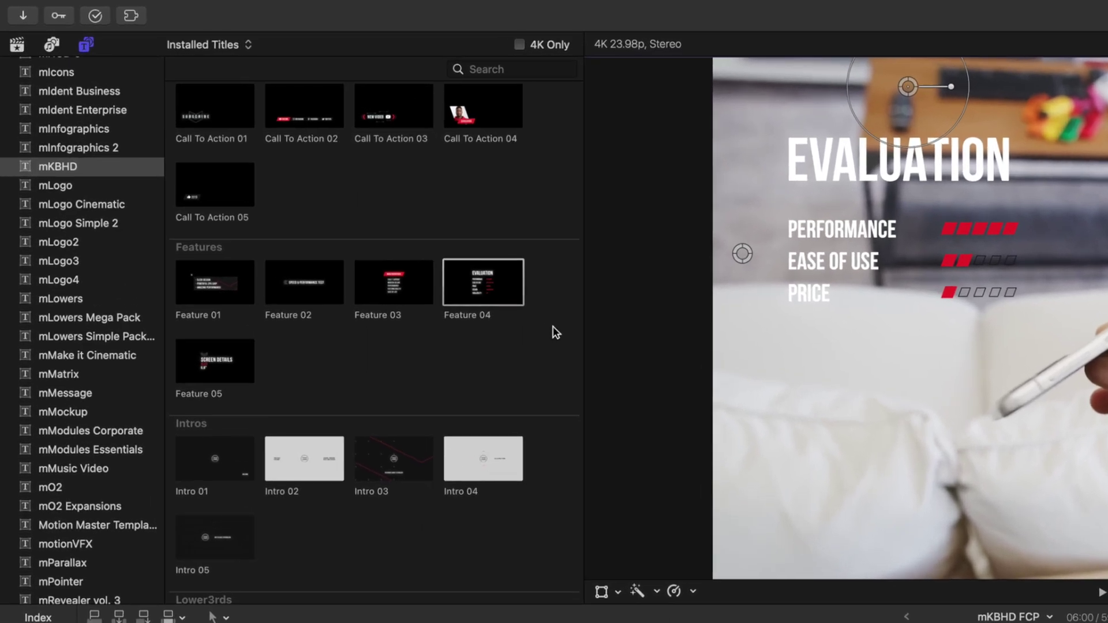
- Add the mKBHD Zoom In effect title above Feature 04 in the timeline, starting at the same point
scroll(555, 333, "down", 10)
scroll(551, 327, "down", 1)
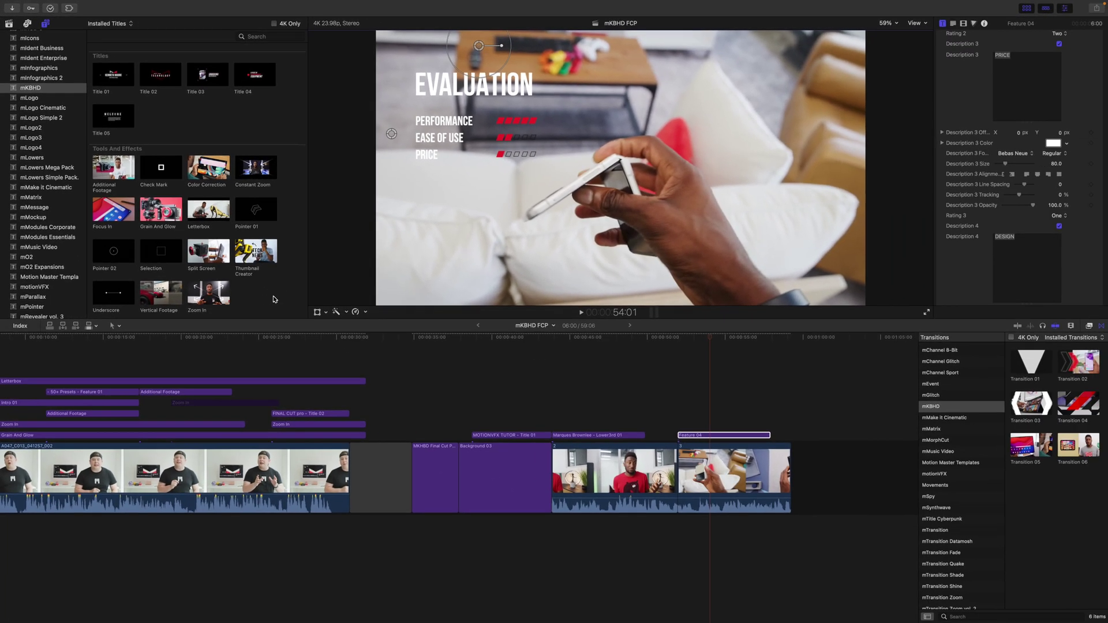
left_click_drag(209, 295, 682, 406)
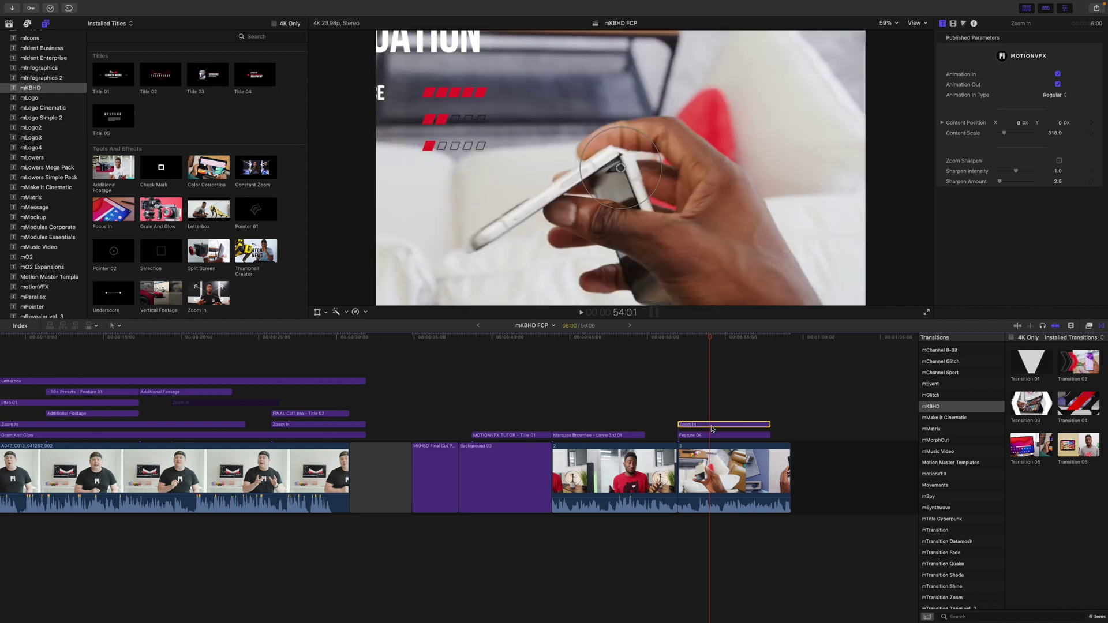
- At 52:22, place Zoom In at about X -0.93, Y 0.57 with scale 227.3, leaving Animation In Type on Regular
mouse_move(712, 339)
left_mouse_down()
mouse_move(682, 344)
mouse_move(694, 344)
left_mouse_up()
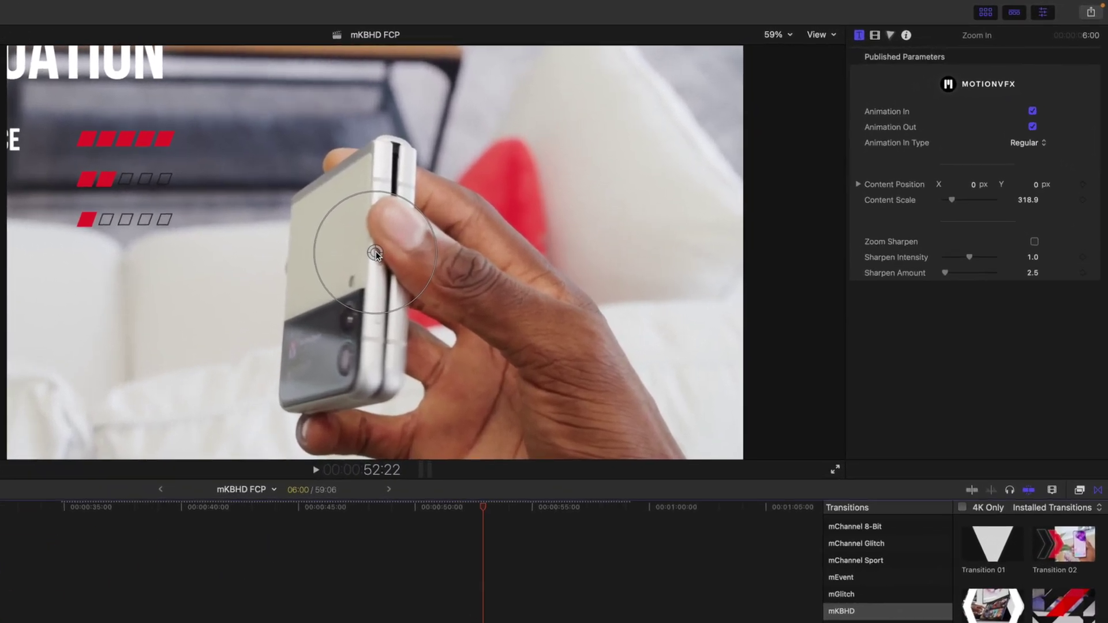
left_click_drag(375, 253, 43, 75)
left_click_drag(87, 117, 28, 86)
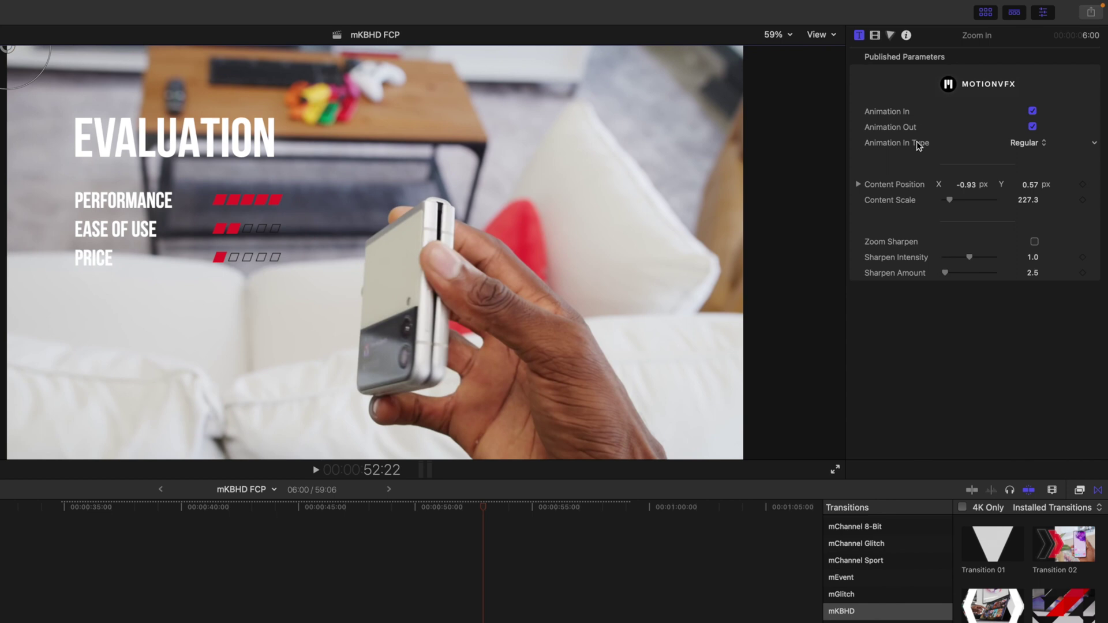
left_click(1038, 144)
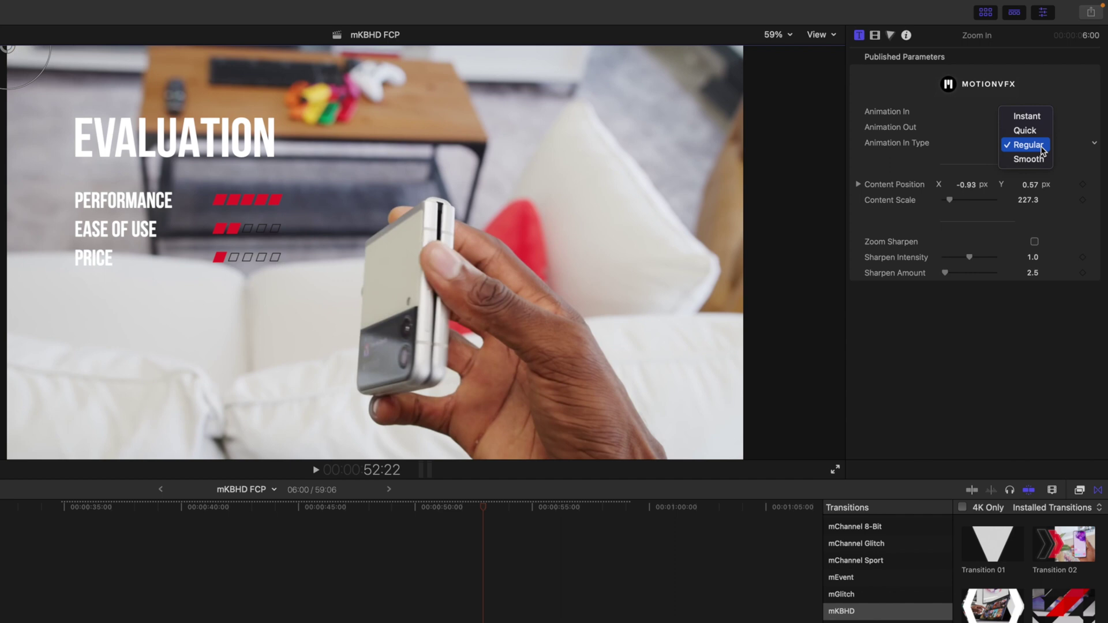
left_click(1042, 145)
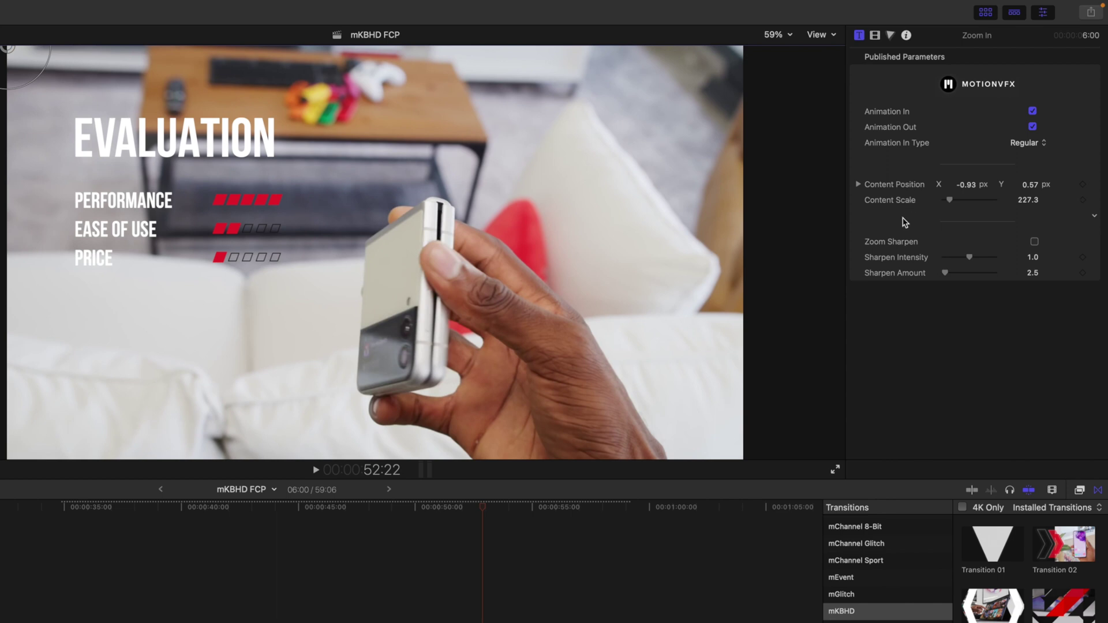
- Turn on Zoom Sharpen for the Zoom In effect and play back the evaluation shot
left_click(1035, 241)
key("space")
left_click(558, 522)
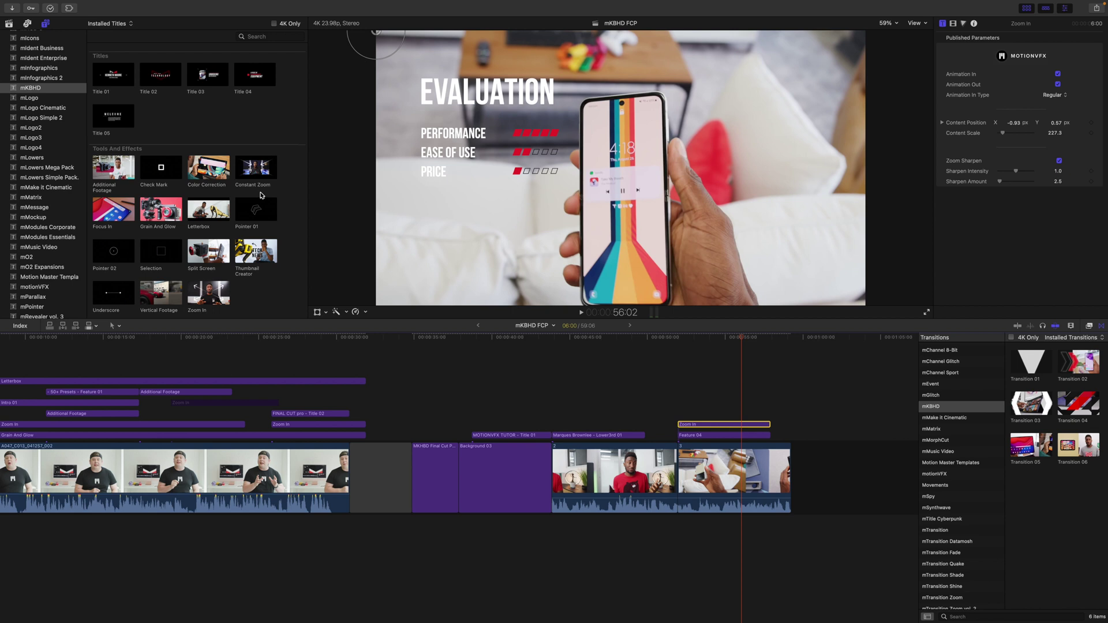
- Preview the Additional Footage, Check Mark, Color Correction and Constant Zoom templates under mKBHD Tools And Effects
left_click(103, 179)
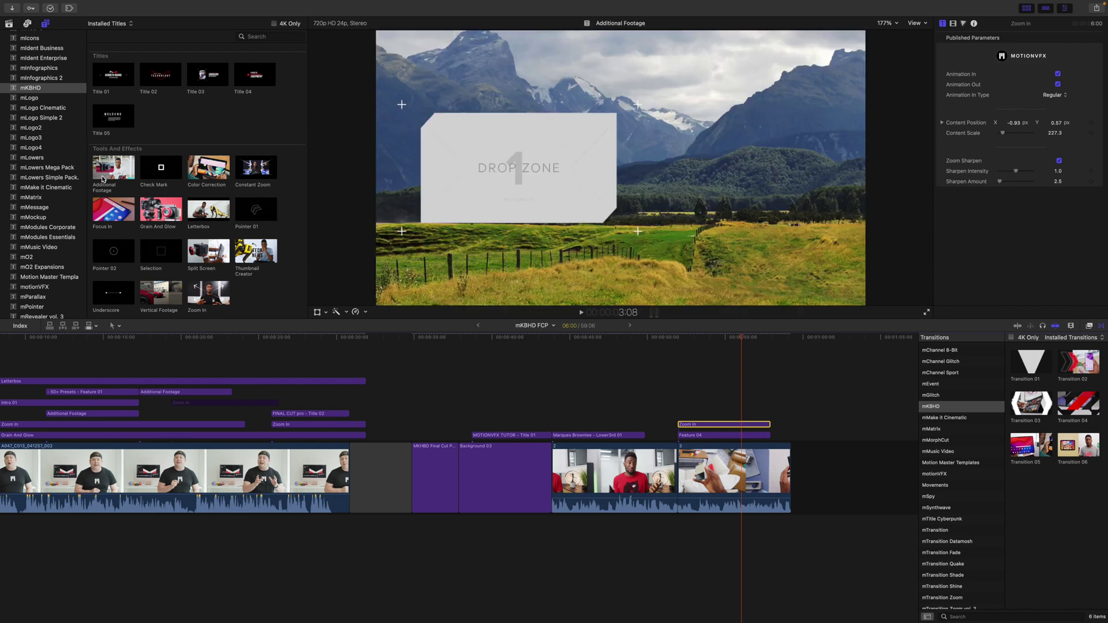
left_click(155, 177)
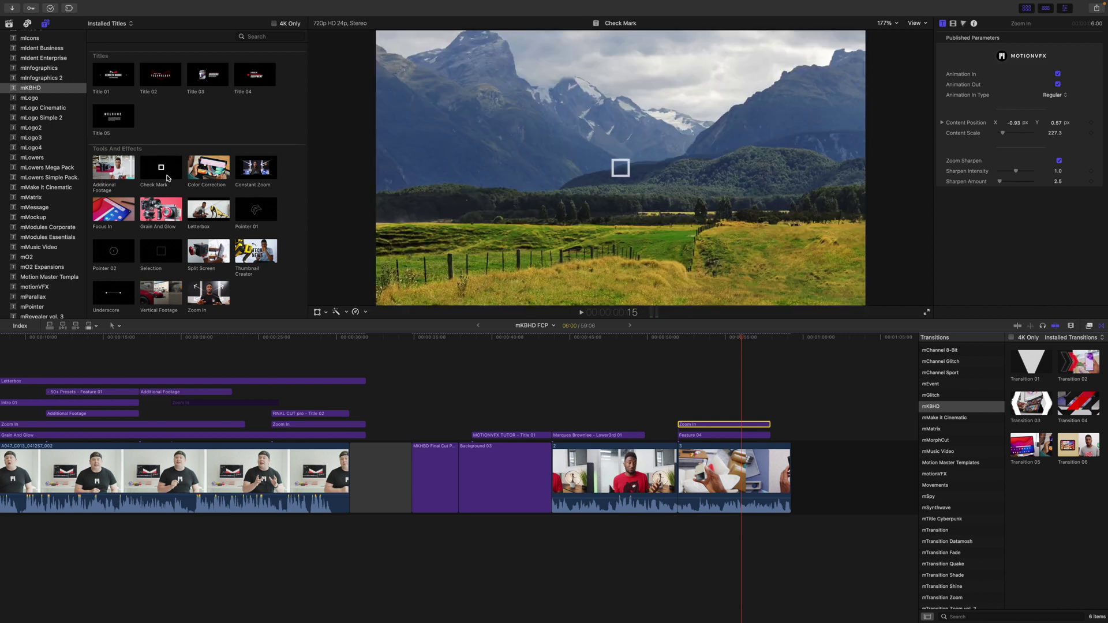
left_click(191, 179)
left_click(253, 180)
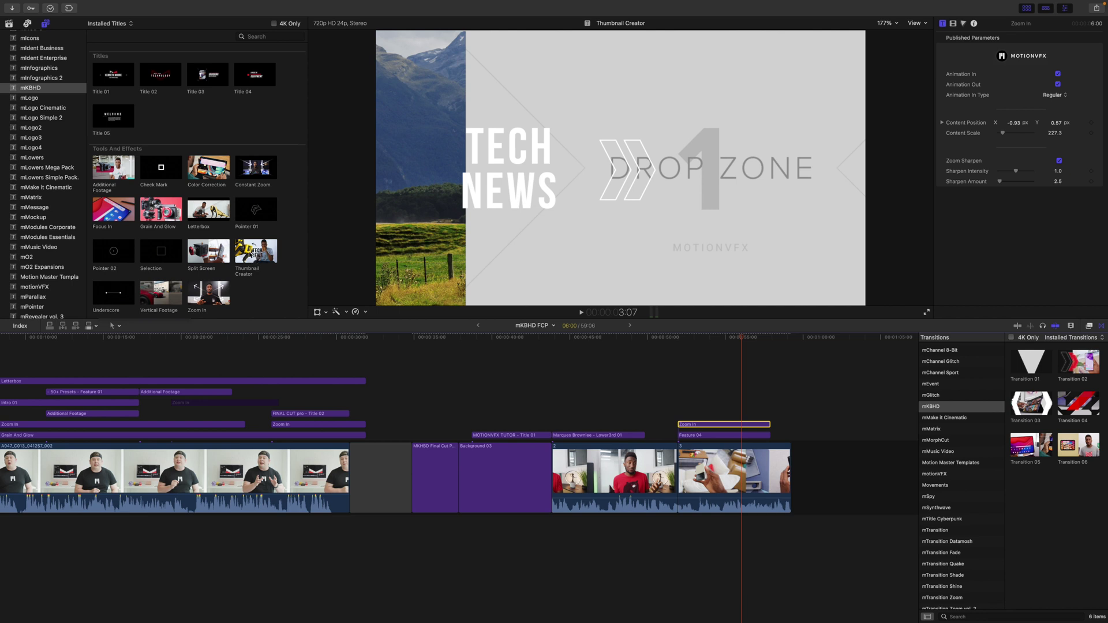
- Append a section of clip 5 about 06:29 long, from about 3:15:27 to 3:22:25, to the end of the timeline
left_click(761, 353)
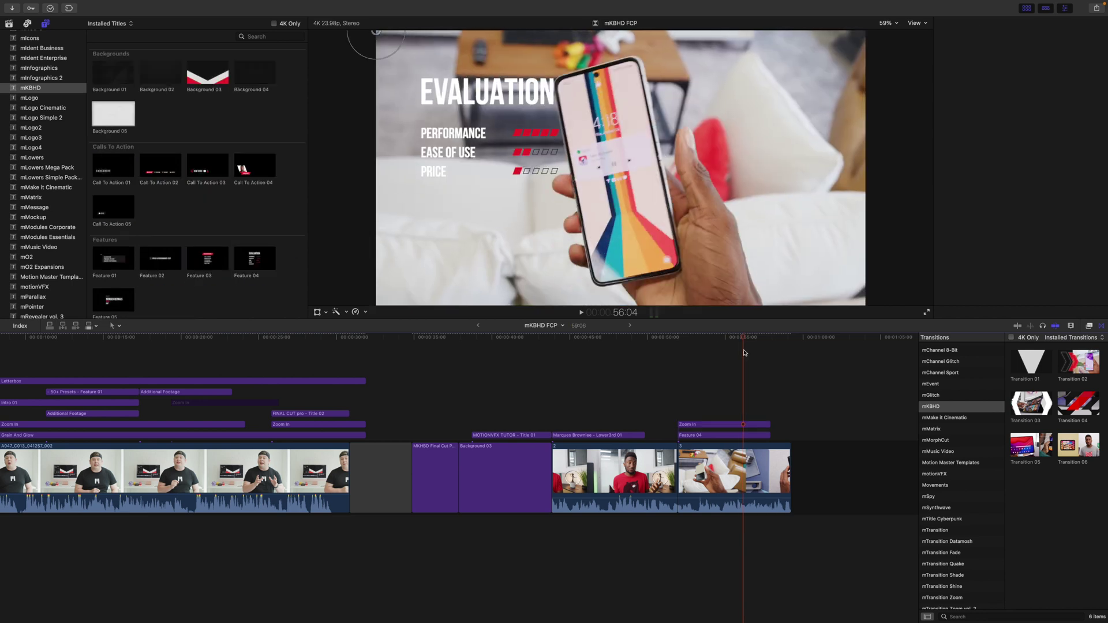
left_click(769, 353)
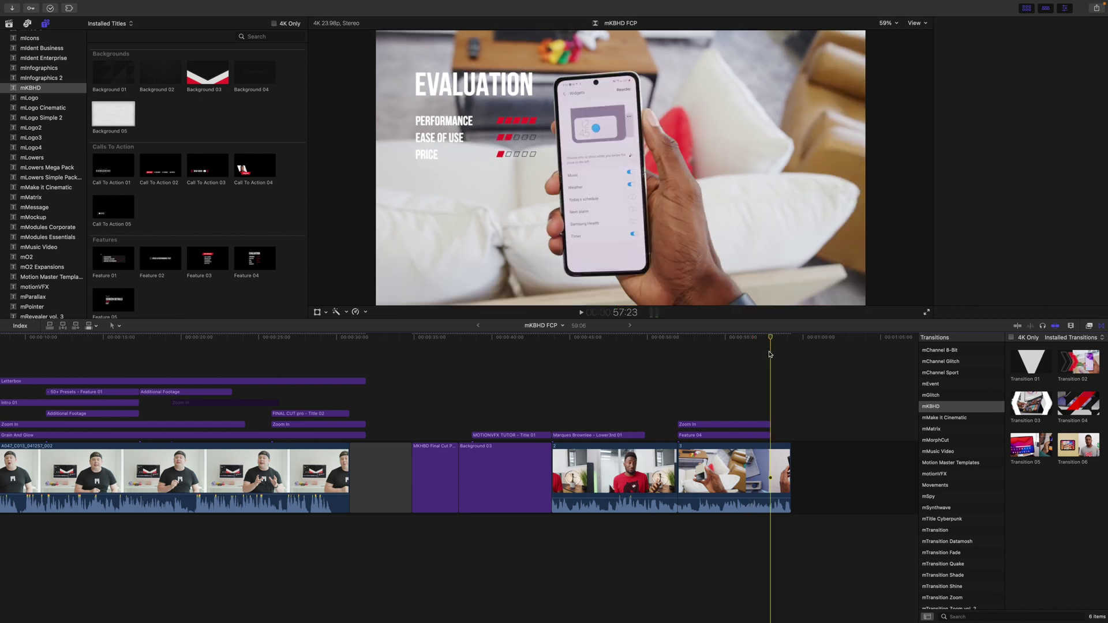
key("super+4")
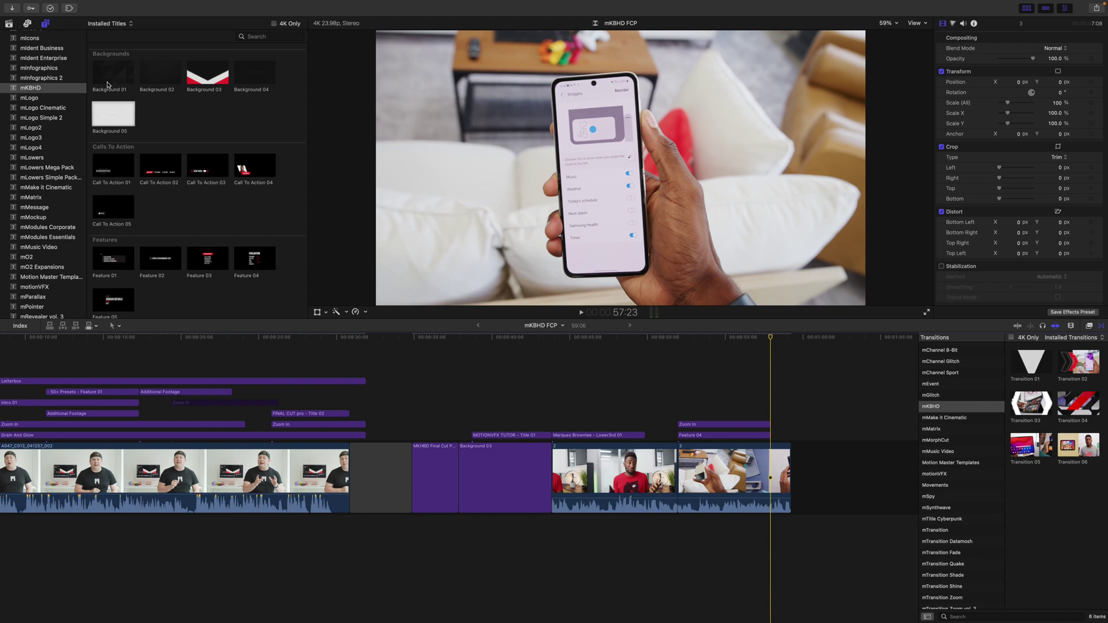
left_click(10, 24)
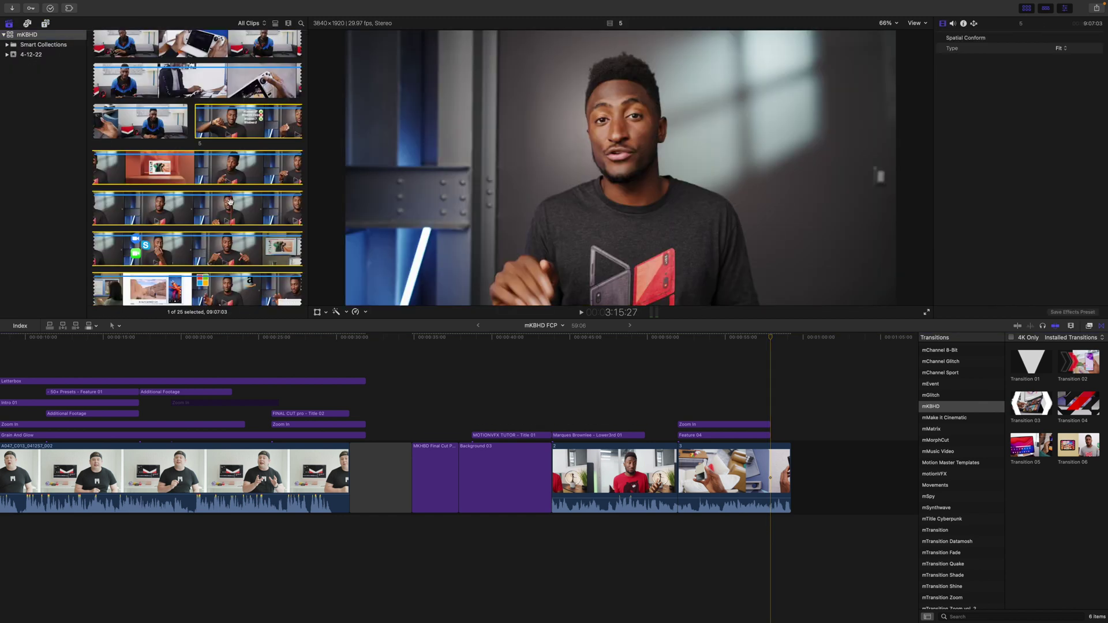
left_click(229, 202)
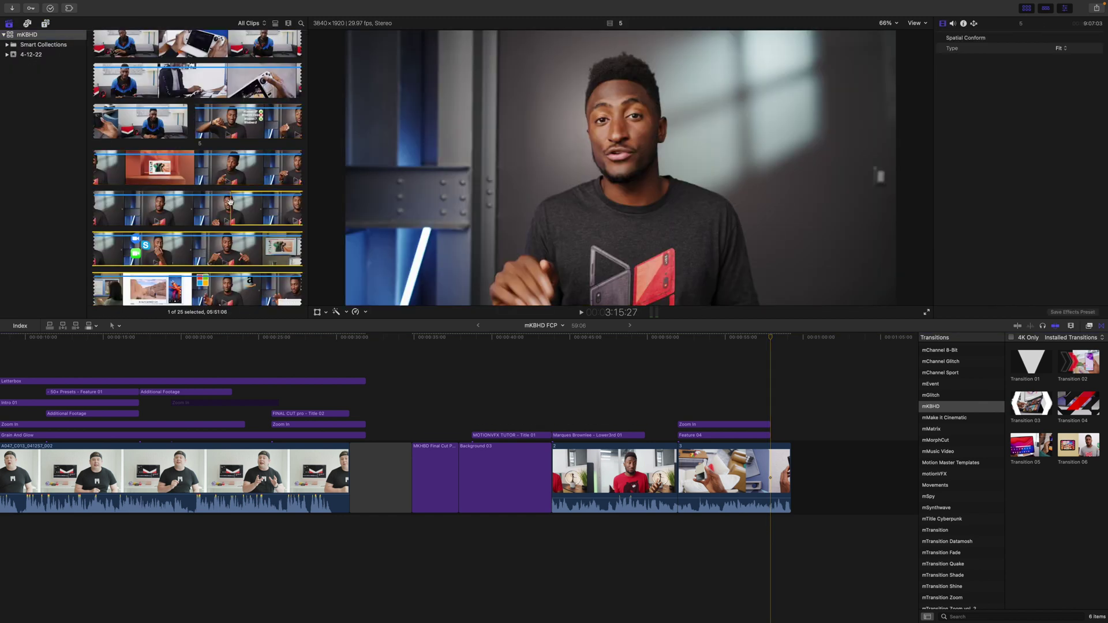
left_click_drag(231, 204, 246, 204)
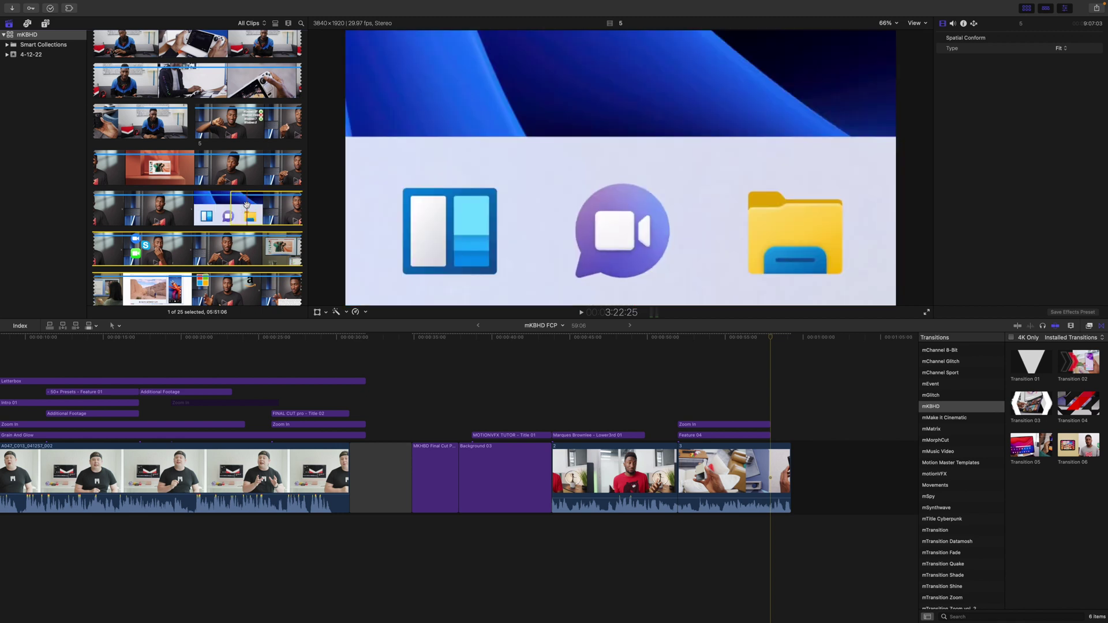
key("e")
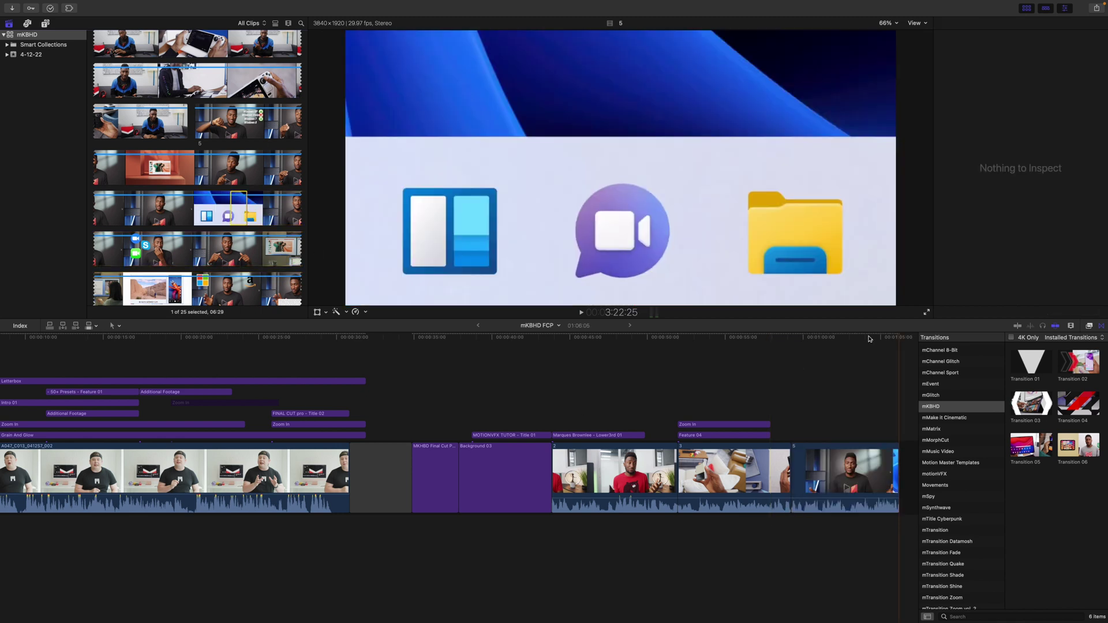
- Set the Spatial Conform type of the appended clip 5 to Fill
left_click_drag(901, 340, 829, 347)
scroll(800, 371, "right", 5)
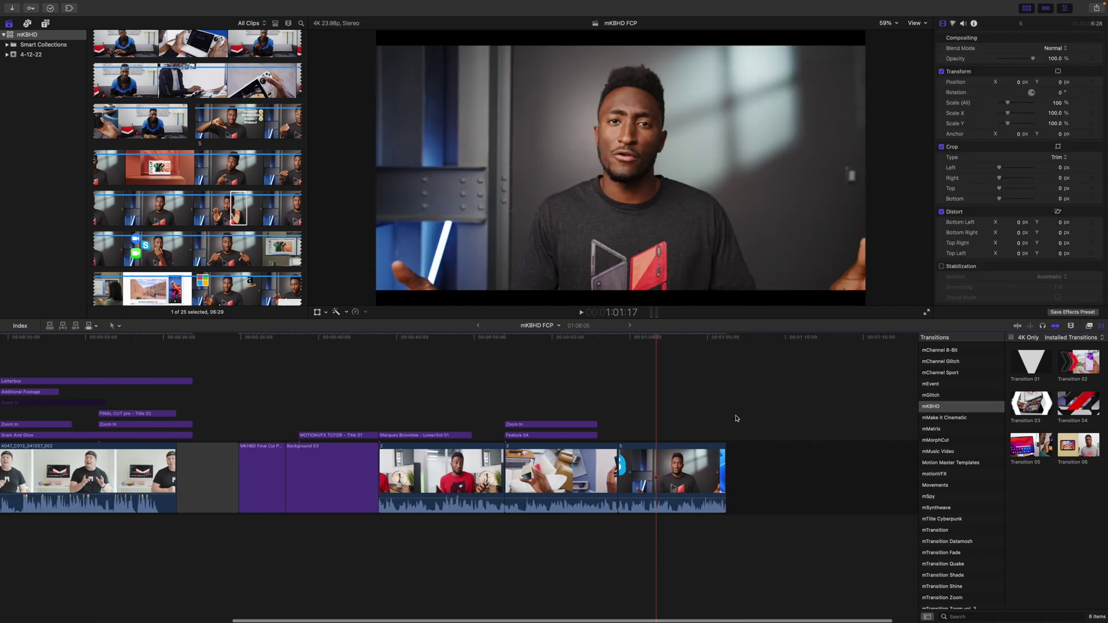
left_click(656, 469)
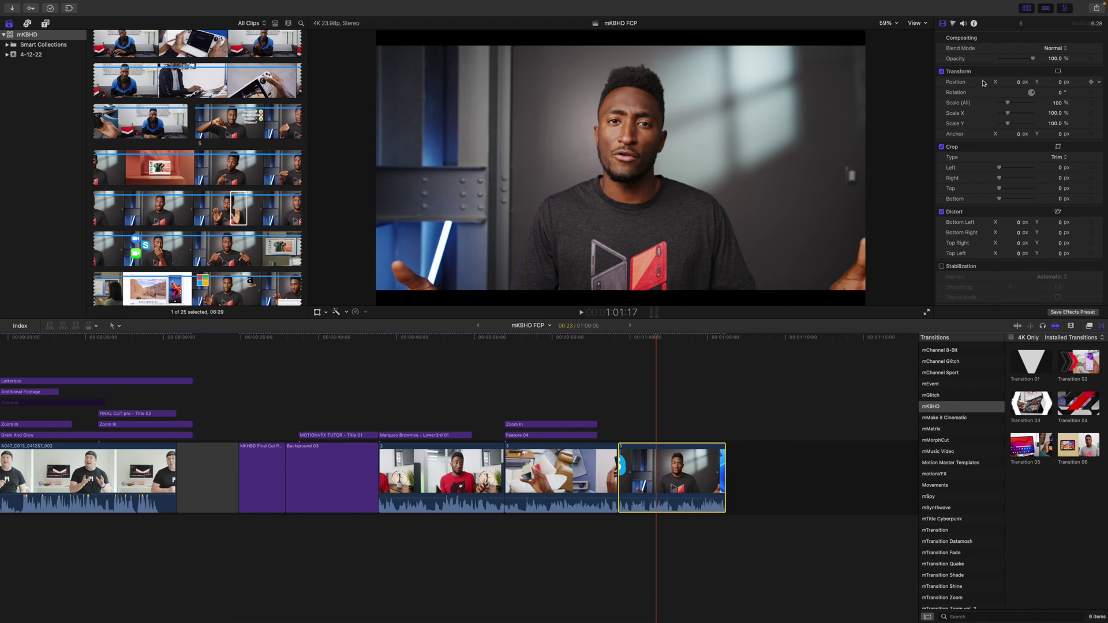
scroll(957, 271, "down", 3)
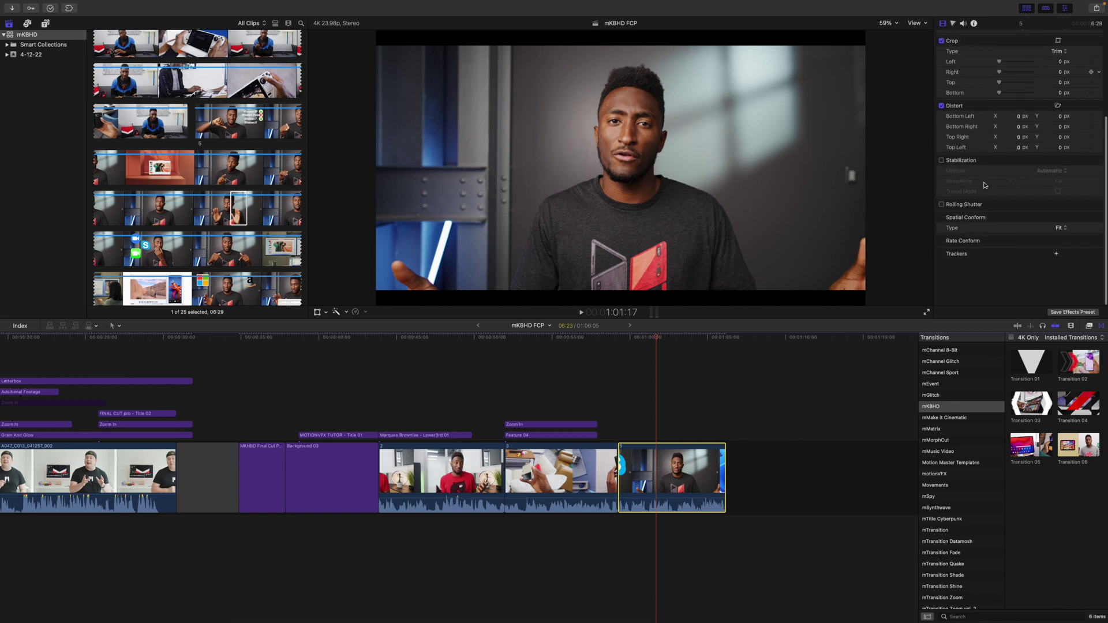
left_click(1061, 270)
left_click(1064, 281)
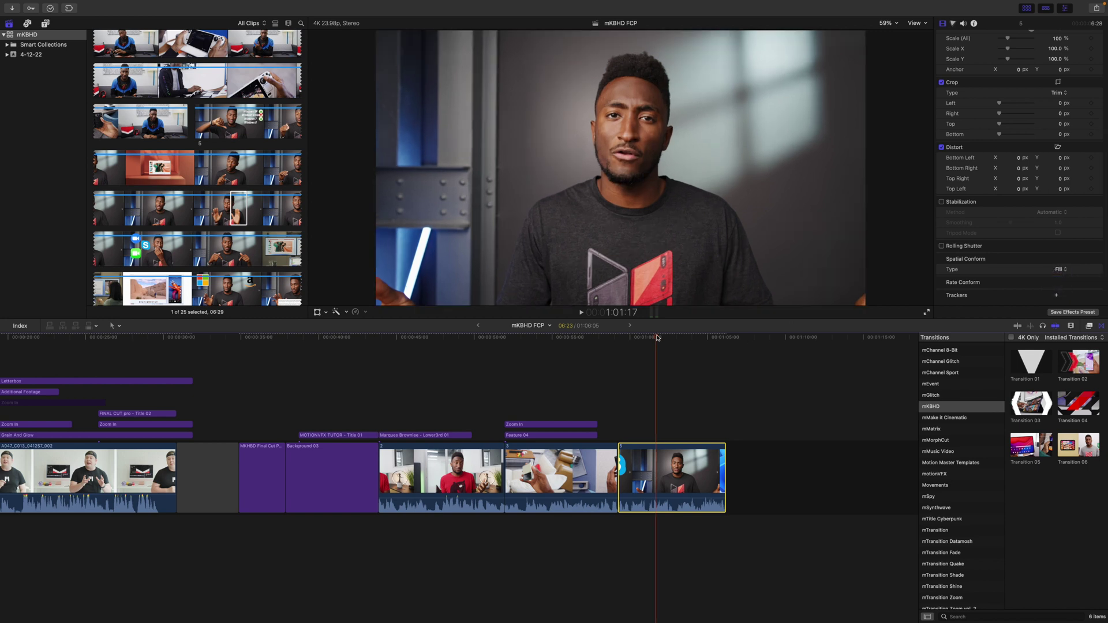
- Add the mKBHD Call To Action 02 title above clip 5 from its start, and shorten both to end at about 01:04:13
left_click(46, 23)
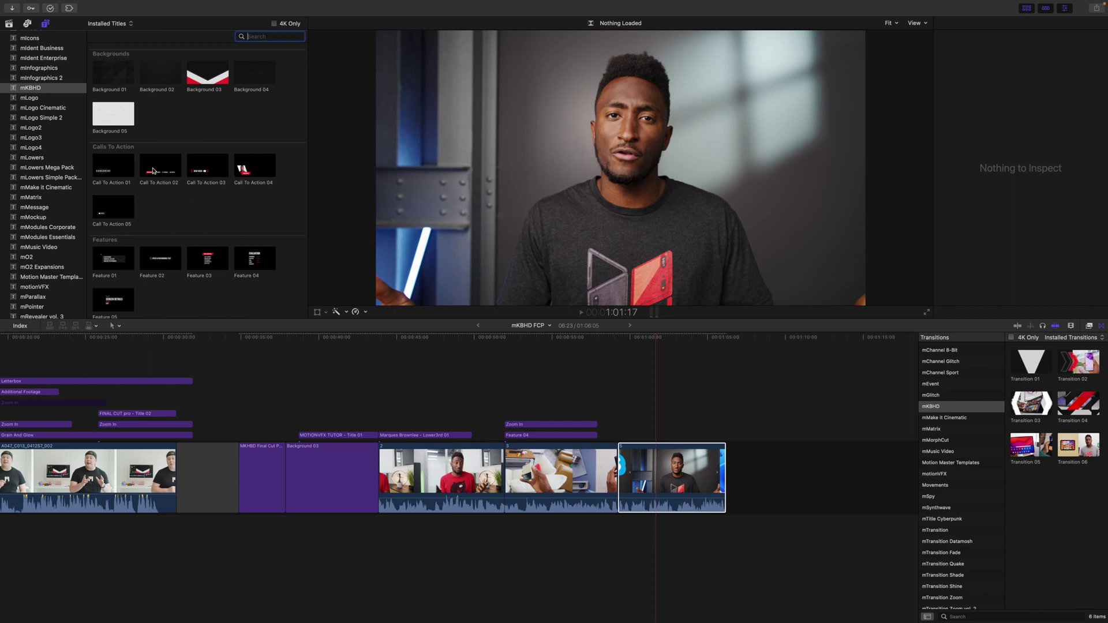
left_click_drag(154, 171, 618, 420)
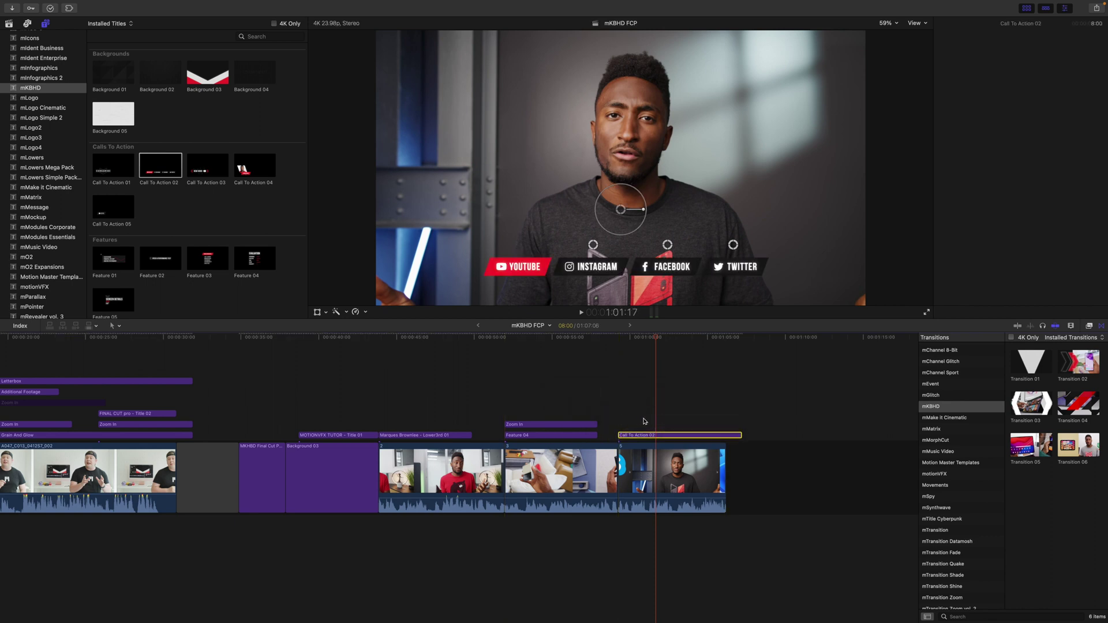
key("super+4")
left_click_drag(742, 435, 700, 457)
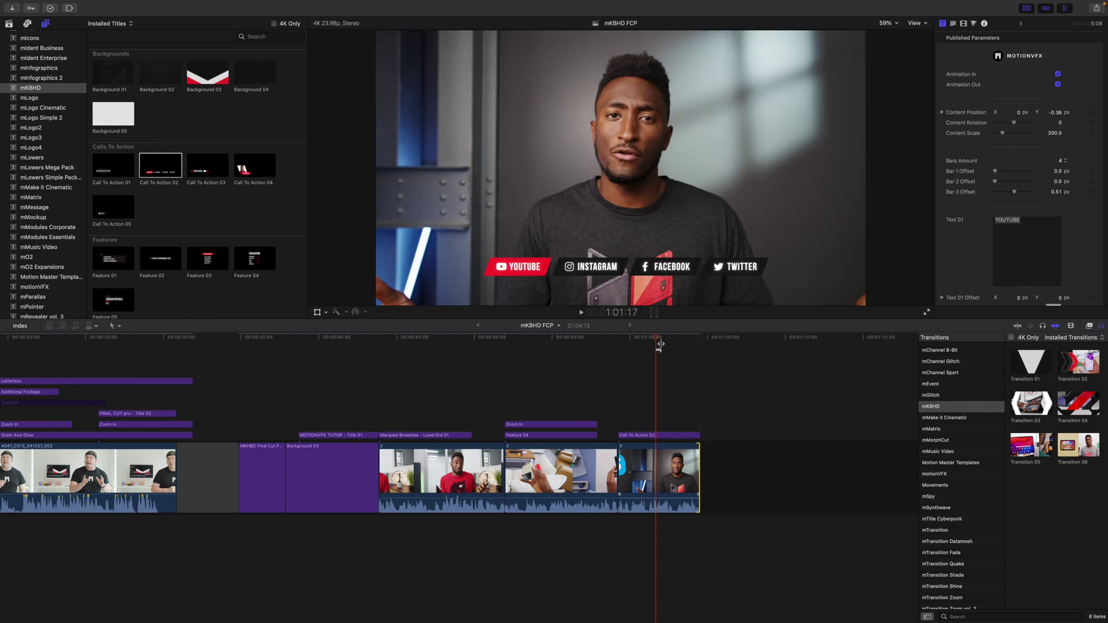
left_click(657, 437)
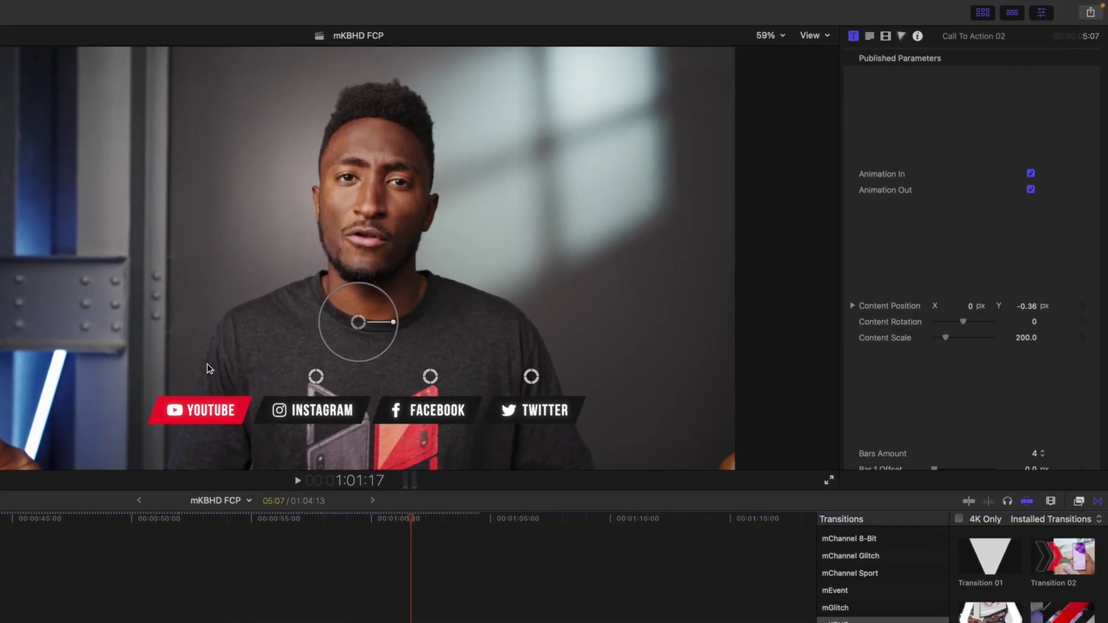
- Try moving Call To Action 02 to about X -0.01, Y -0.28 and spreading its bars apart, undoing both changes
left_click_drag(329, 320, 351, 286)
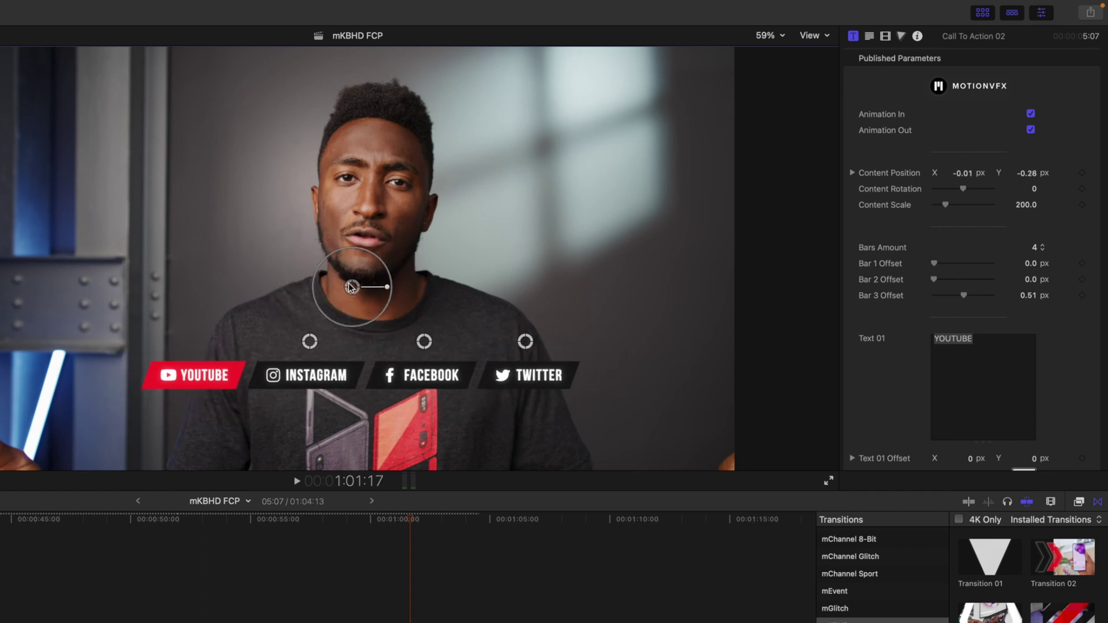
key("super+z")
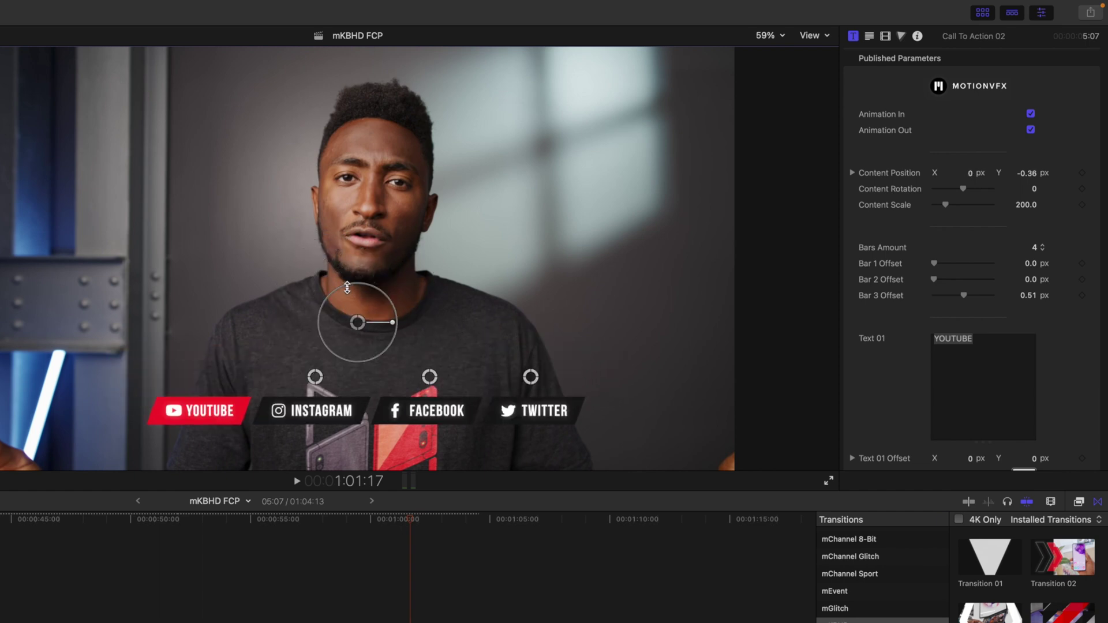
mouse_move(315, 377)
left_mouse_down()
mouse_move(310, 348)
mouse_move(368, 363)
mouse_move(328, 377)
left_mouse_up()
mouse_move(443, 378)
left_mouse_down()
mouse_move(474, 379)
mouse_move(462, 378)
left_mouse_up()
left_click_drag(577, 379, 597, 383)
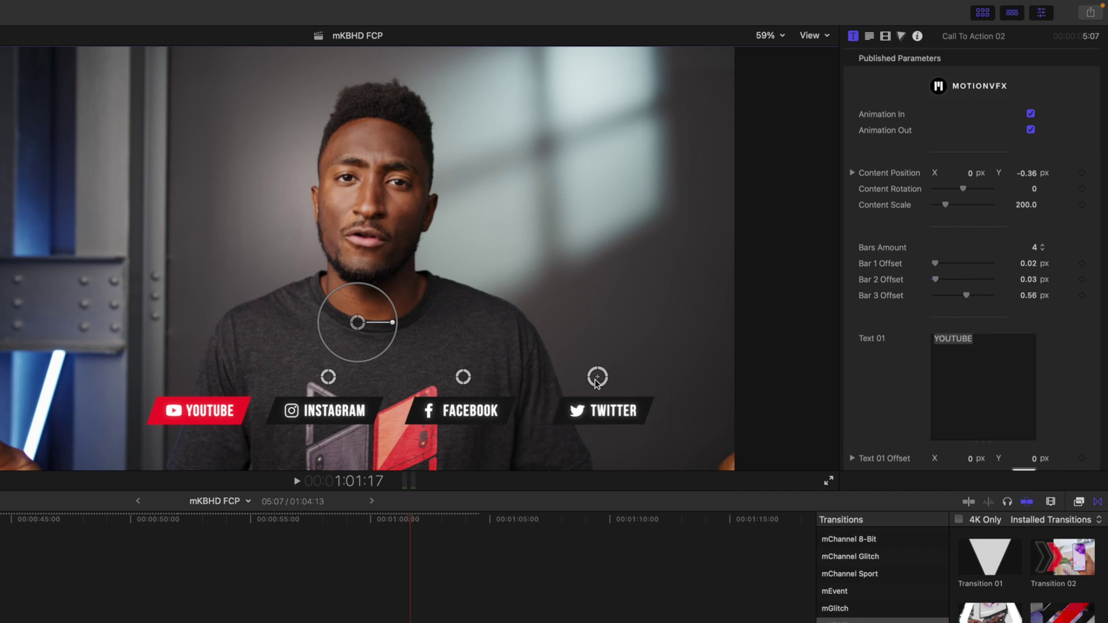
key("super+z")
key("super+z")
key("super+z")
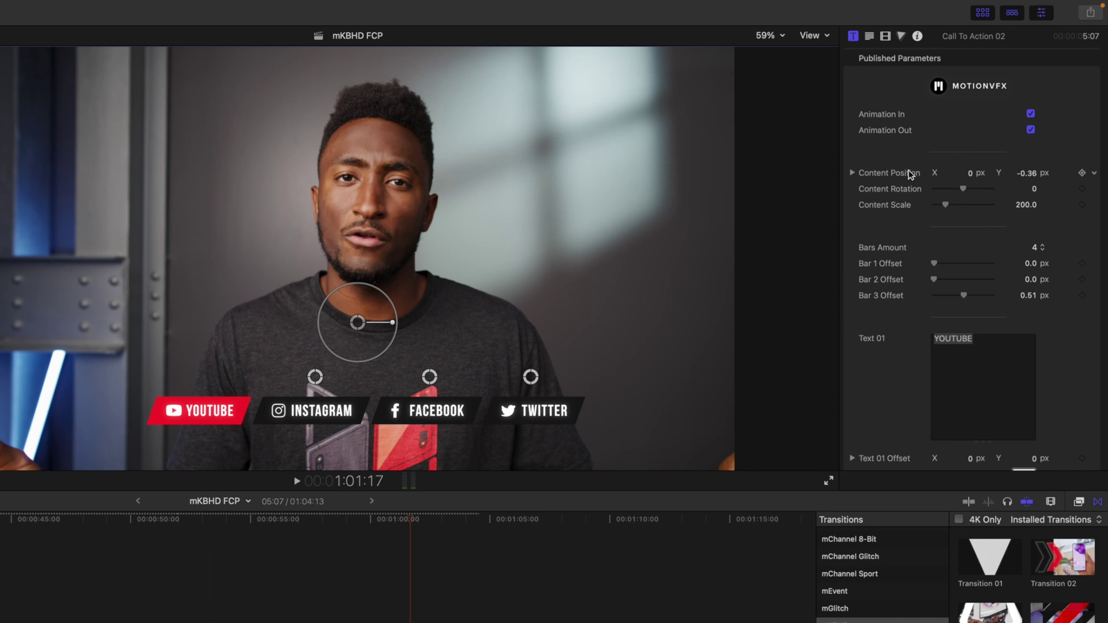
- Set the Bars Amount of Call To Action 02 to 2
scroll(908, 243, "down", 3)
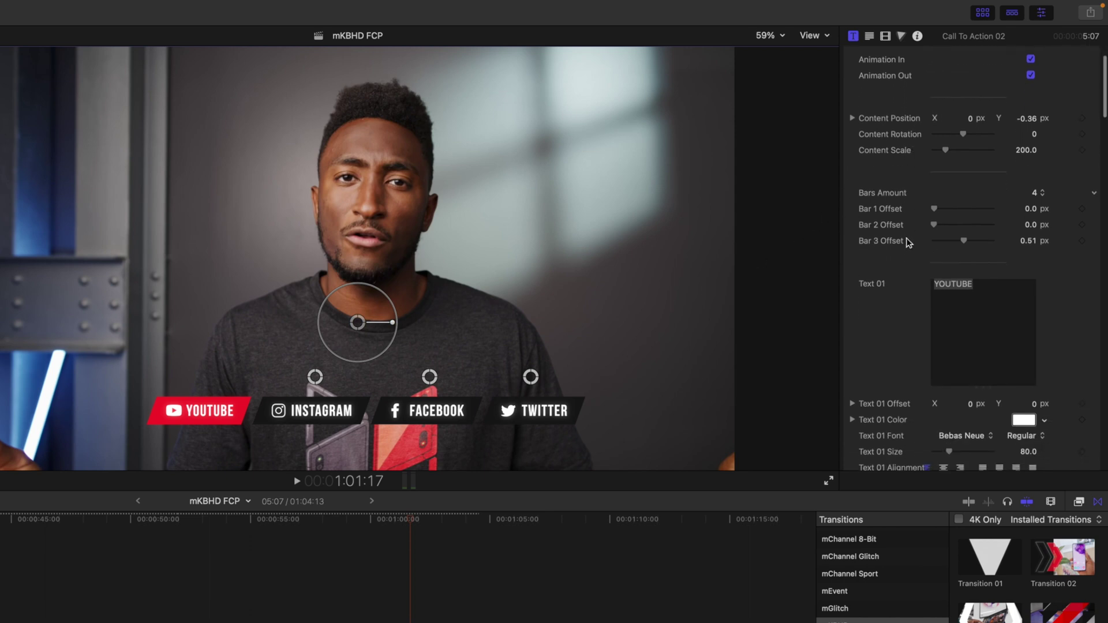
left_click(1044, 194)
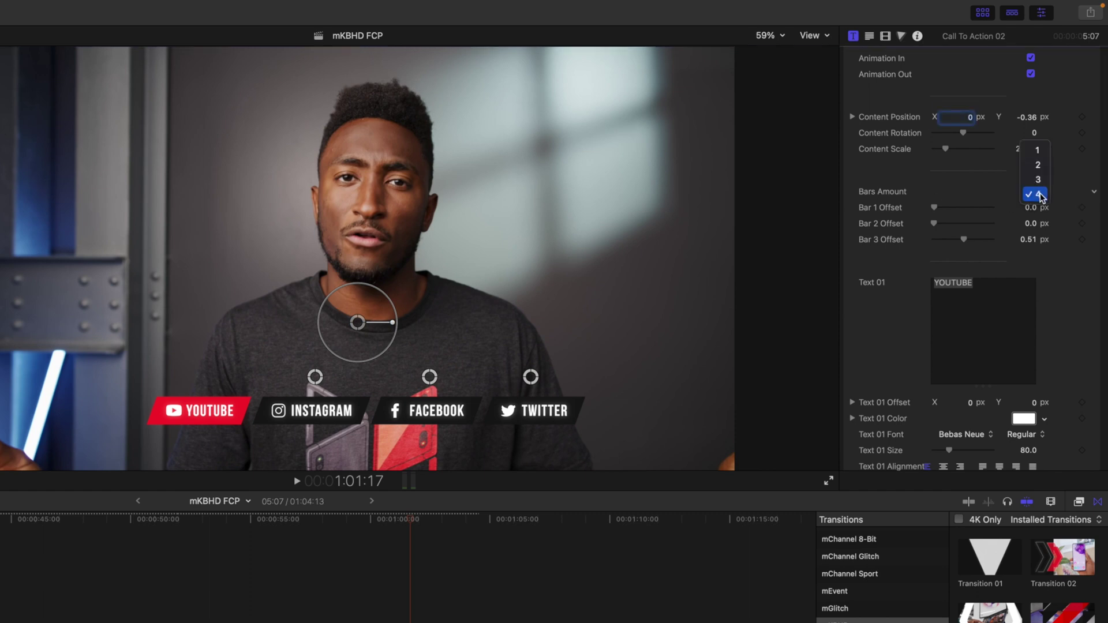
left_click(1041, 166)
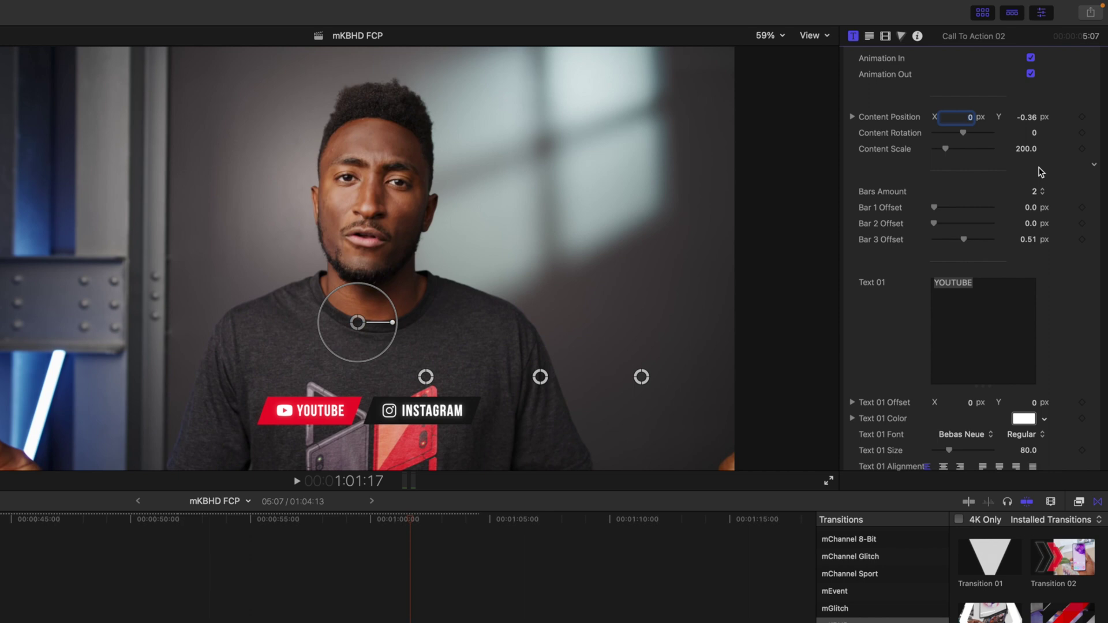
- Try the Twitter icon type and Custom Icon 01 on the YouTube bar, restoring the Youtube icon with the custom icon off
scroll(883, 284, "down", 2)
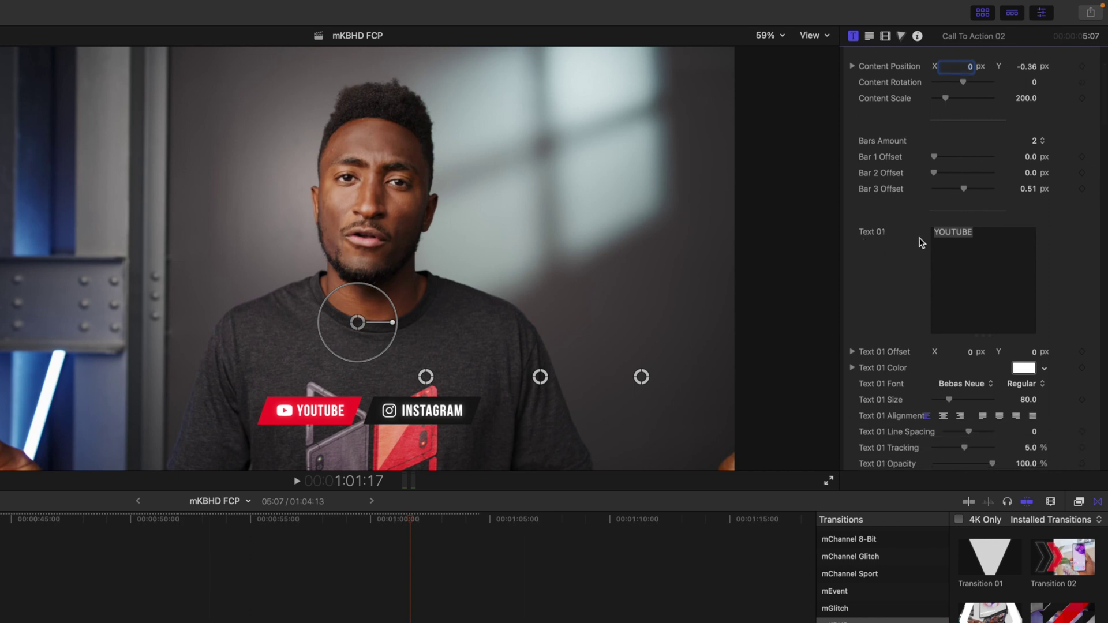
scroll(922, 243, "down", 5)
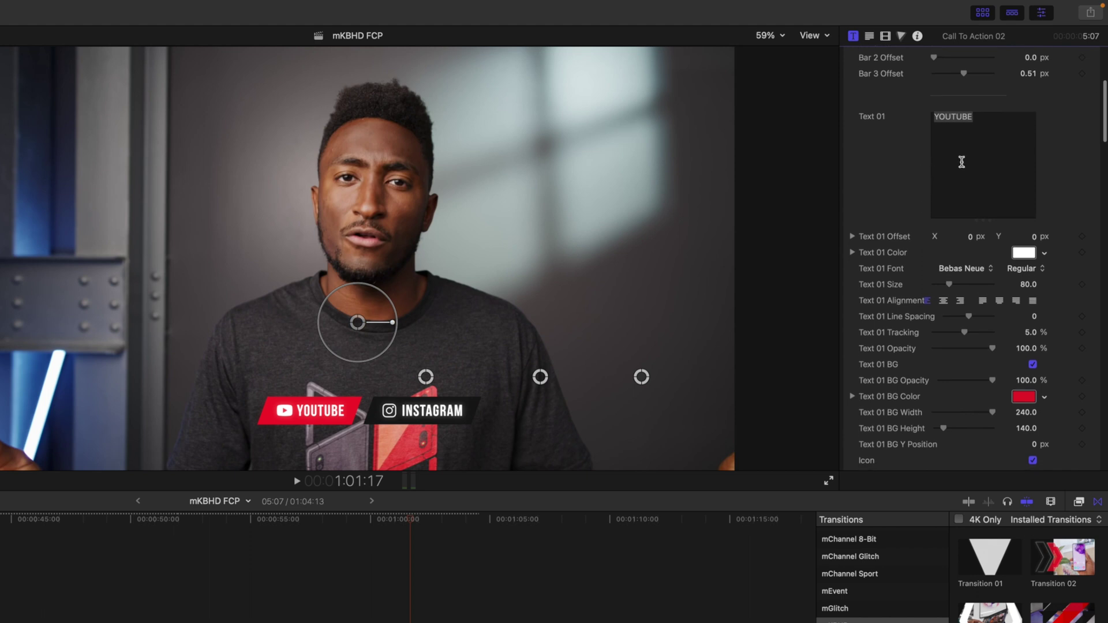
scroll(887, 281, "down", 10)
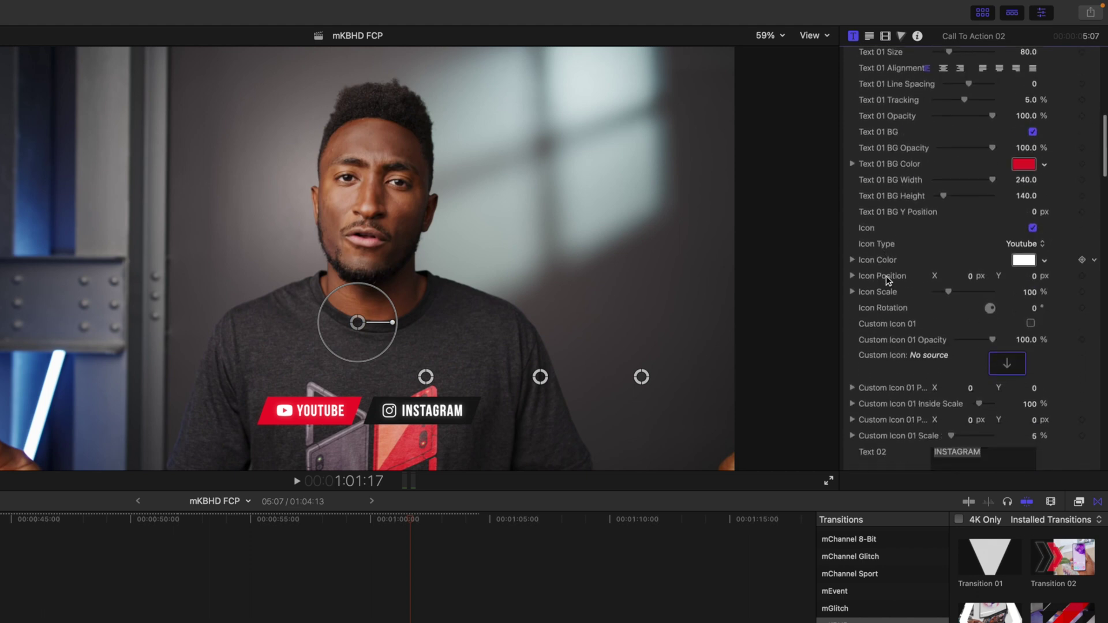
scroll(888, 281, "down", 4)
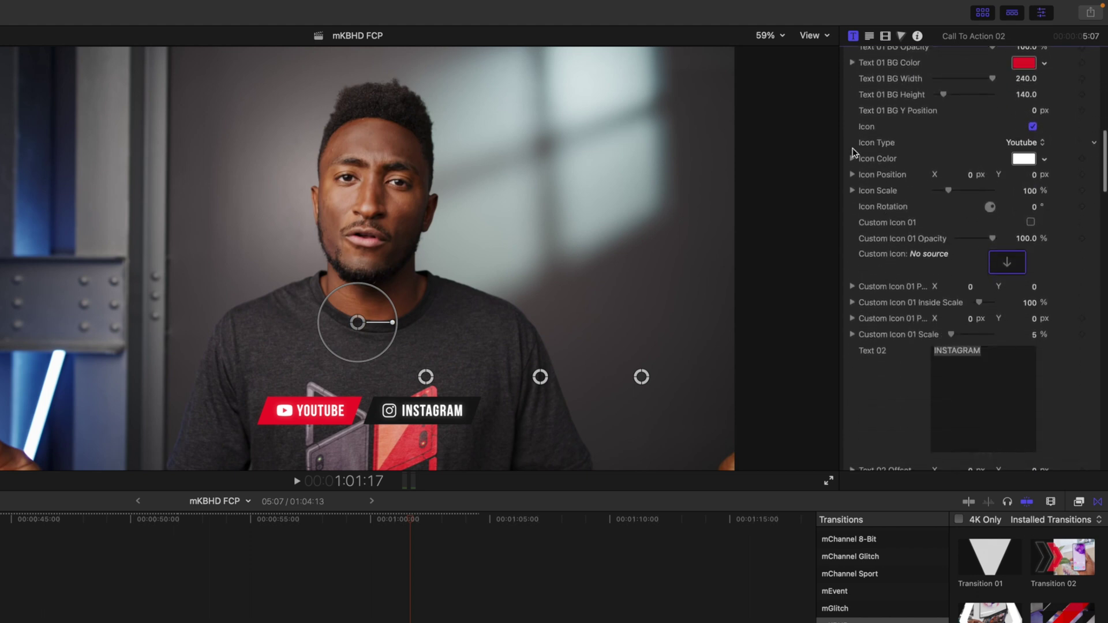
left_click(1026, 144)
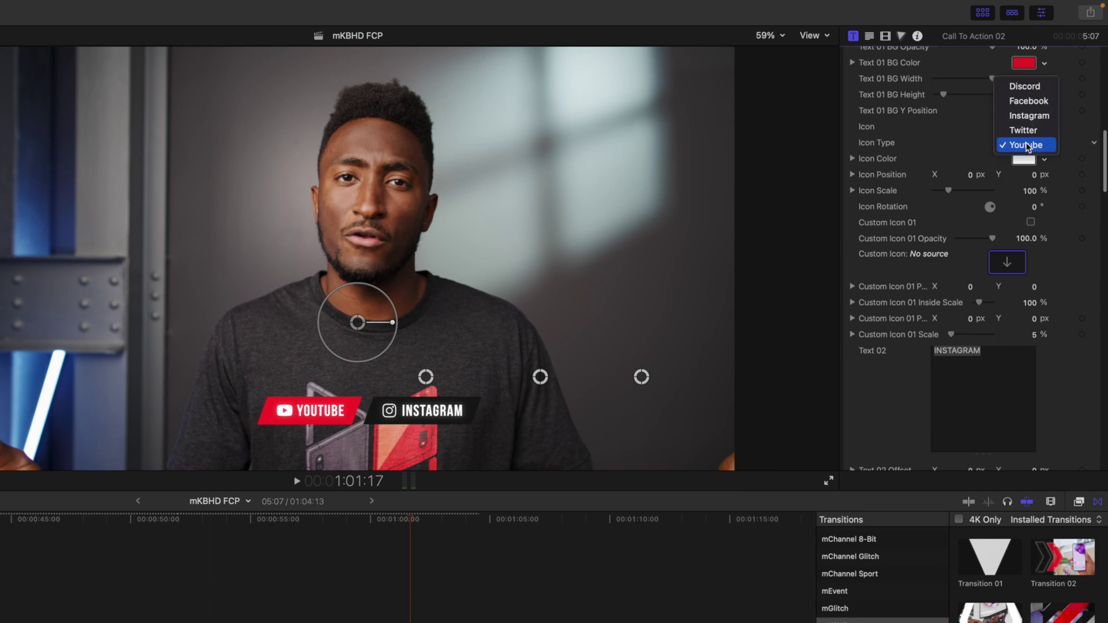
left_click(1024, 131)
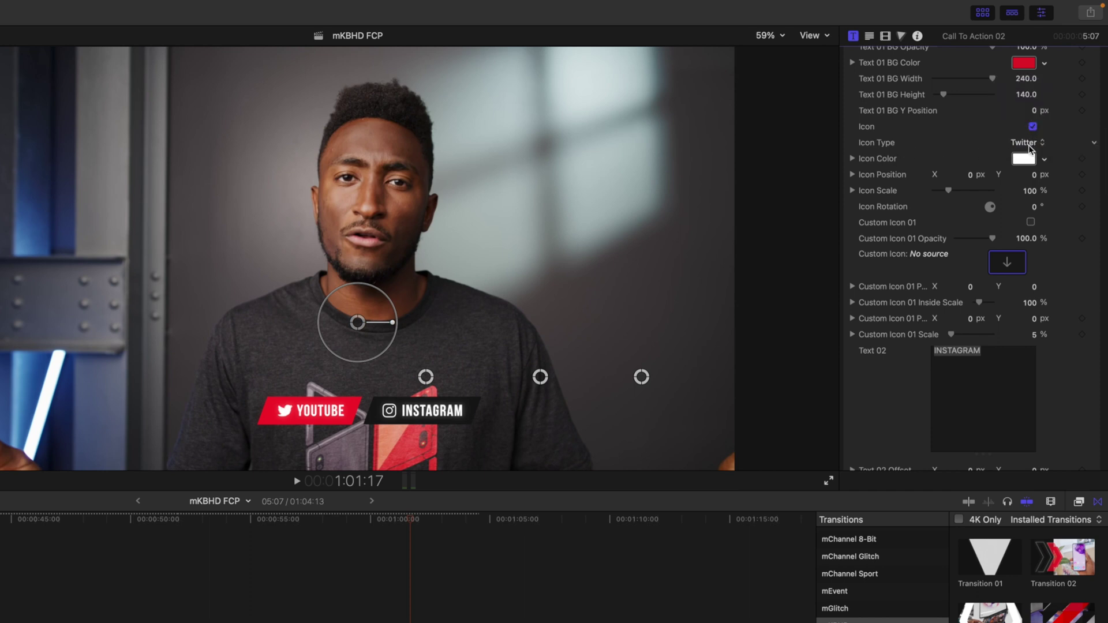
left_click(1029, 143)
left_click(1027, 131)
left_click(1031, 144)
left_click(1029, 175)
left_click(1030, 224)
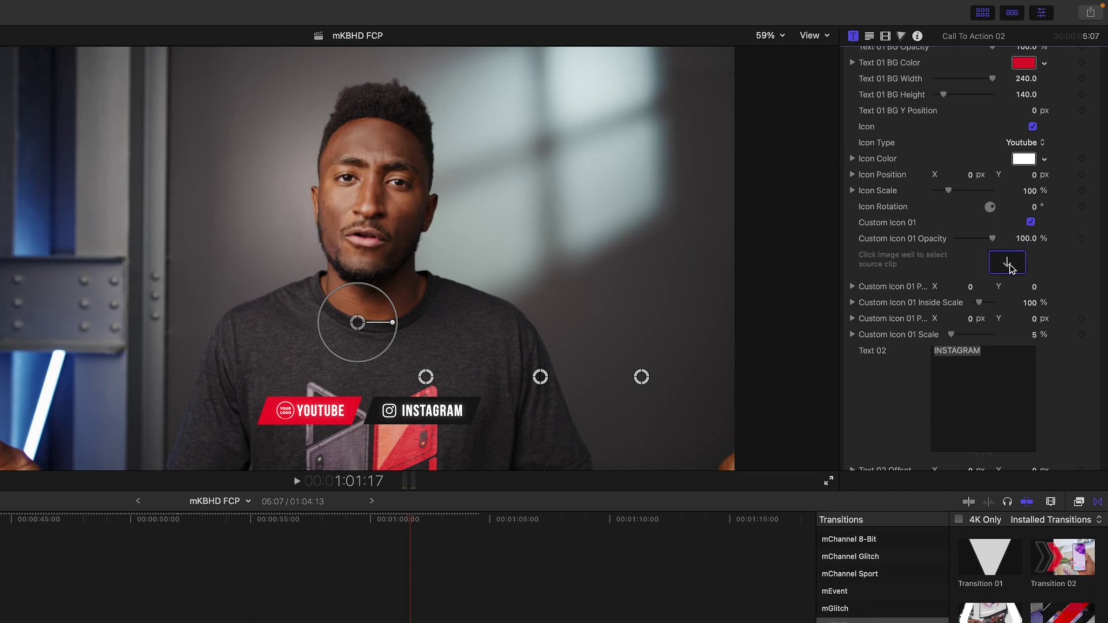
left_click(1031, 223)
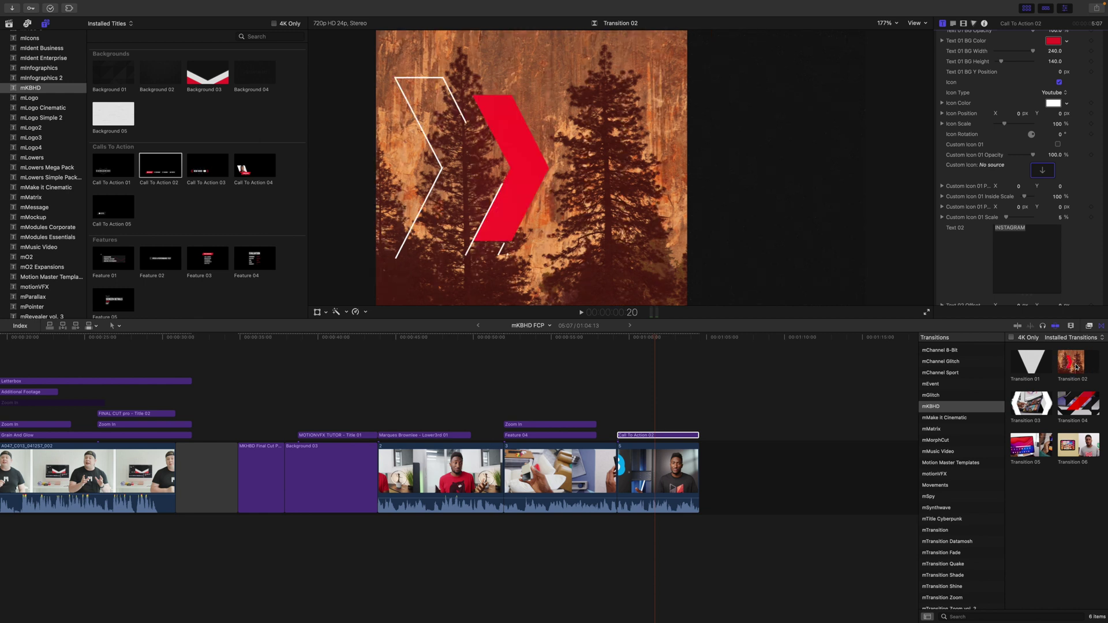
- Add the mKBHD Transition 02 to the end of clip 5 in the timeline
left_click_drag(1075, 367, 682, 481)
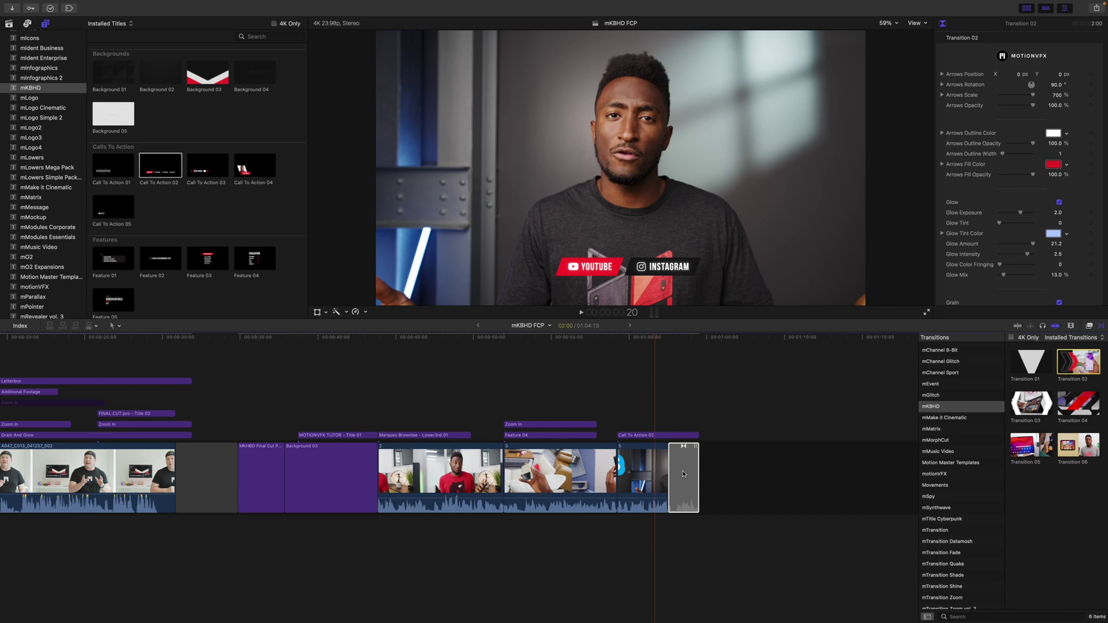
- Trim the end of Call To Action 02 to a duration of 4:04, ending it partway through Transition 02, and preview the transition
left_click_drag(698, 435, 675, 434)
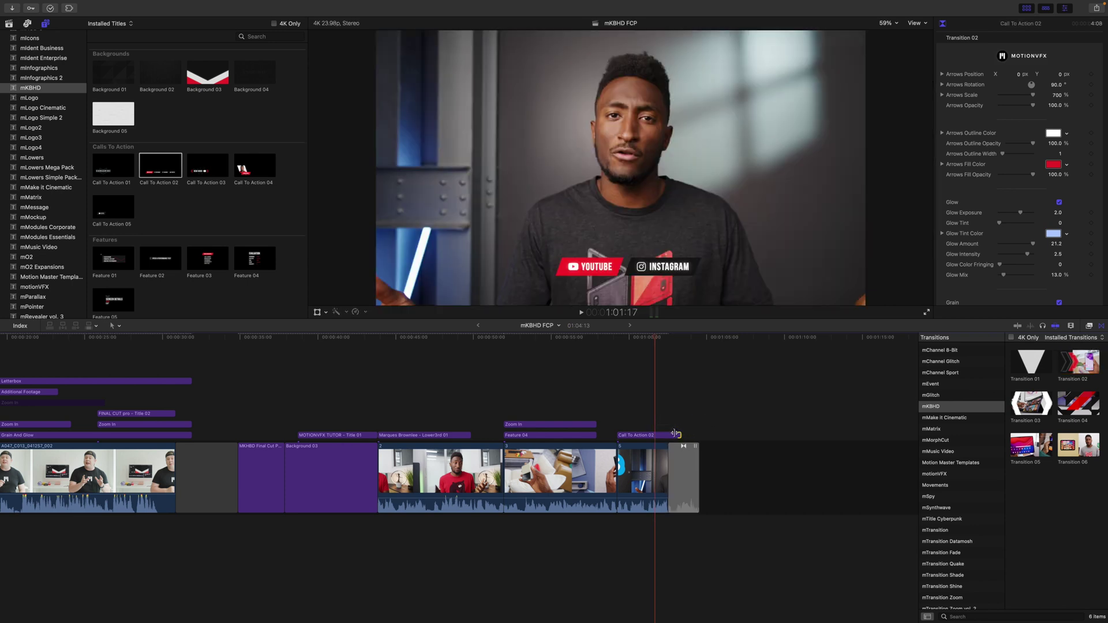
left_click(661, 340)
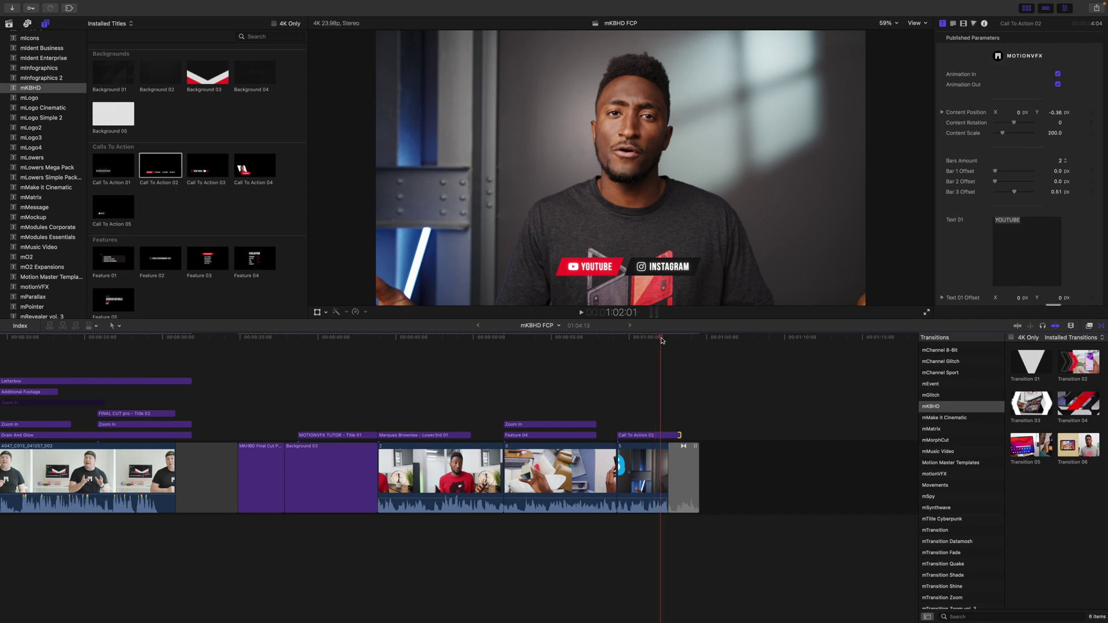
left_click(669, 341)
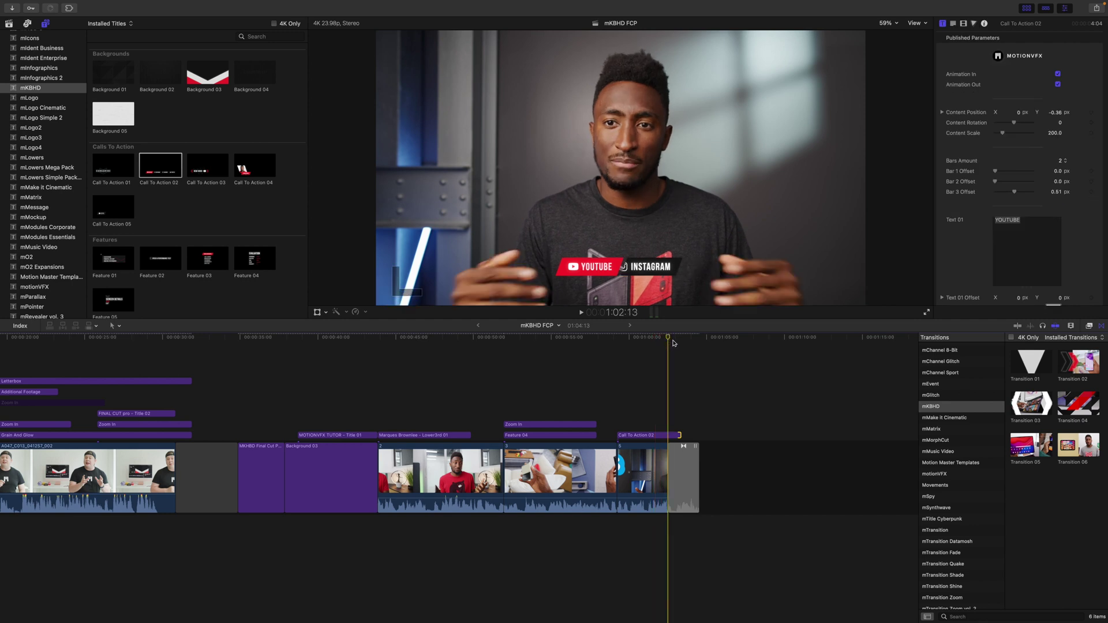
left_click(676, 343)
left_click(678, 343)
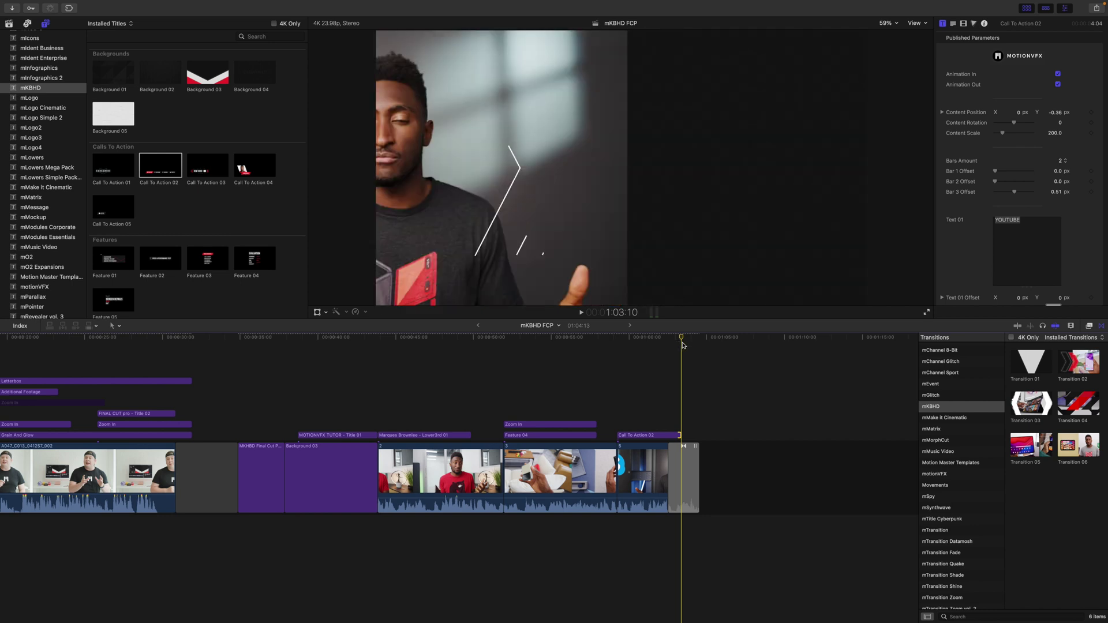
left_click(691, 345)
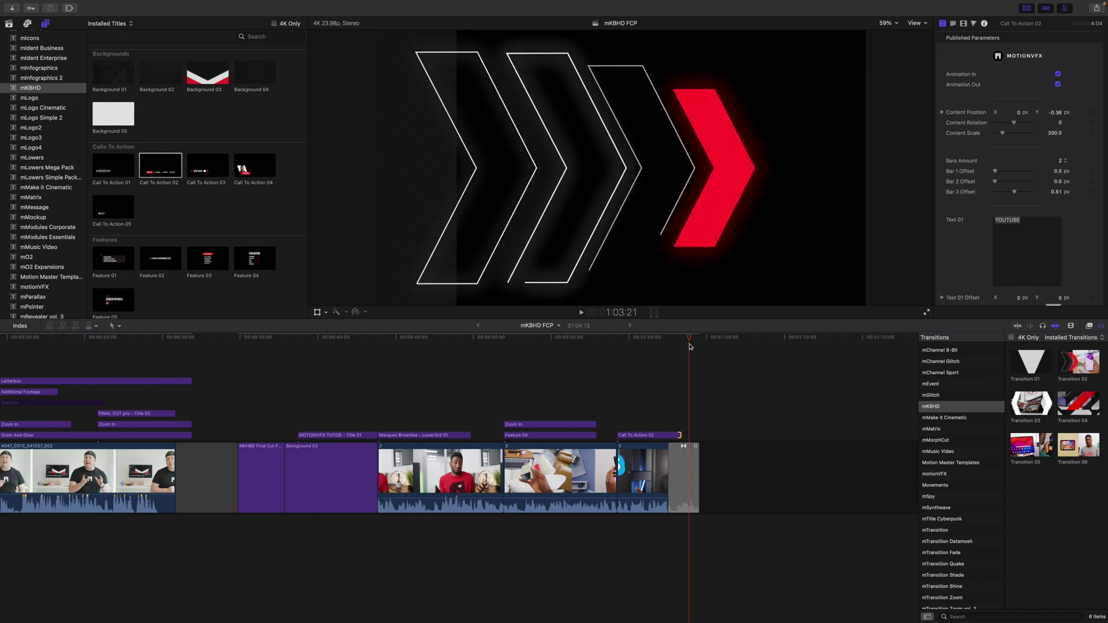
left_click(693, 345)
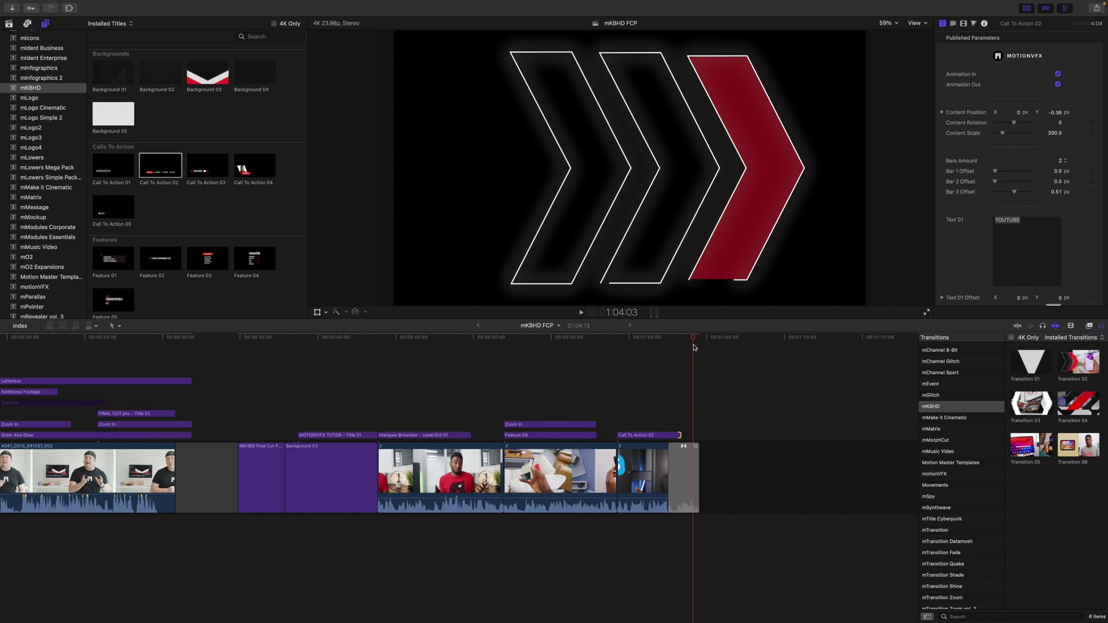